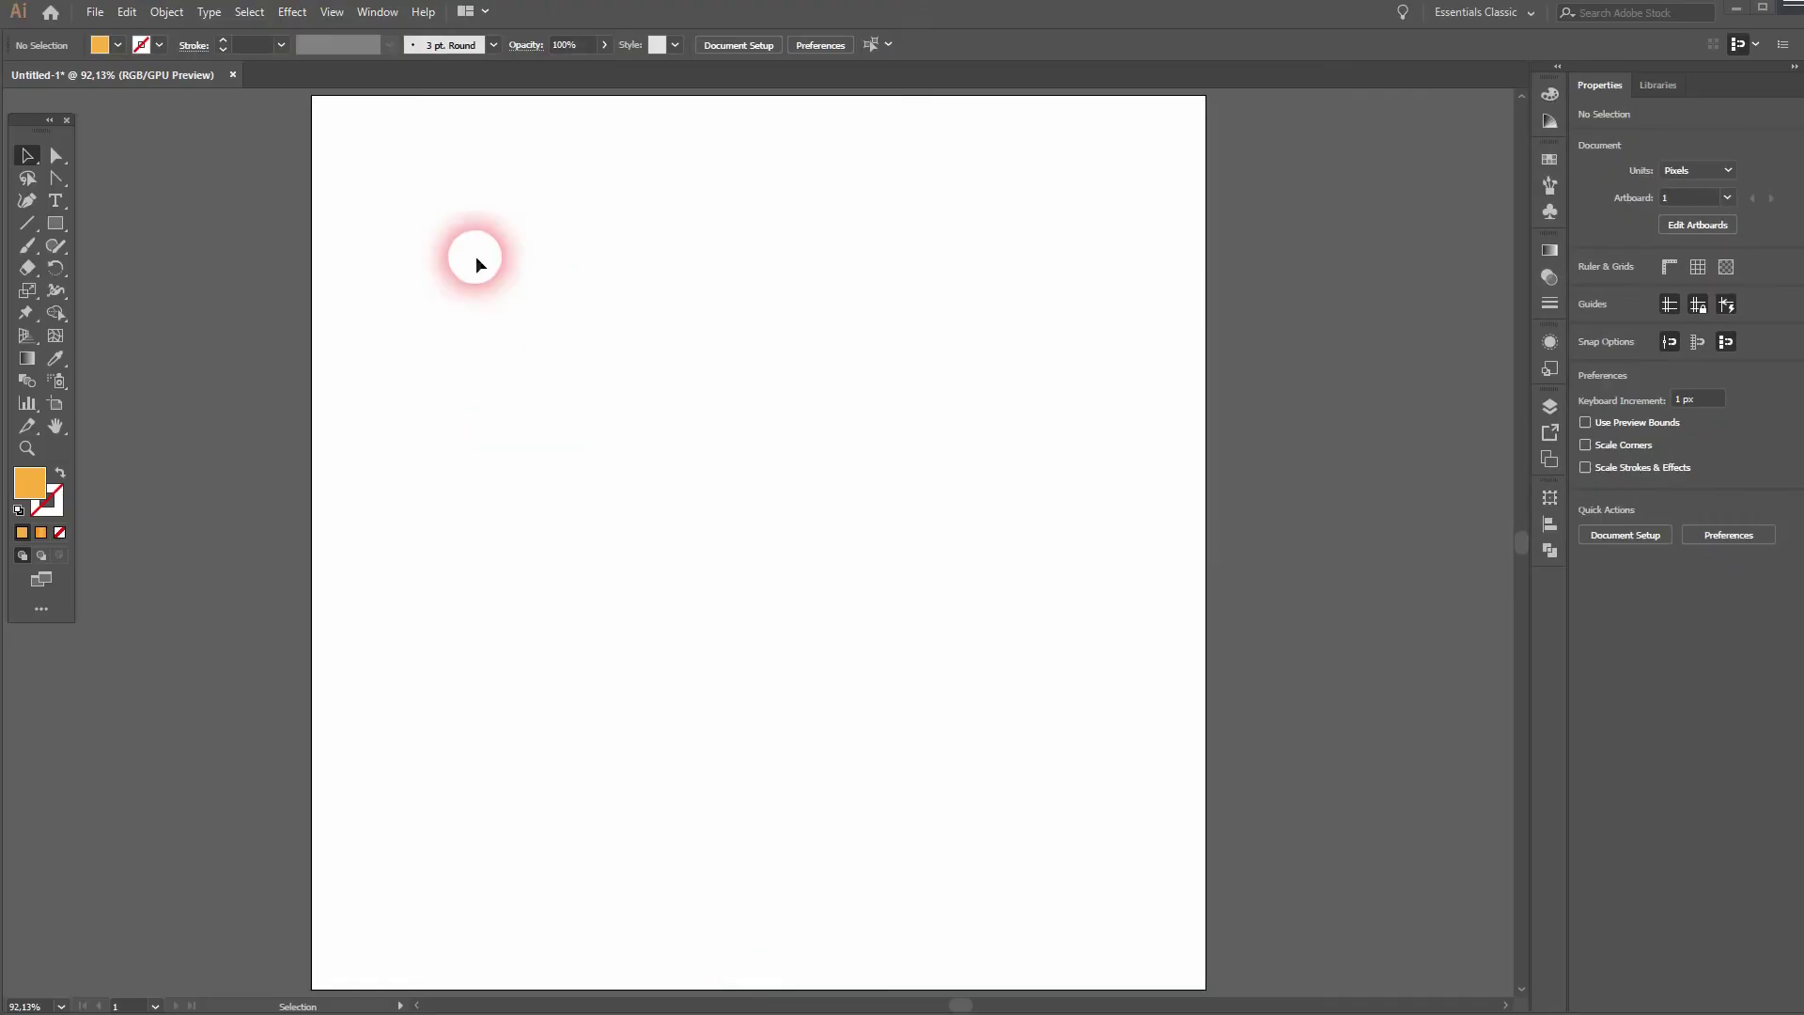
# Step: Turn off Snap to Pixel in the View menu
pyautogui.click(332, 12)
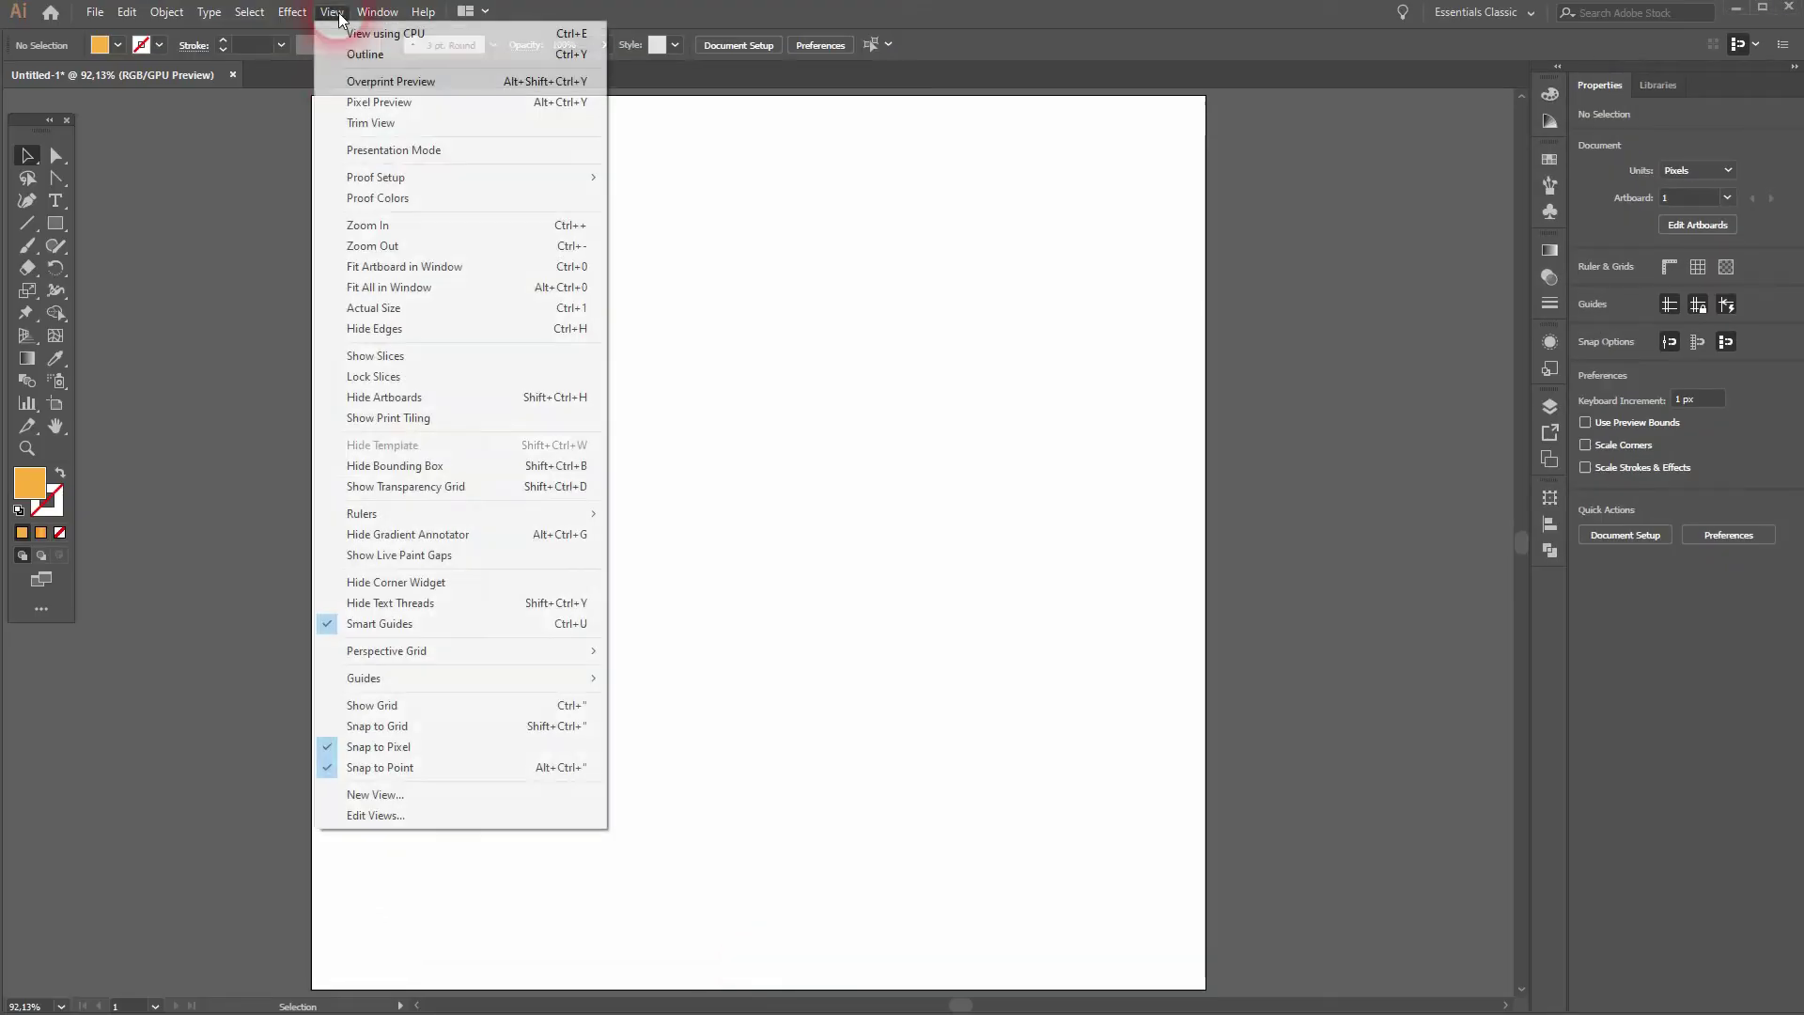
pyautogui.click(456, 747)
pyautogui.click(332, 11)
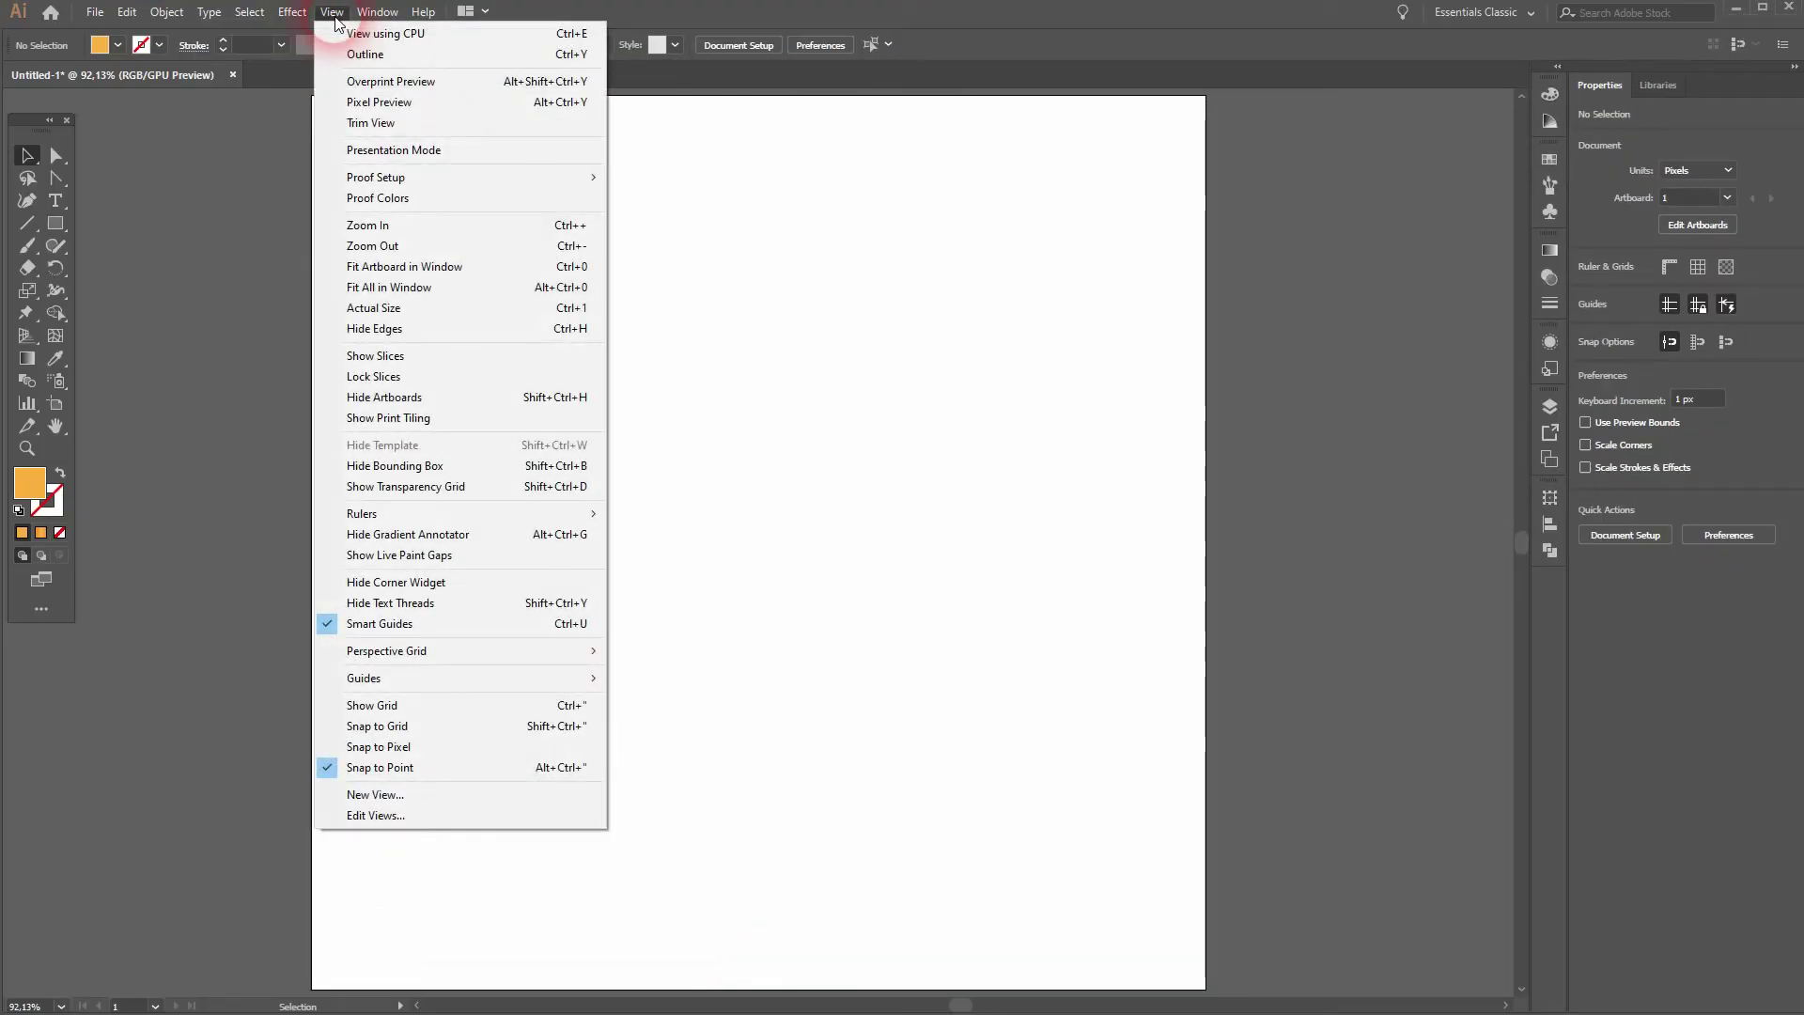
pyautogui.click(334, 13)
# Step: Draw an 800 × 800 px rectangle covering the whole artboard and fill it orange
pyautogui.click(93, 312)
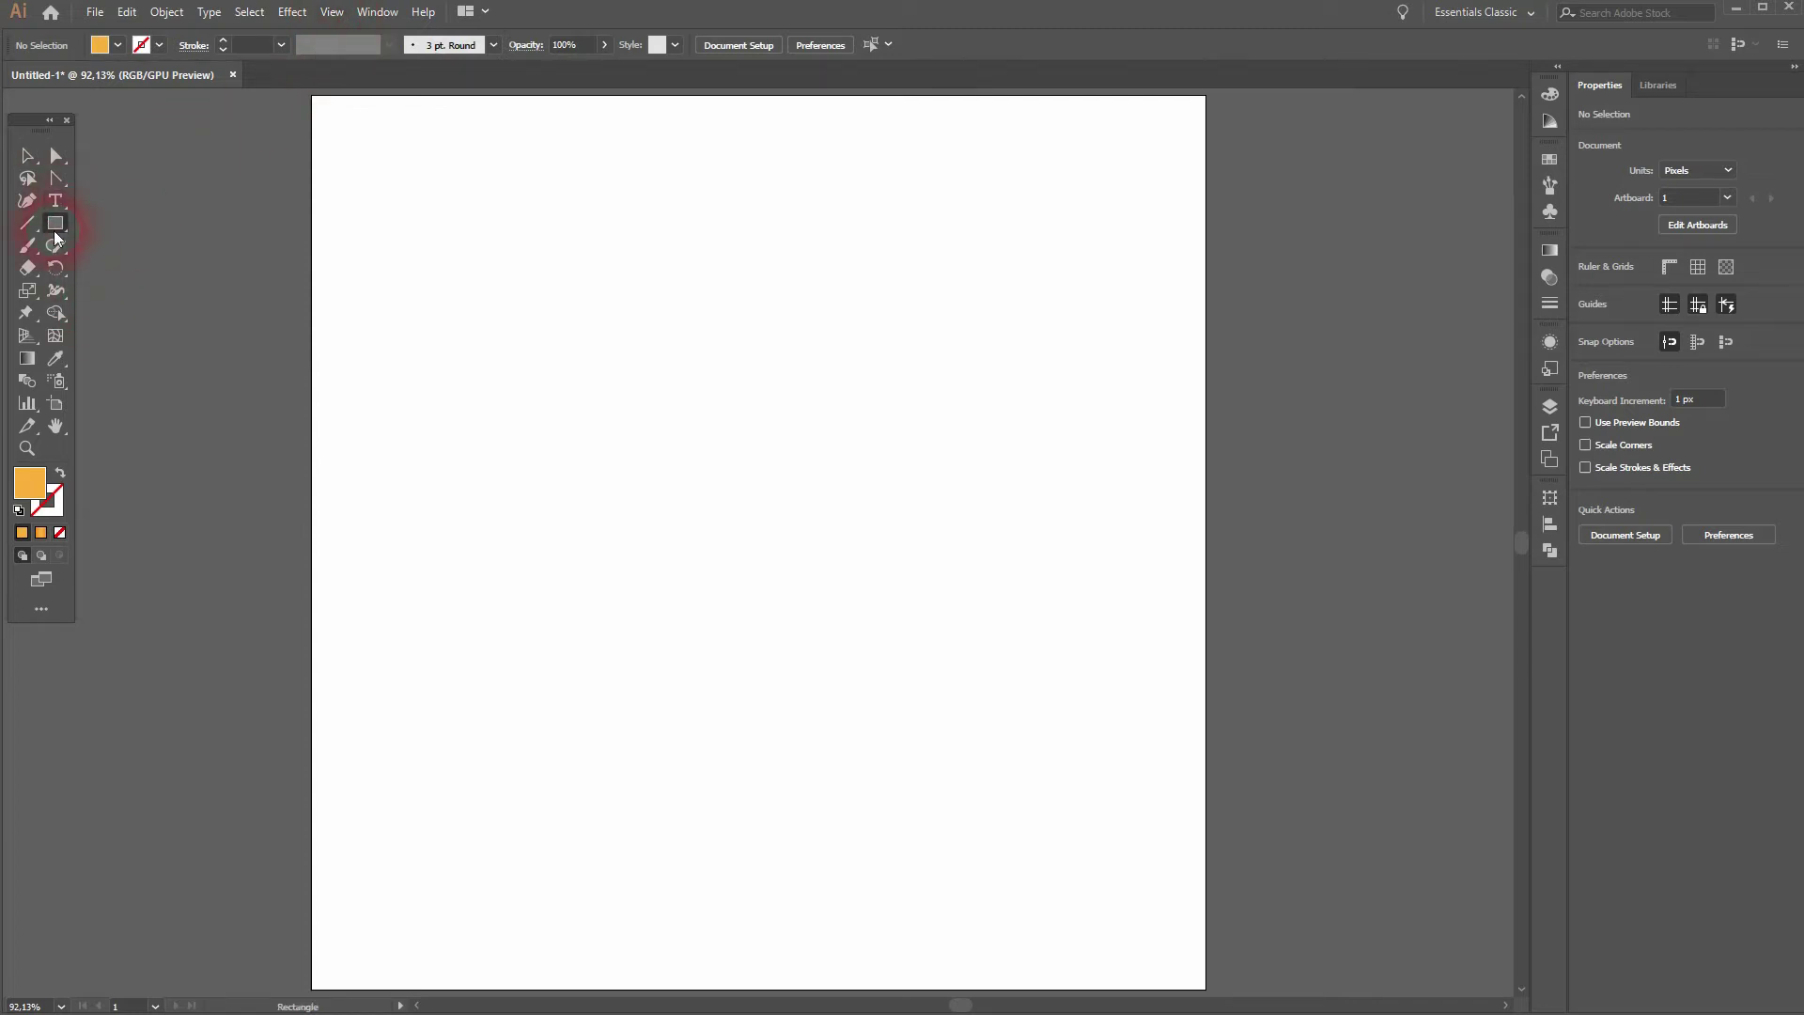
pyautogui.scroll(-1, 444, 239)
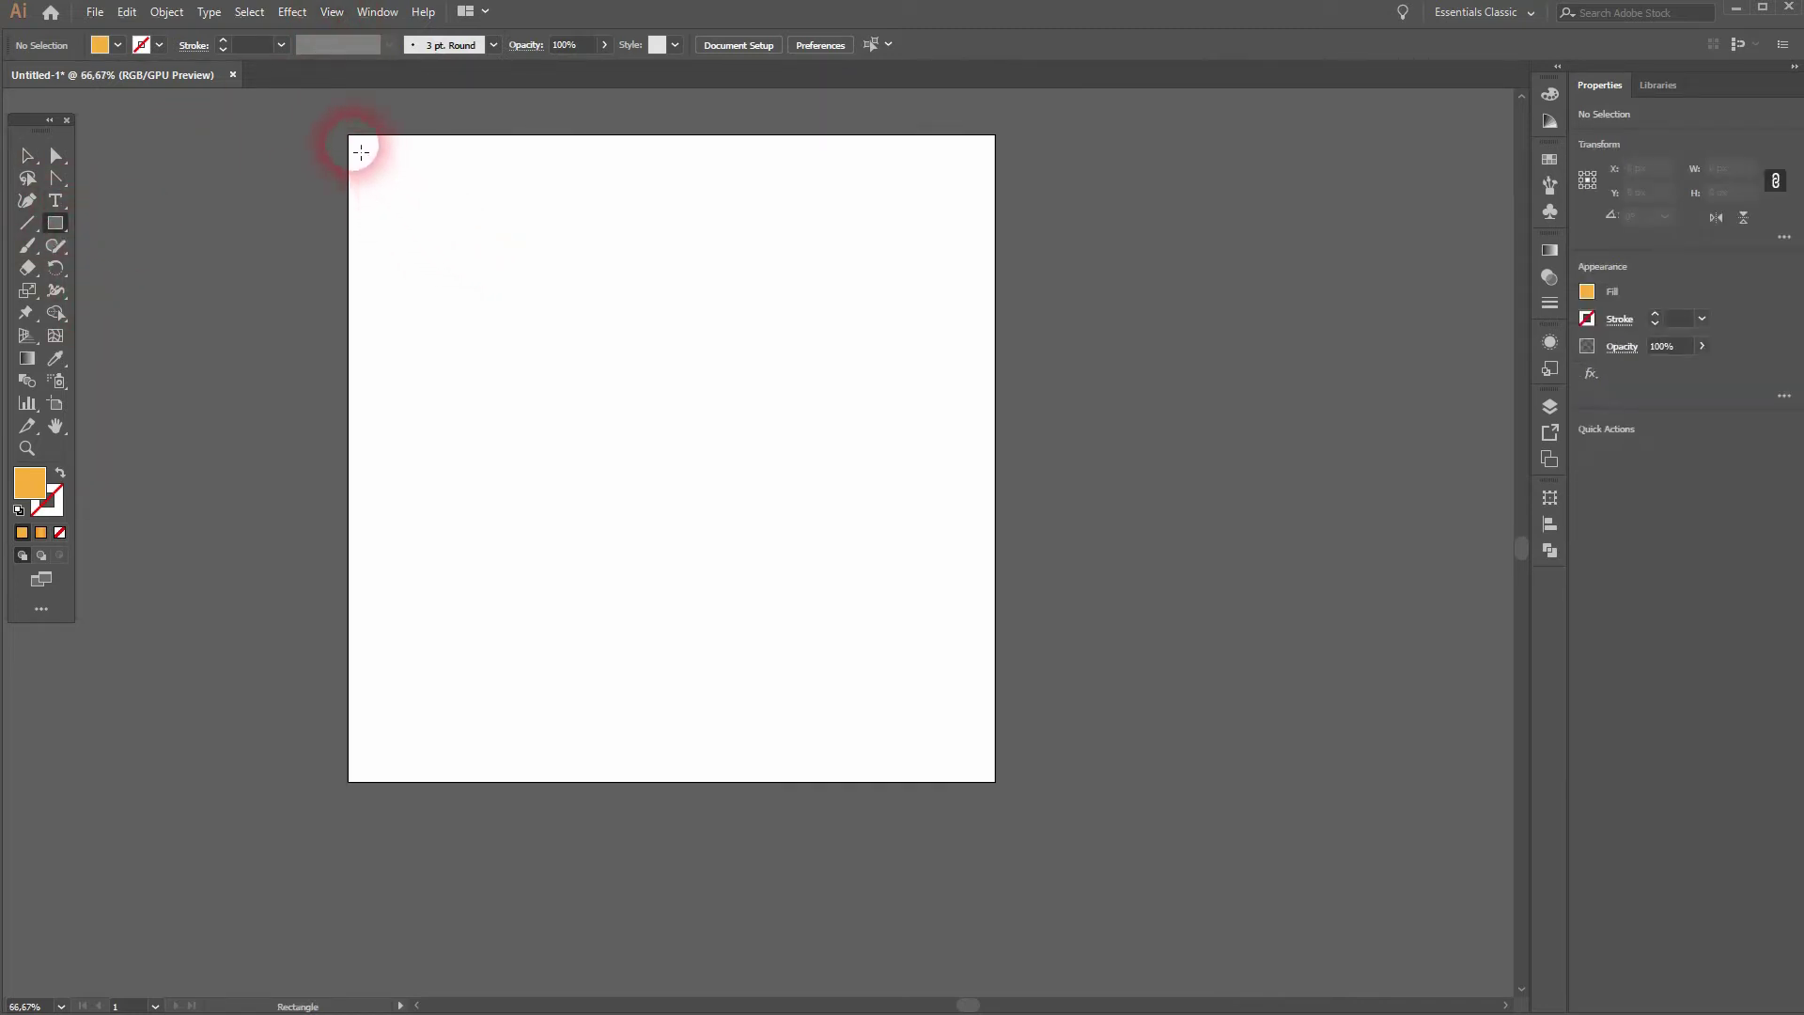
pyautogui.moveTo(351, 137)
pyautogui.mouseDown()
pyautogui.moveTo(979, 729)
pyautogui.moveTo(995, 781)
pyautogui.mouseUp()
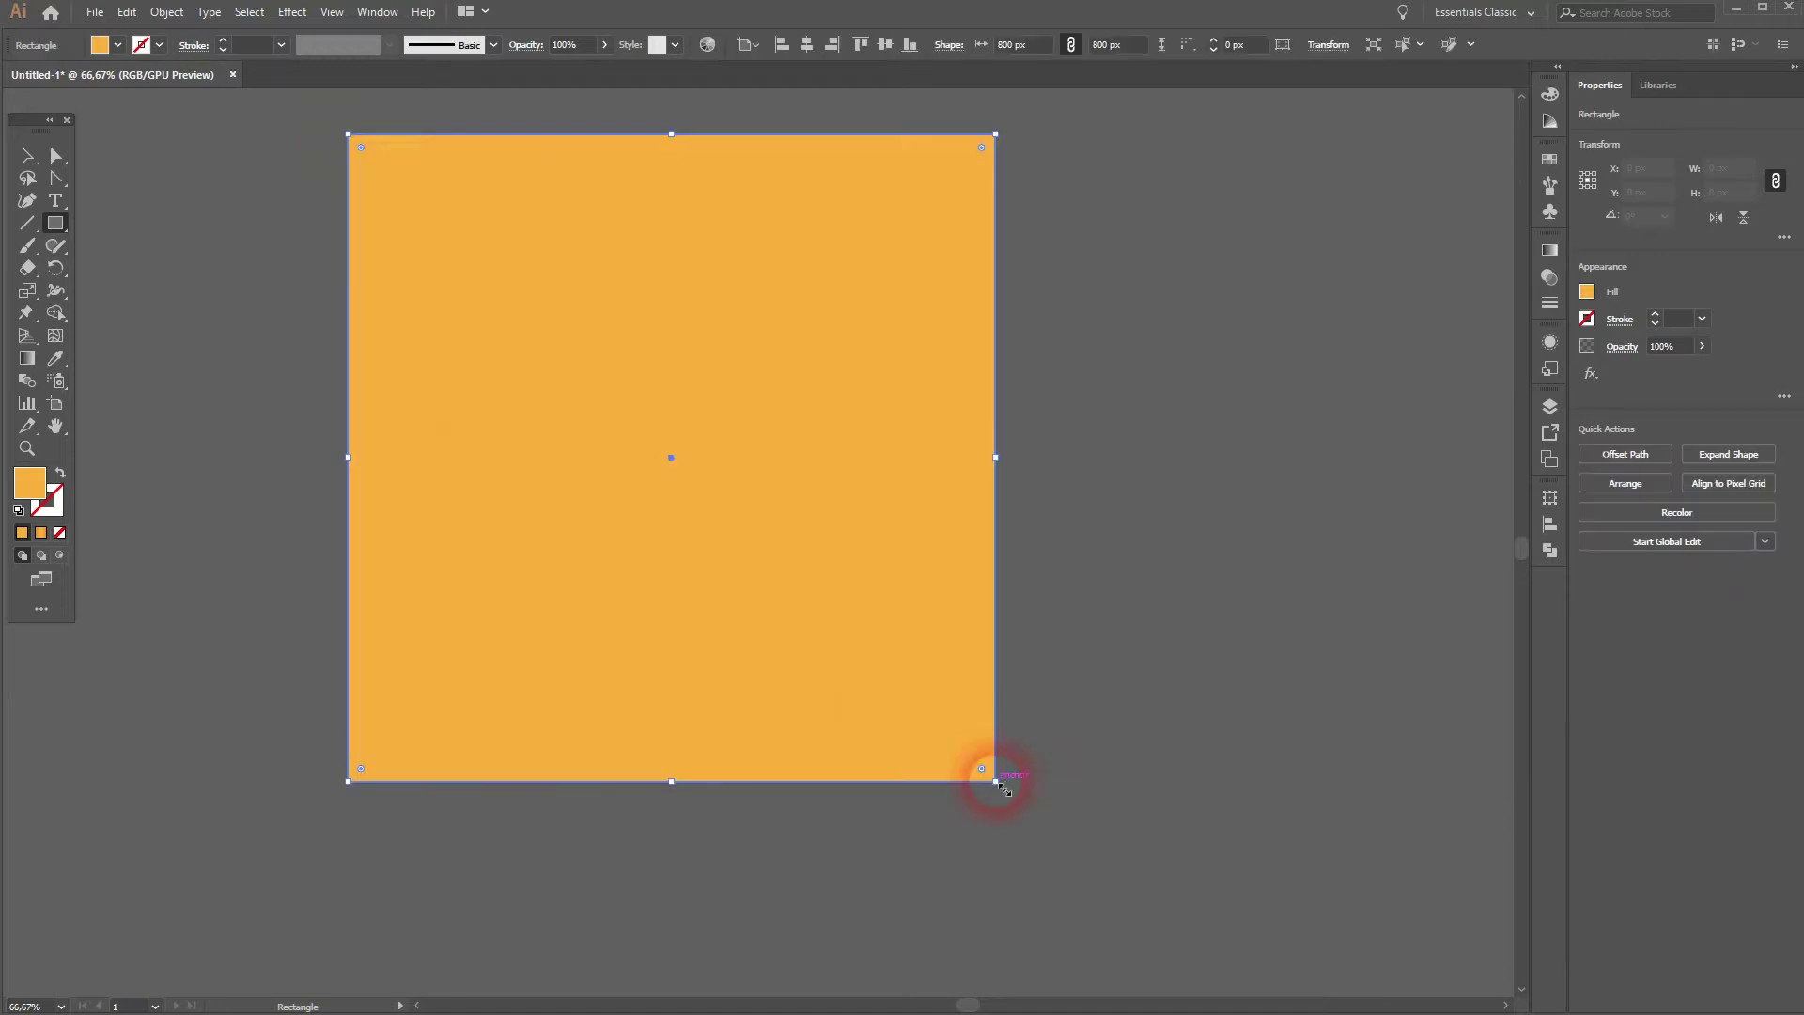
pyautogui.click(122, 45)
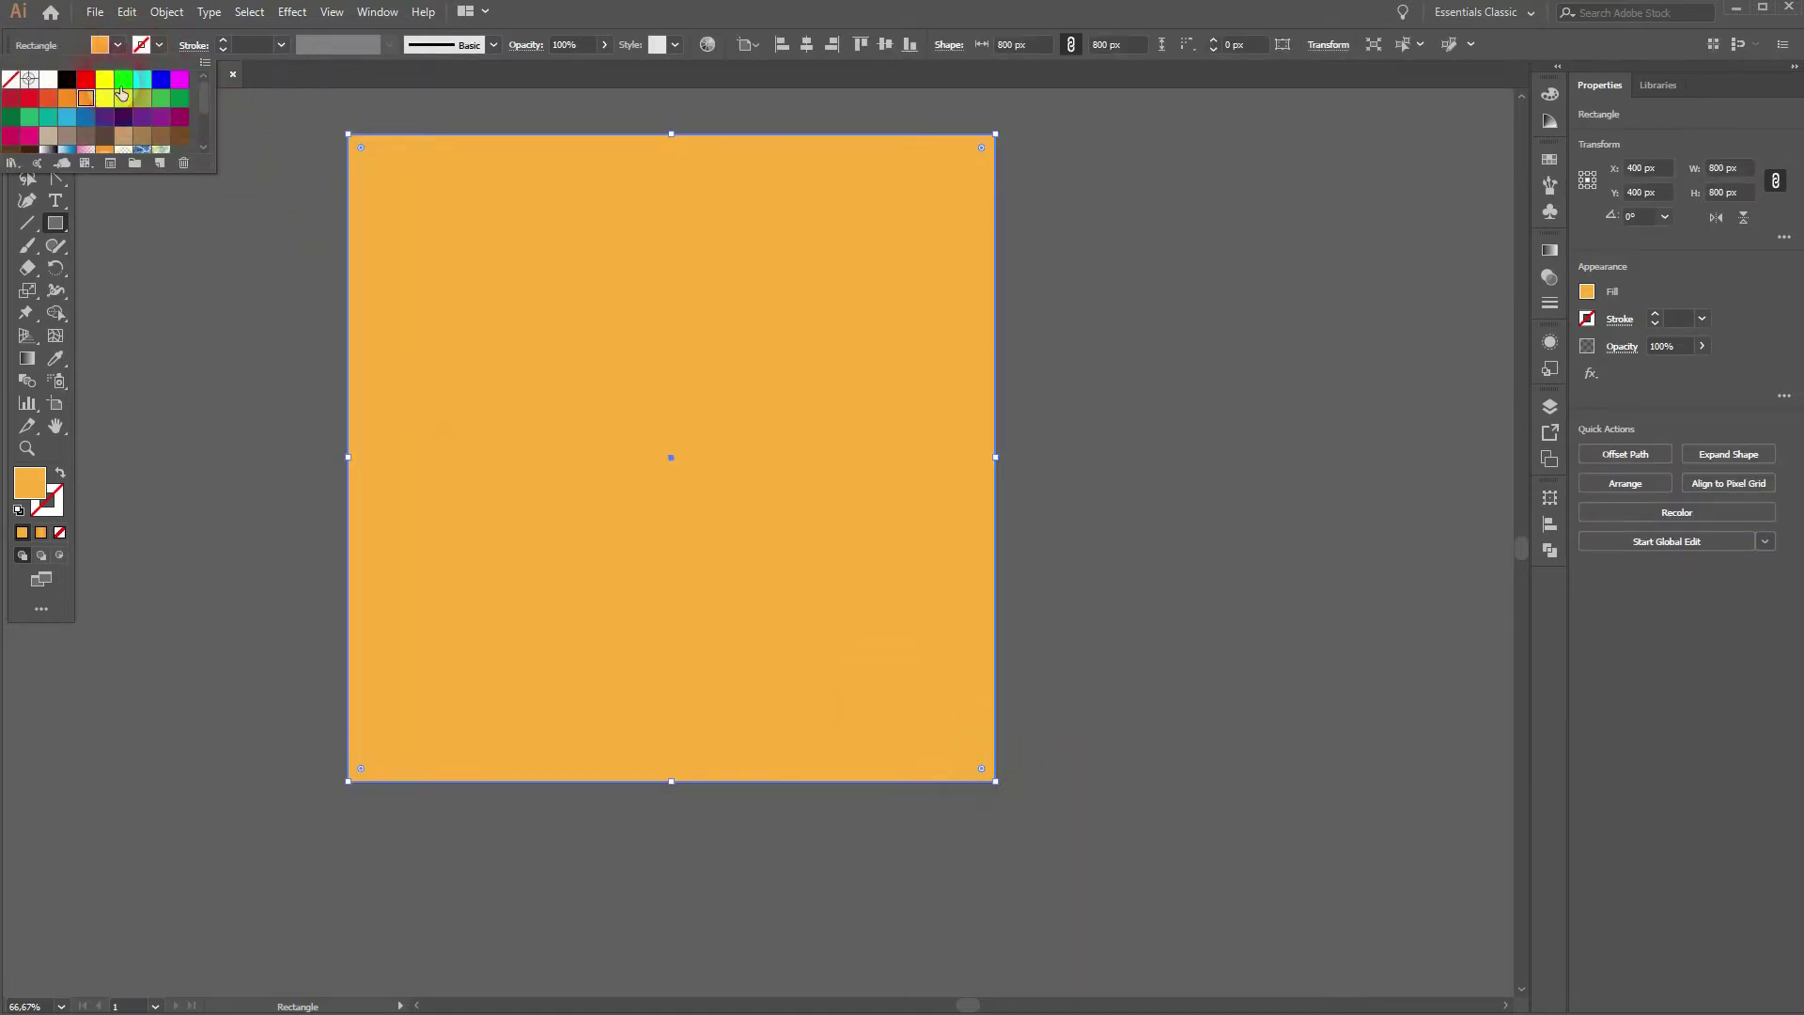
pyautogui.click(171, 19)
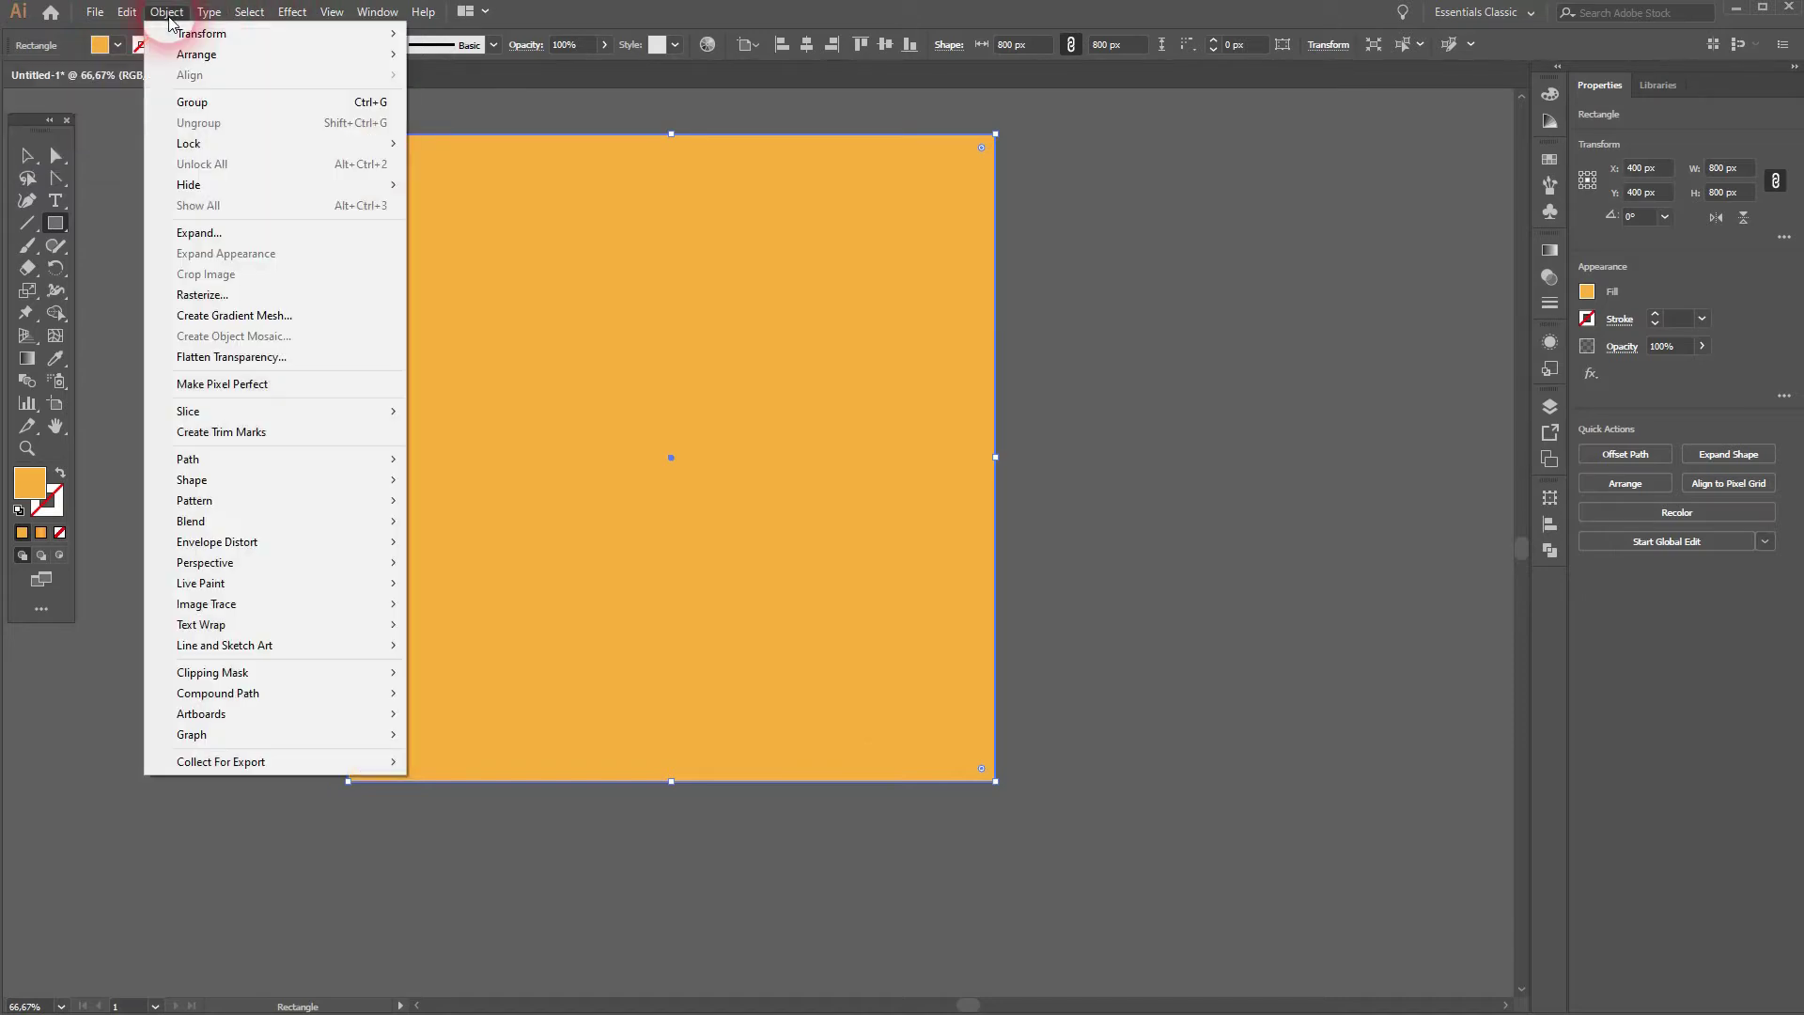
# Step: Lock the background rectangle and fit the artboard in the window
pyautogui.moveTo(305, 144)
pyautogui.click(475, 141)
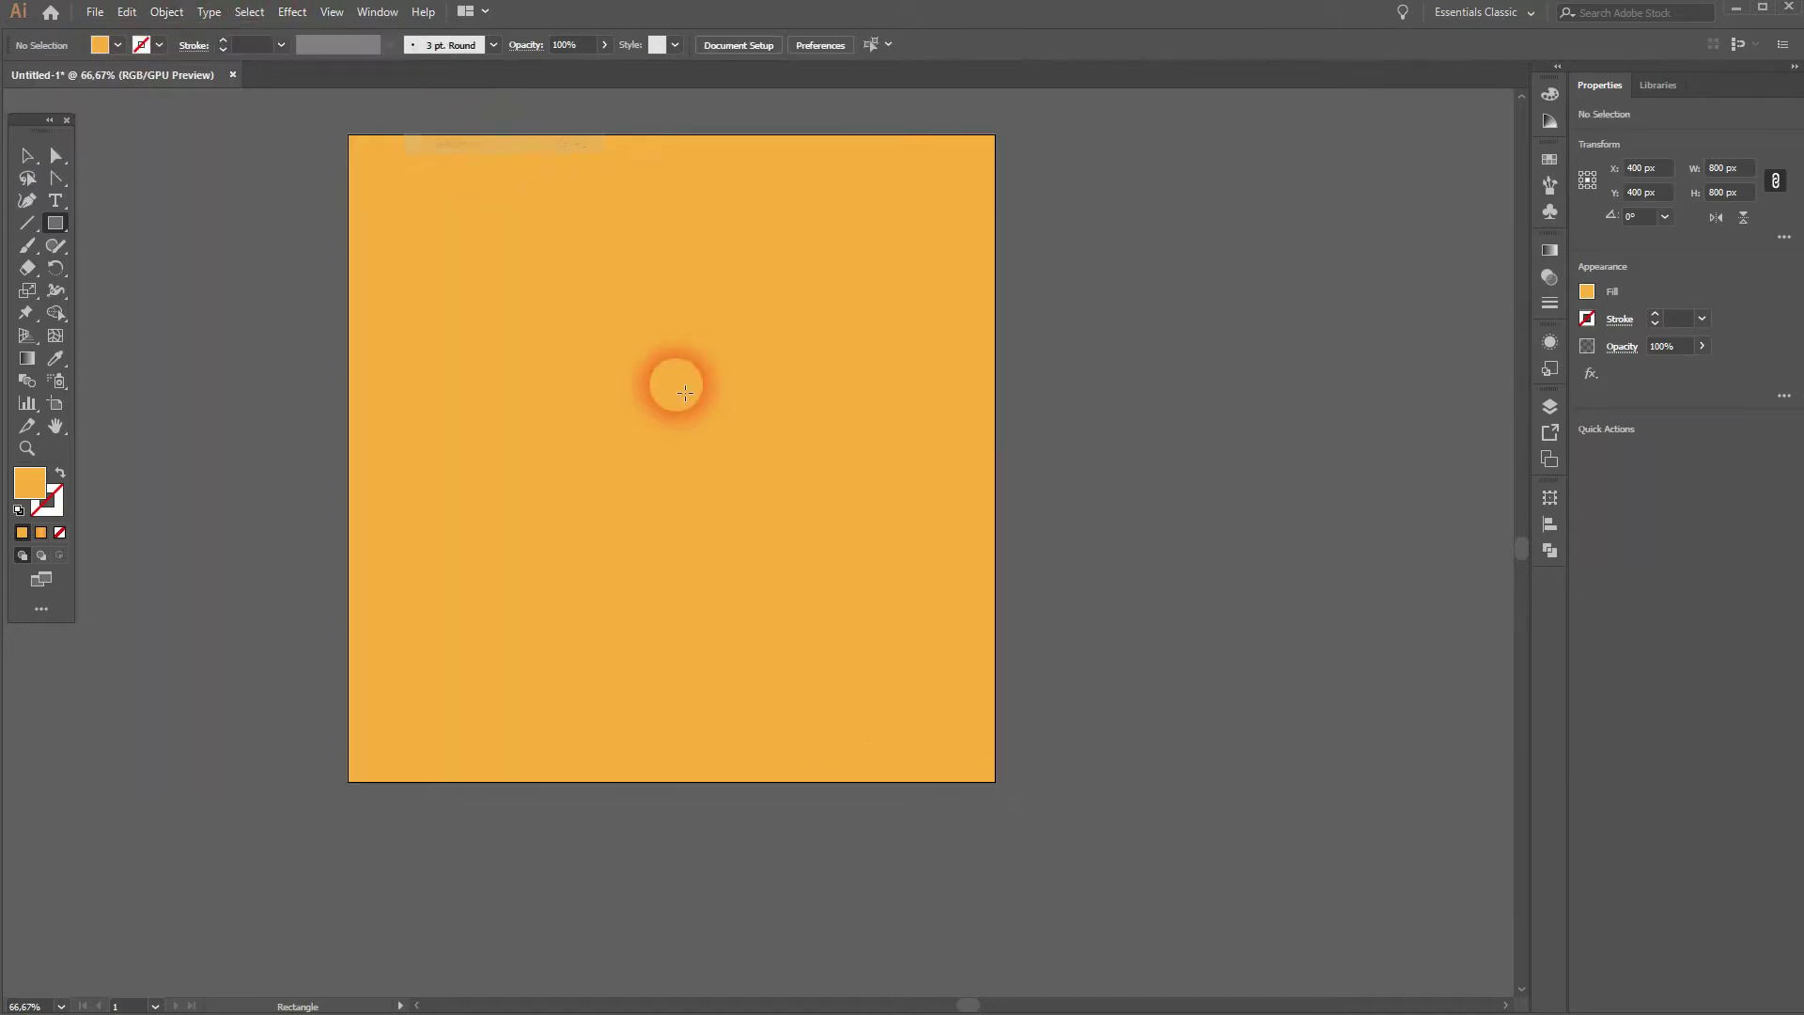
pyautogui.hotkey('ctrl', '0')
pyautogui.scroll(-1, 684, 395)
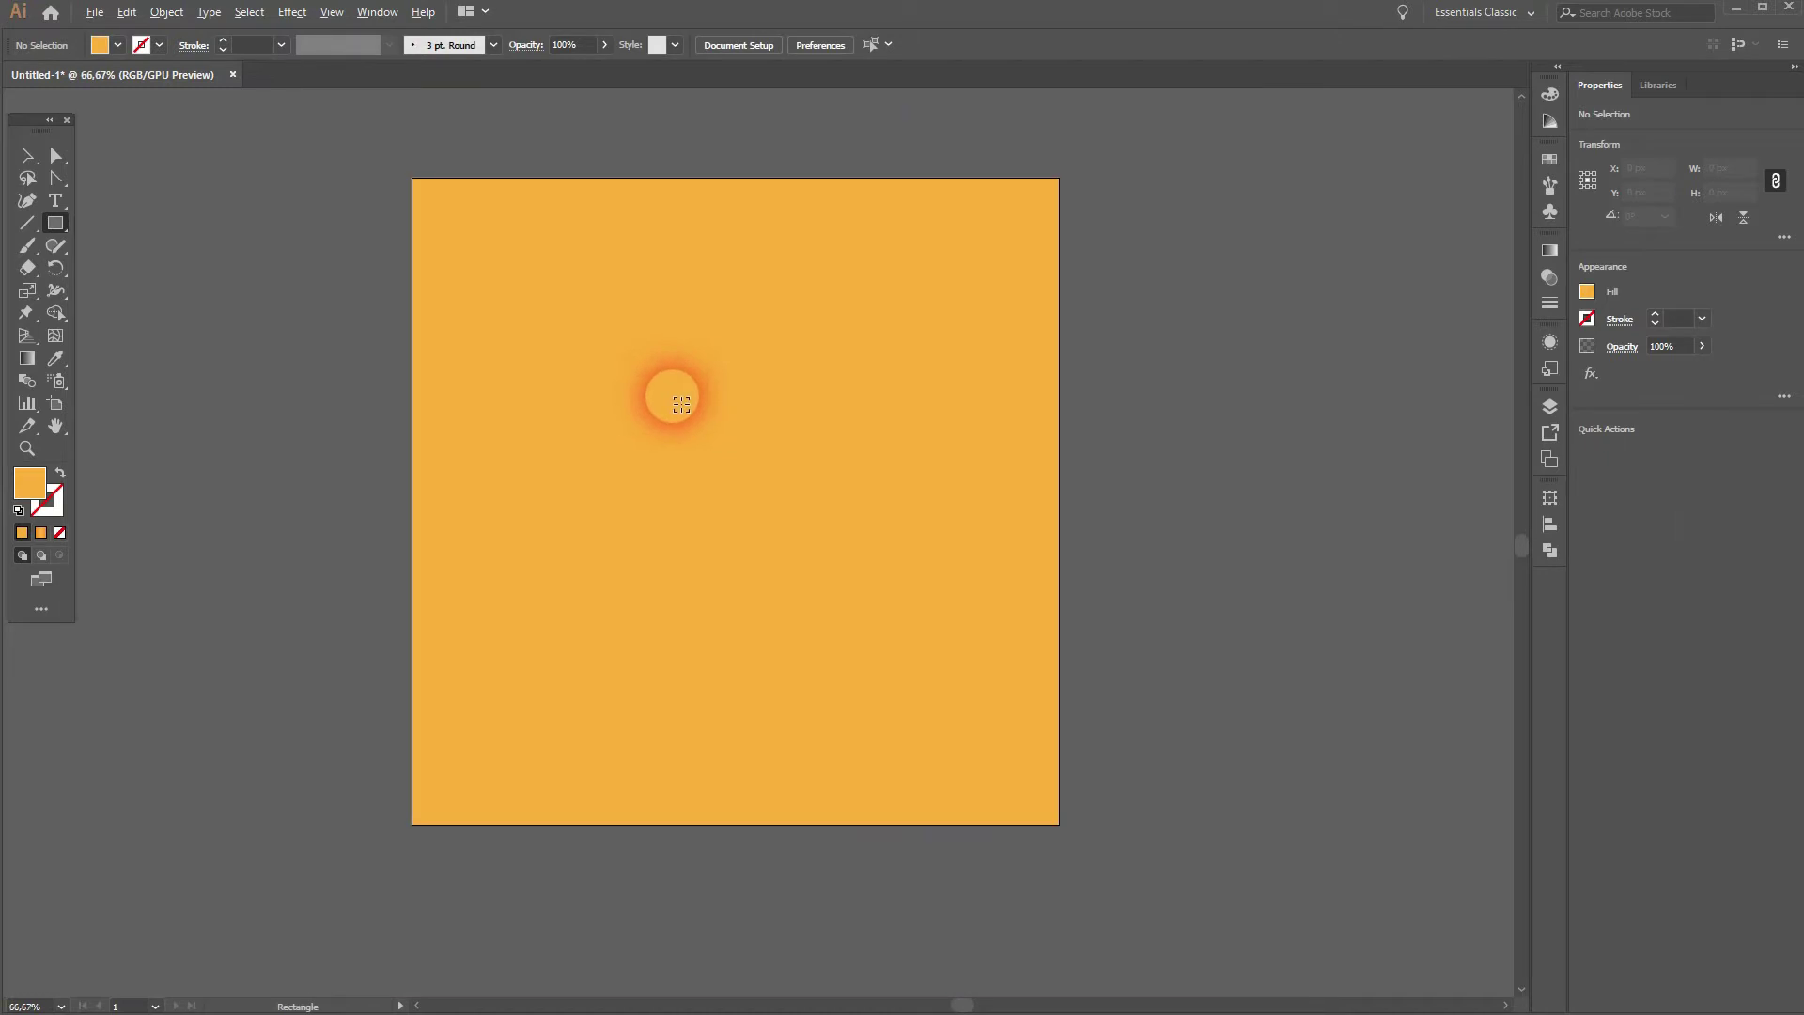
pyautogui.scroll(1, 617, 432)
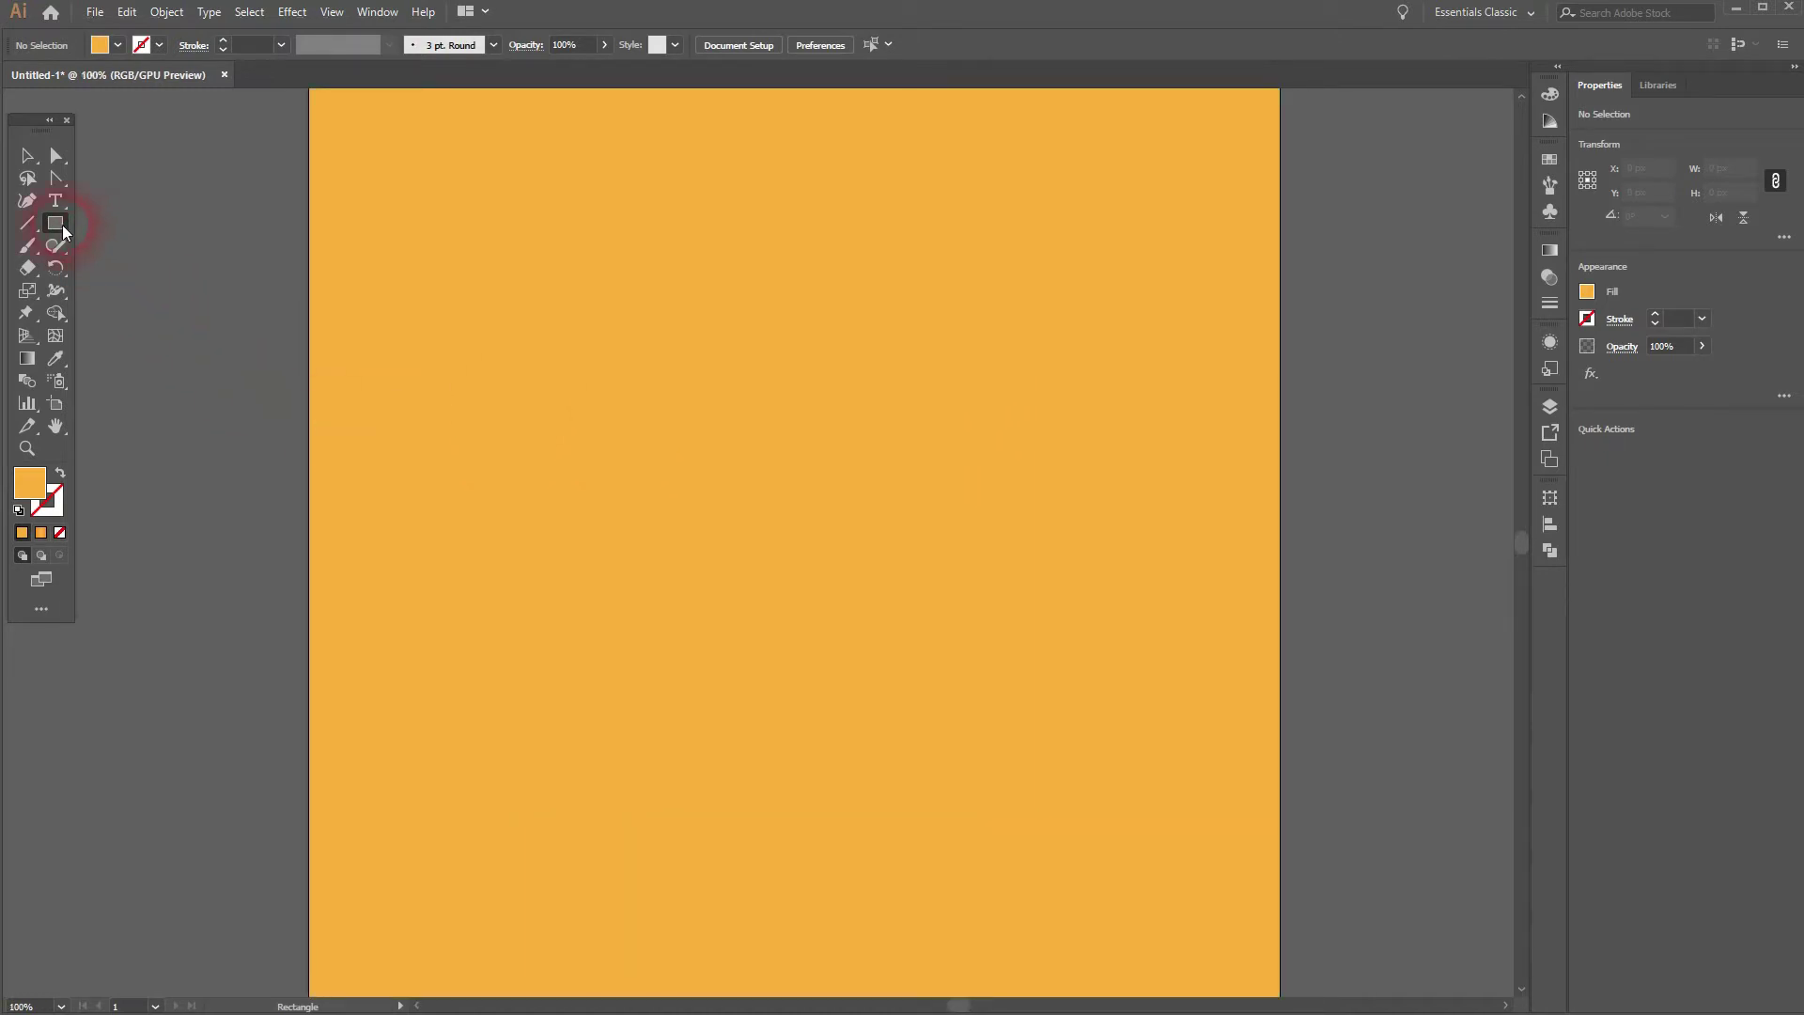
# Step: Draw a darker orange 511 × 231 px rectangle across the middle of the artboard
pyautogui.click(99, 45)
pyautogui.click(67, 97)
pyautogui.click(839, 95)
pyautogui.moveTo(506, 378); pyautogui.dragTo(1125, 657)
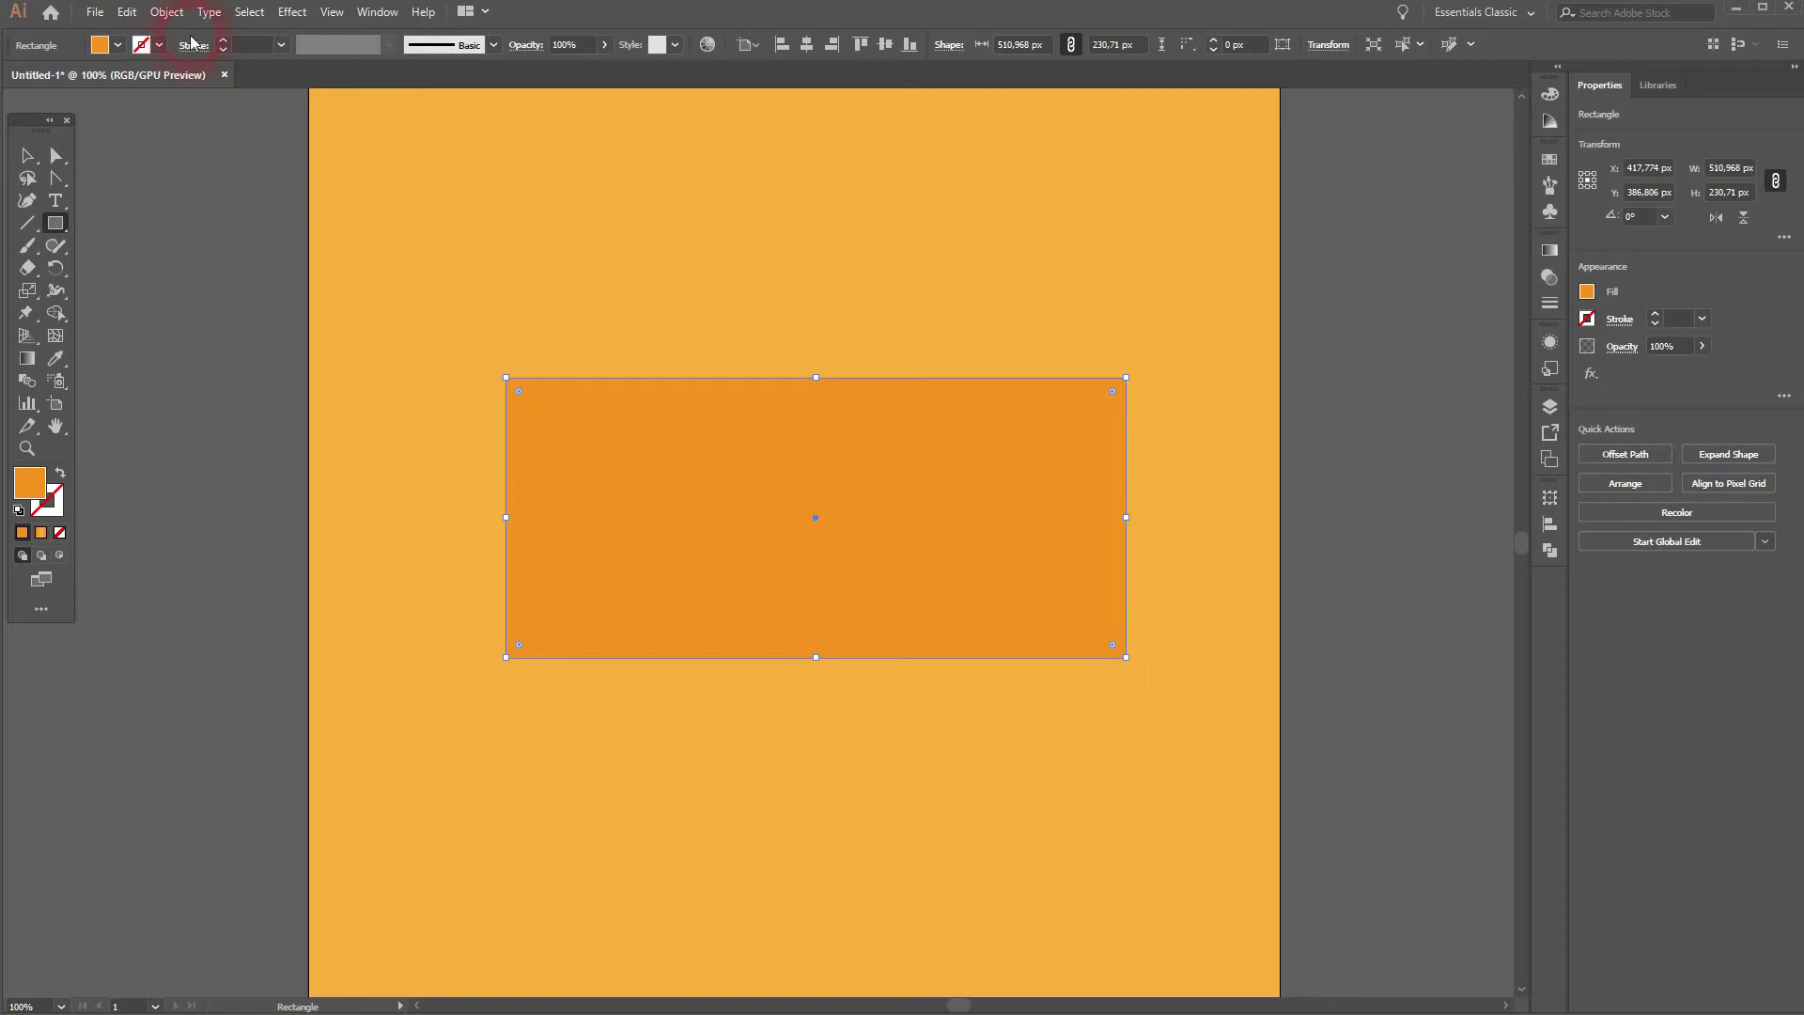
# Step: Give the darker rectangle a white 5 pt stroke
pyautogui.click(160, 45)
pyautogui.click(49, 83)
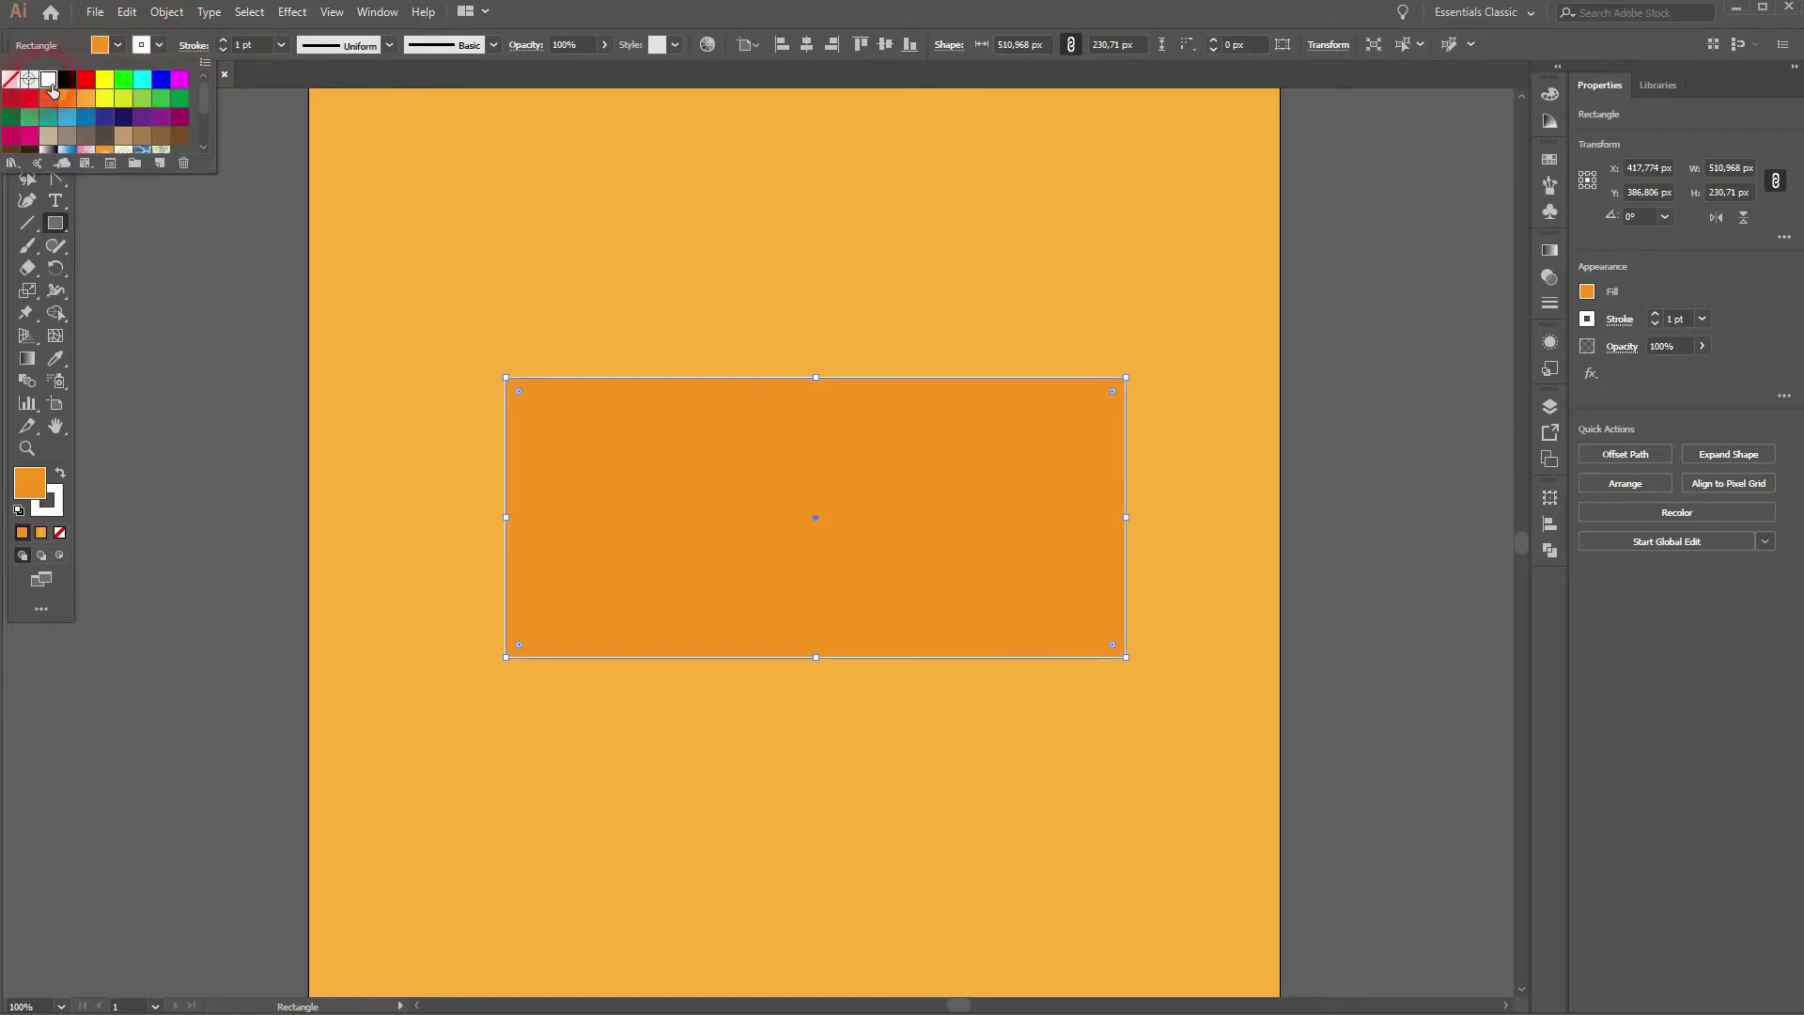
pyautogui.click(223, 42)
pyautogui.click(222, 43)
pyautogui.click(222, 42)
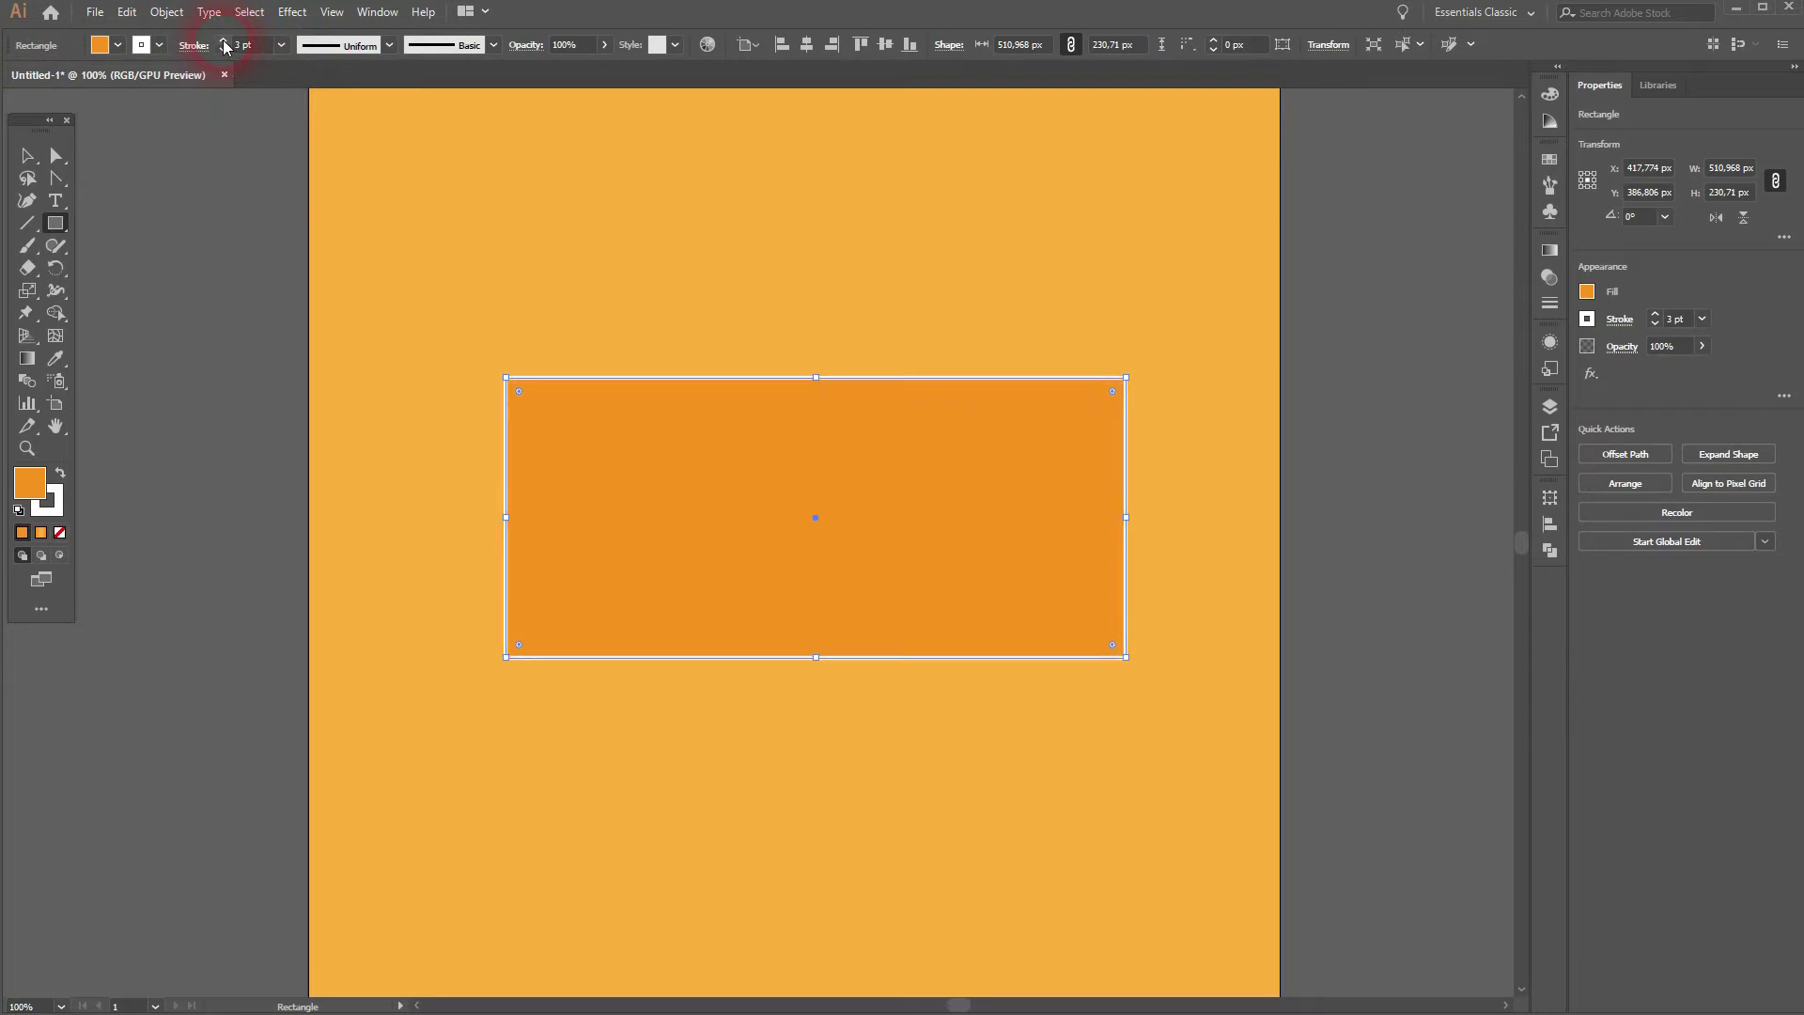
pyautogui.click(223, 42)
pyautogui.click(222, 42)
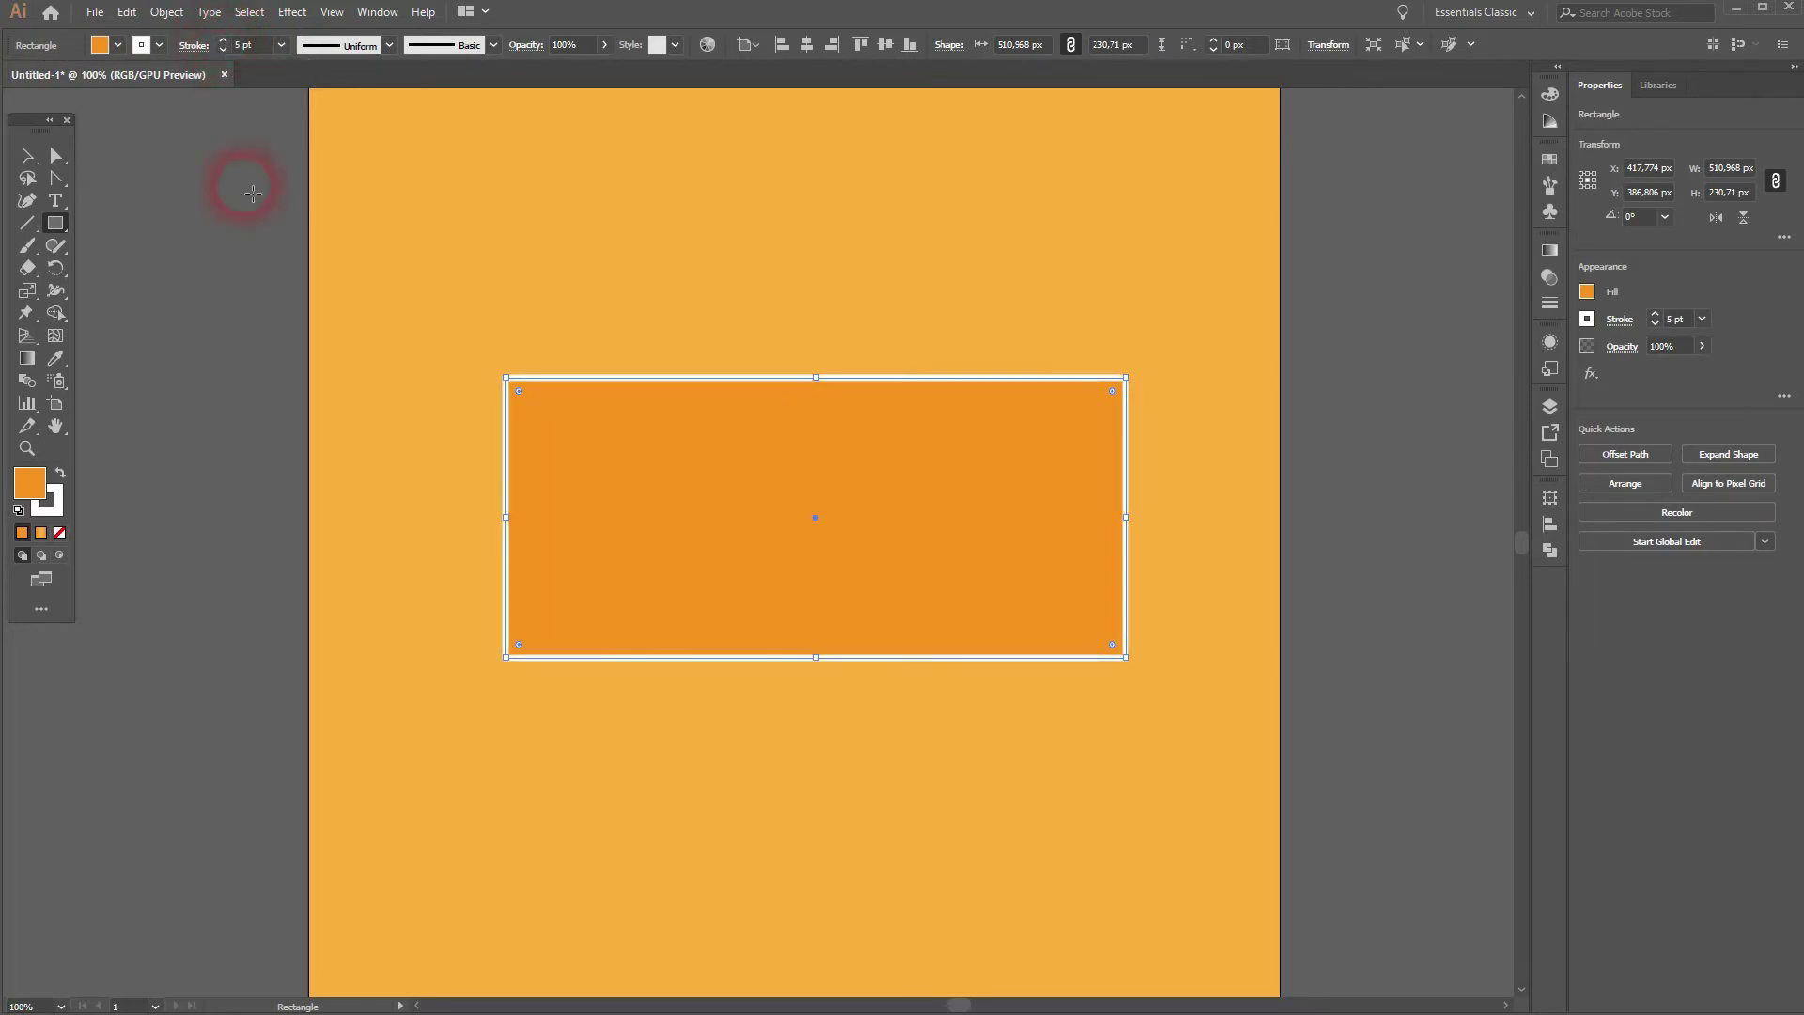
# Step: Select the panel rectangle and centre it horizontally on the artboard
pyautogui.click(28, 154)
pyautogui.click(397, 485)
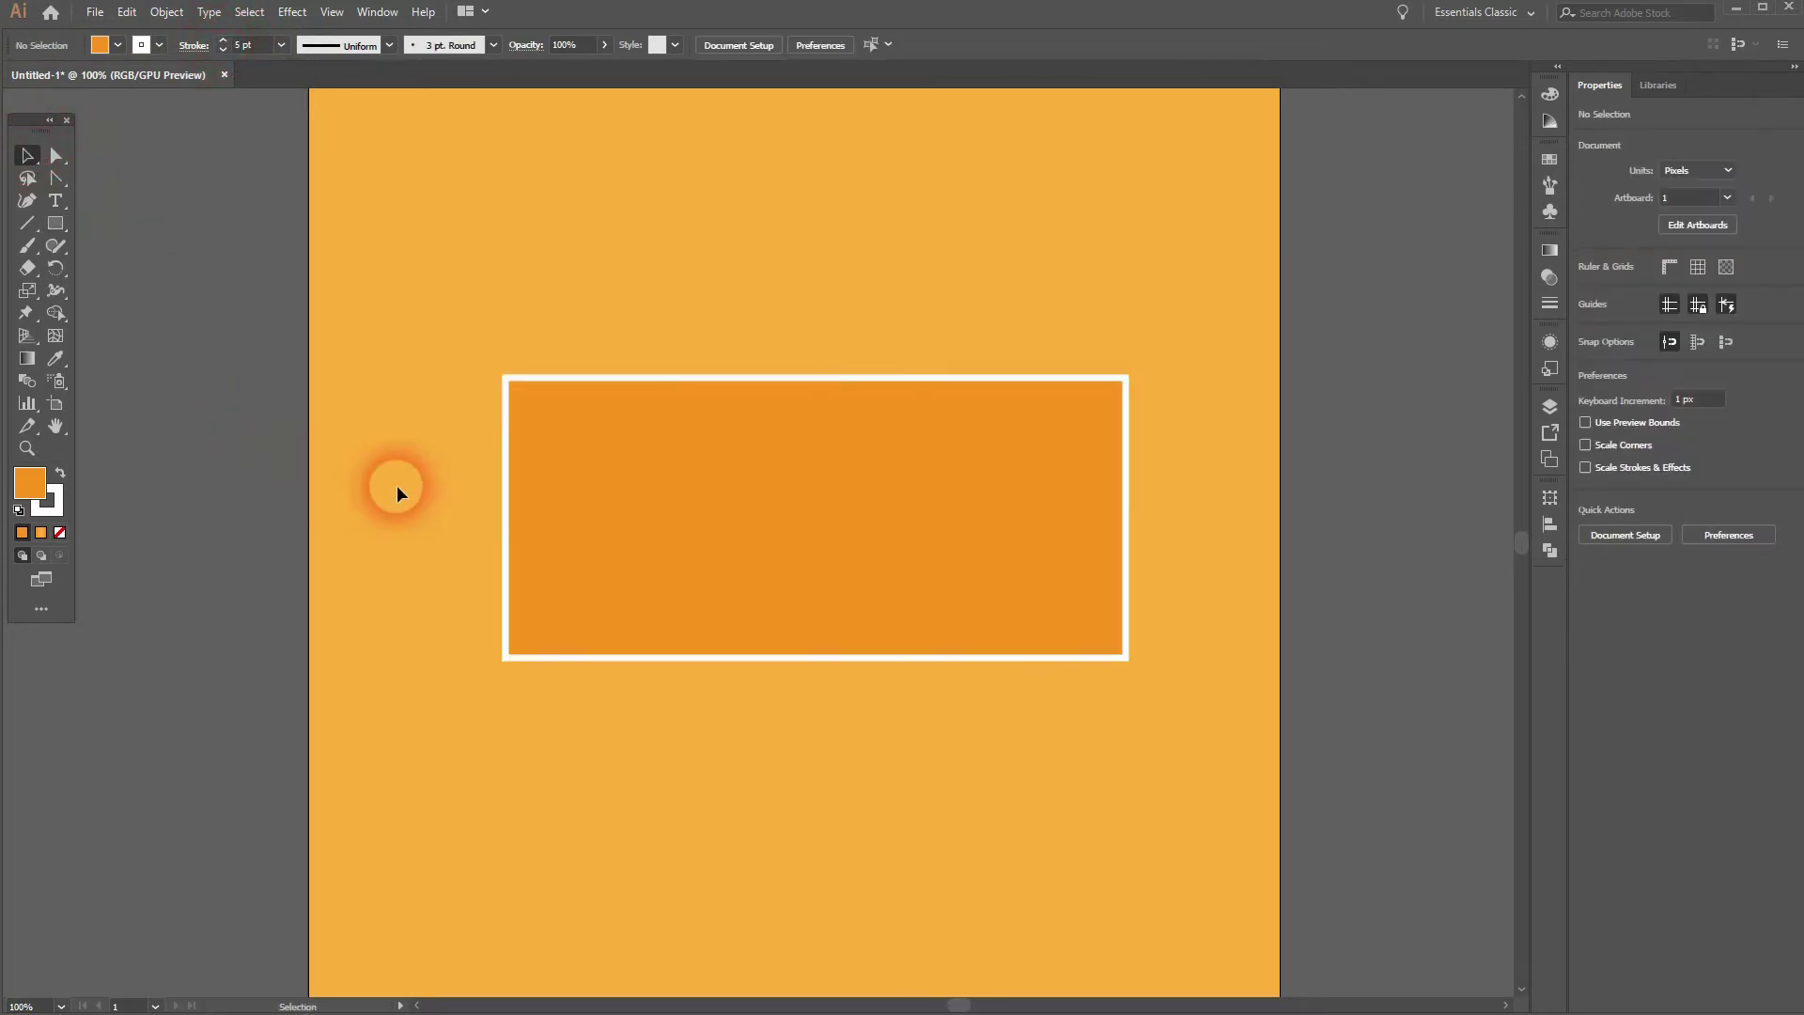
pyautogui.click(654, 575)
pyautogui.click(806, 44)
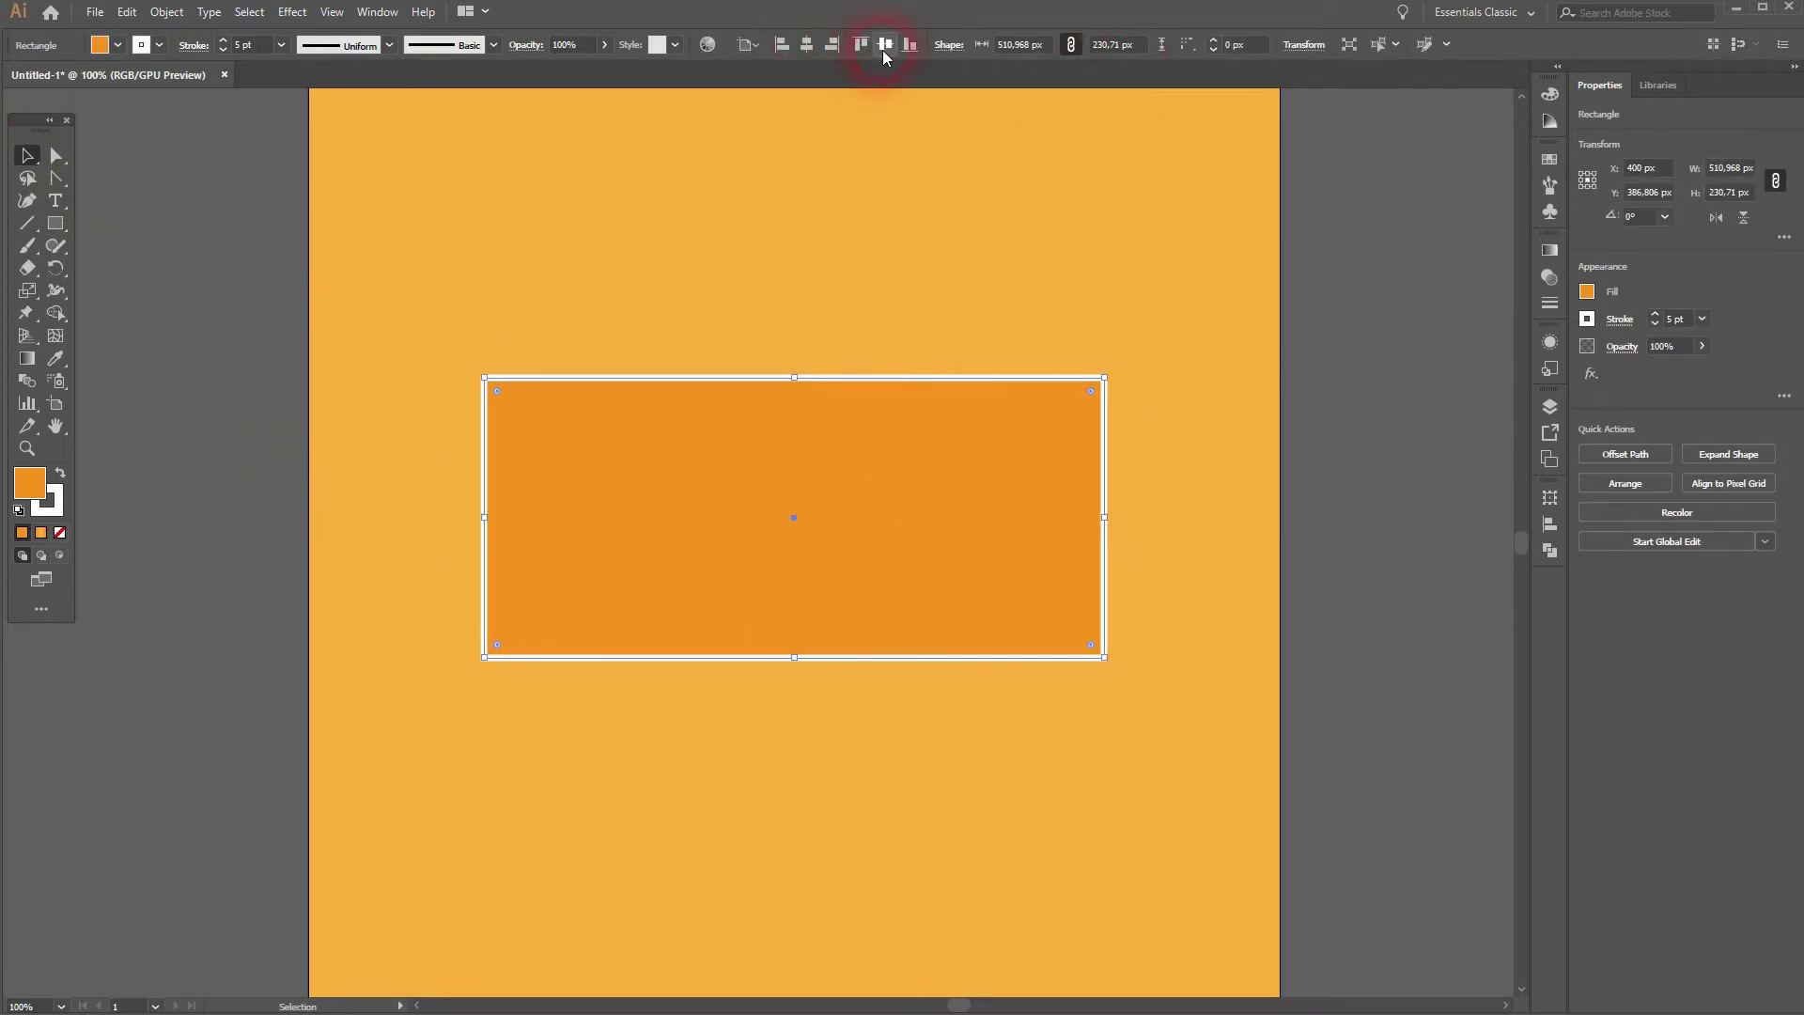
# Step: Centre the panel vertically and place the text 'CURVED' on it
pyautogui.click(884, 47)
pyautogui.click(250, 380)
pyautogui.click(56, 201)
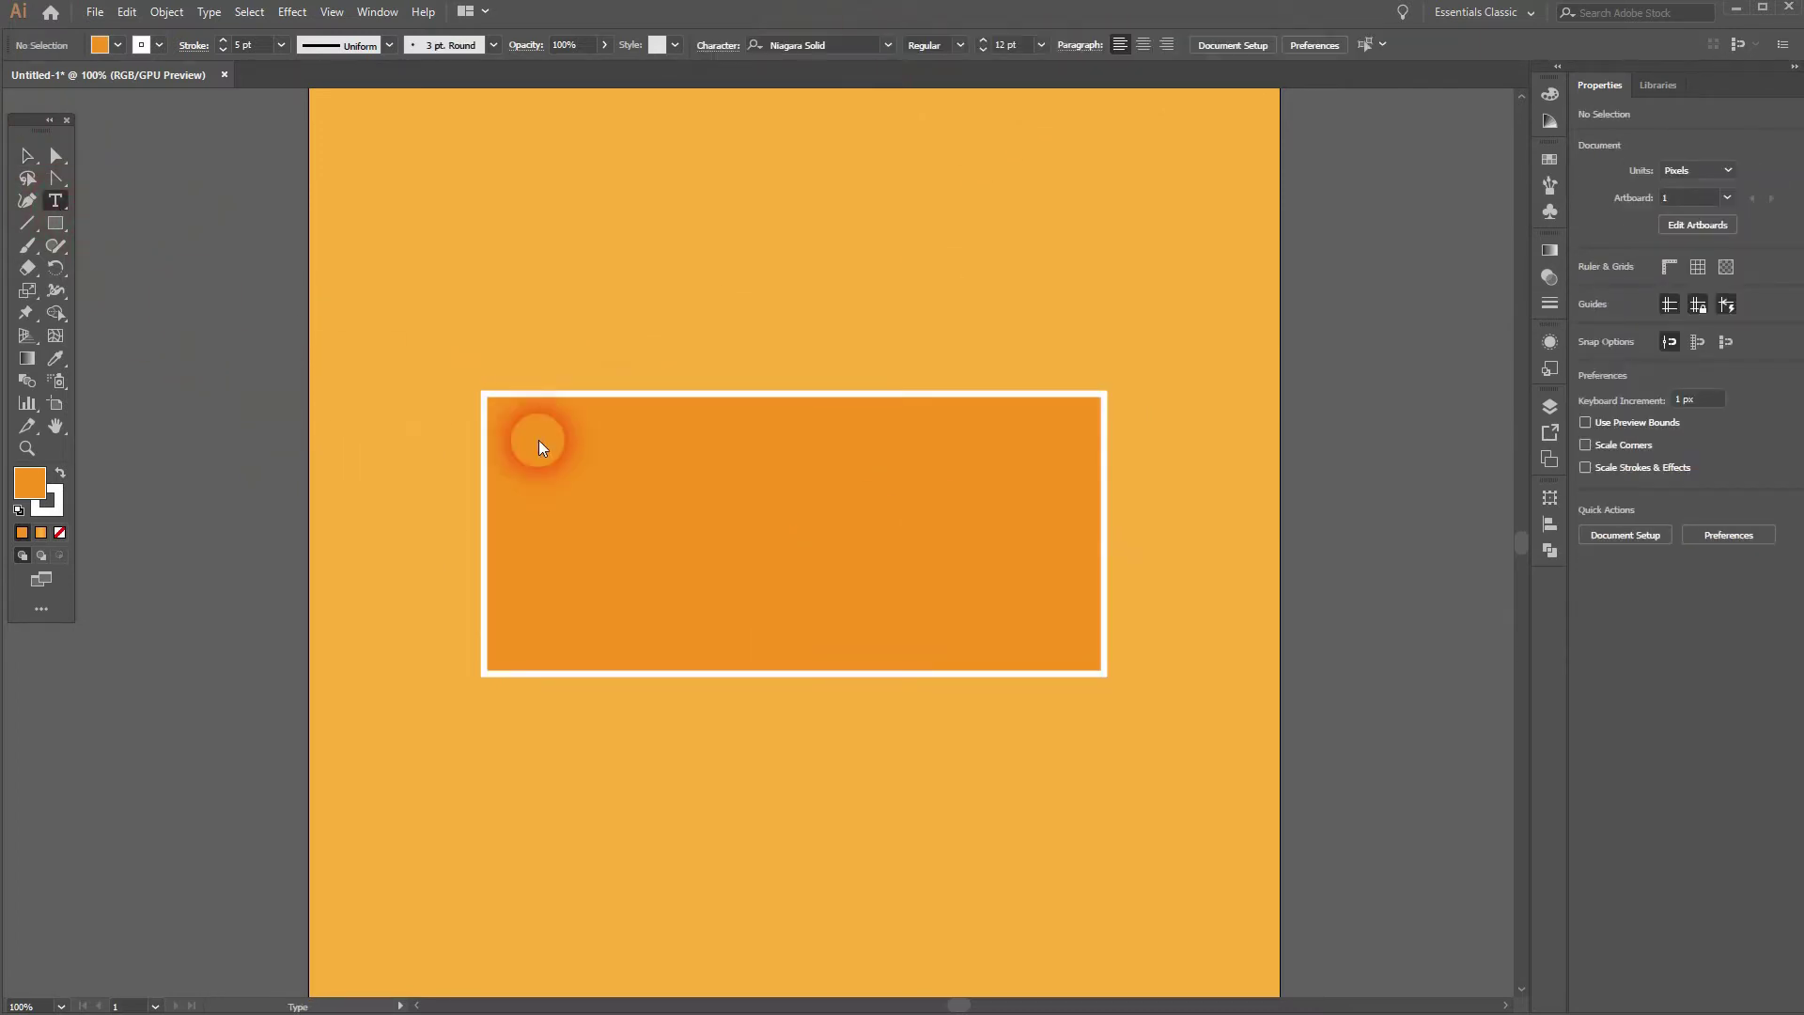
pyautogui.click(660, 510)
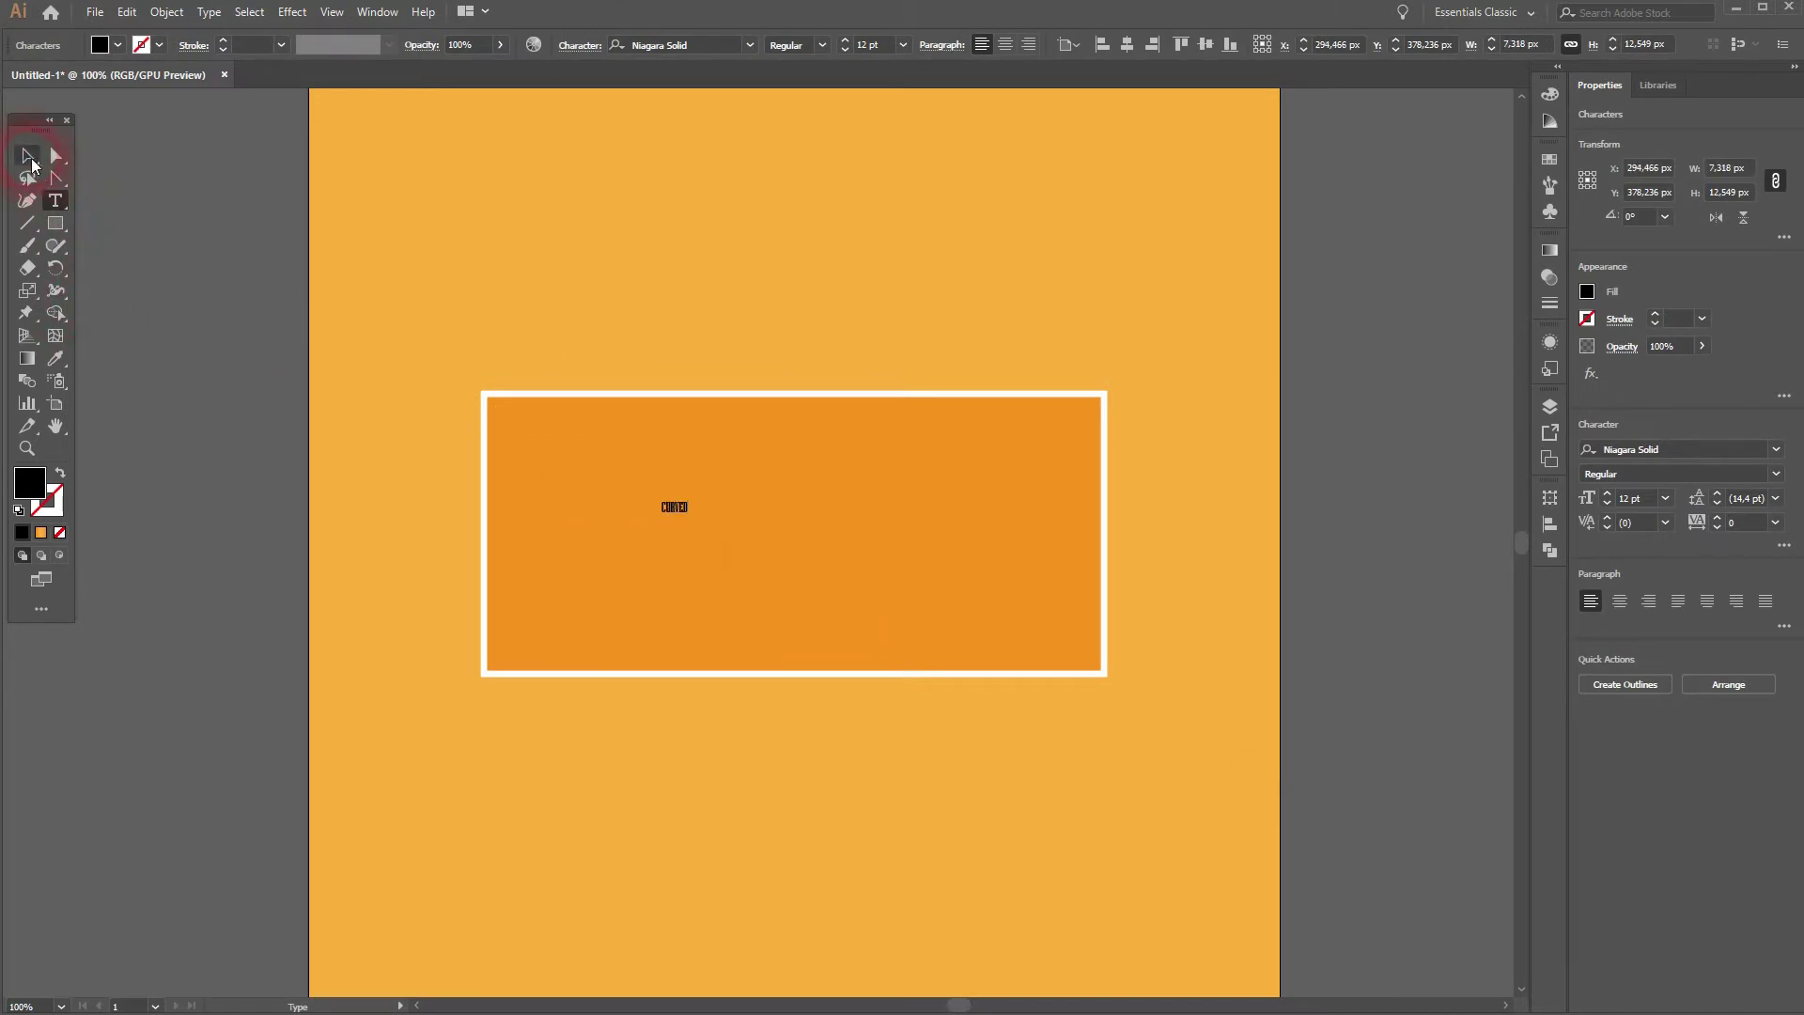
pyautogui.click(28, 155)
# Step: Enlarge CURVED to span the panel, centre it horizontally and nudge it down
pyautogui.moveTo(695, 503); pyautogui.dragTo(911, 370)
pyautogui.moveTo(794, 503); pyautogui.dragTo(884, 524)
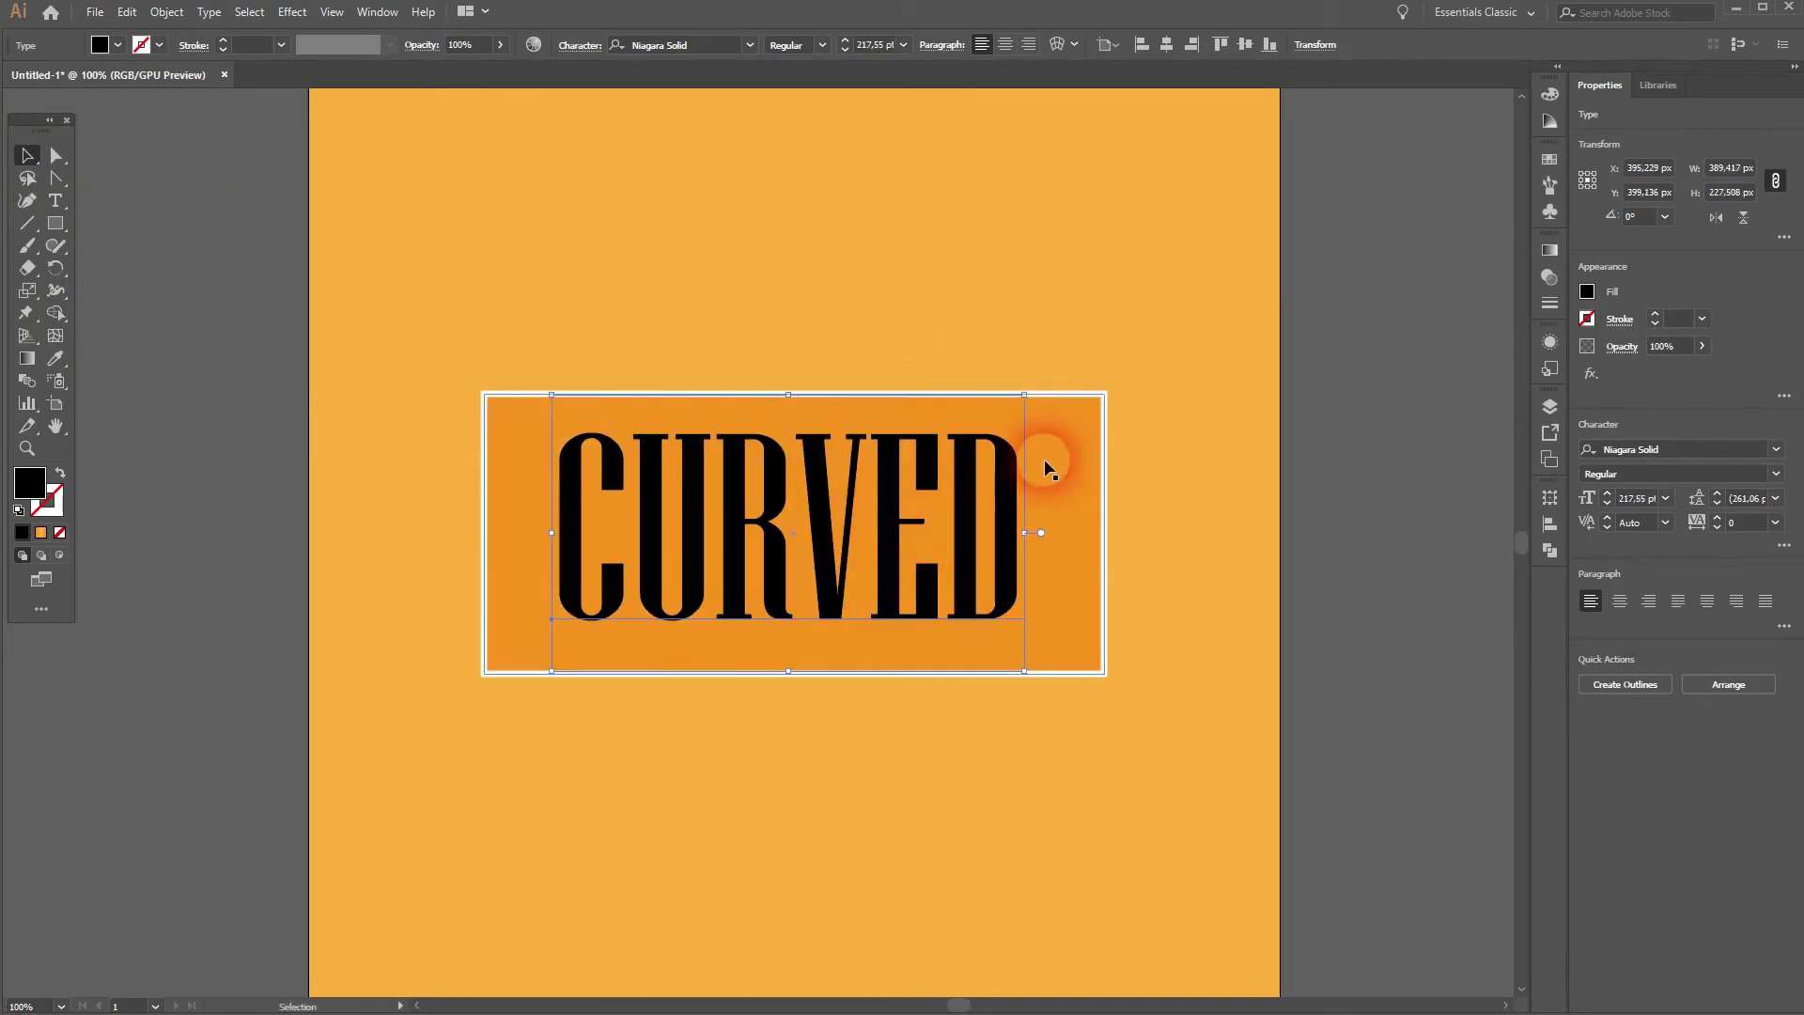
pyautogui.moveTo(1026, 395); pyautogui.dragTo(1069, 368)
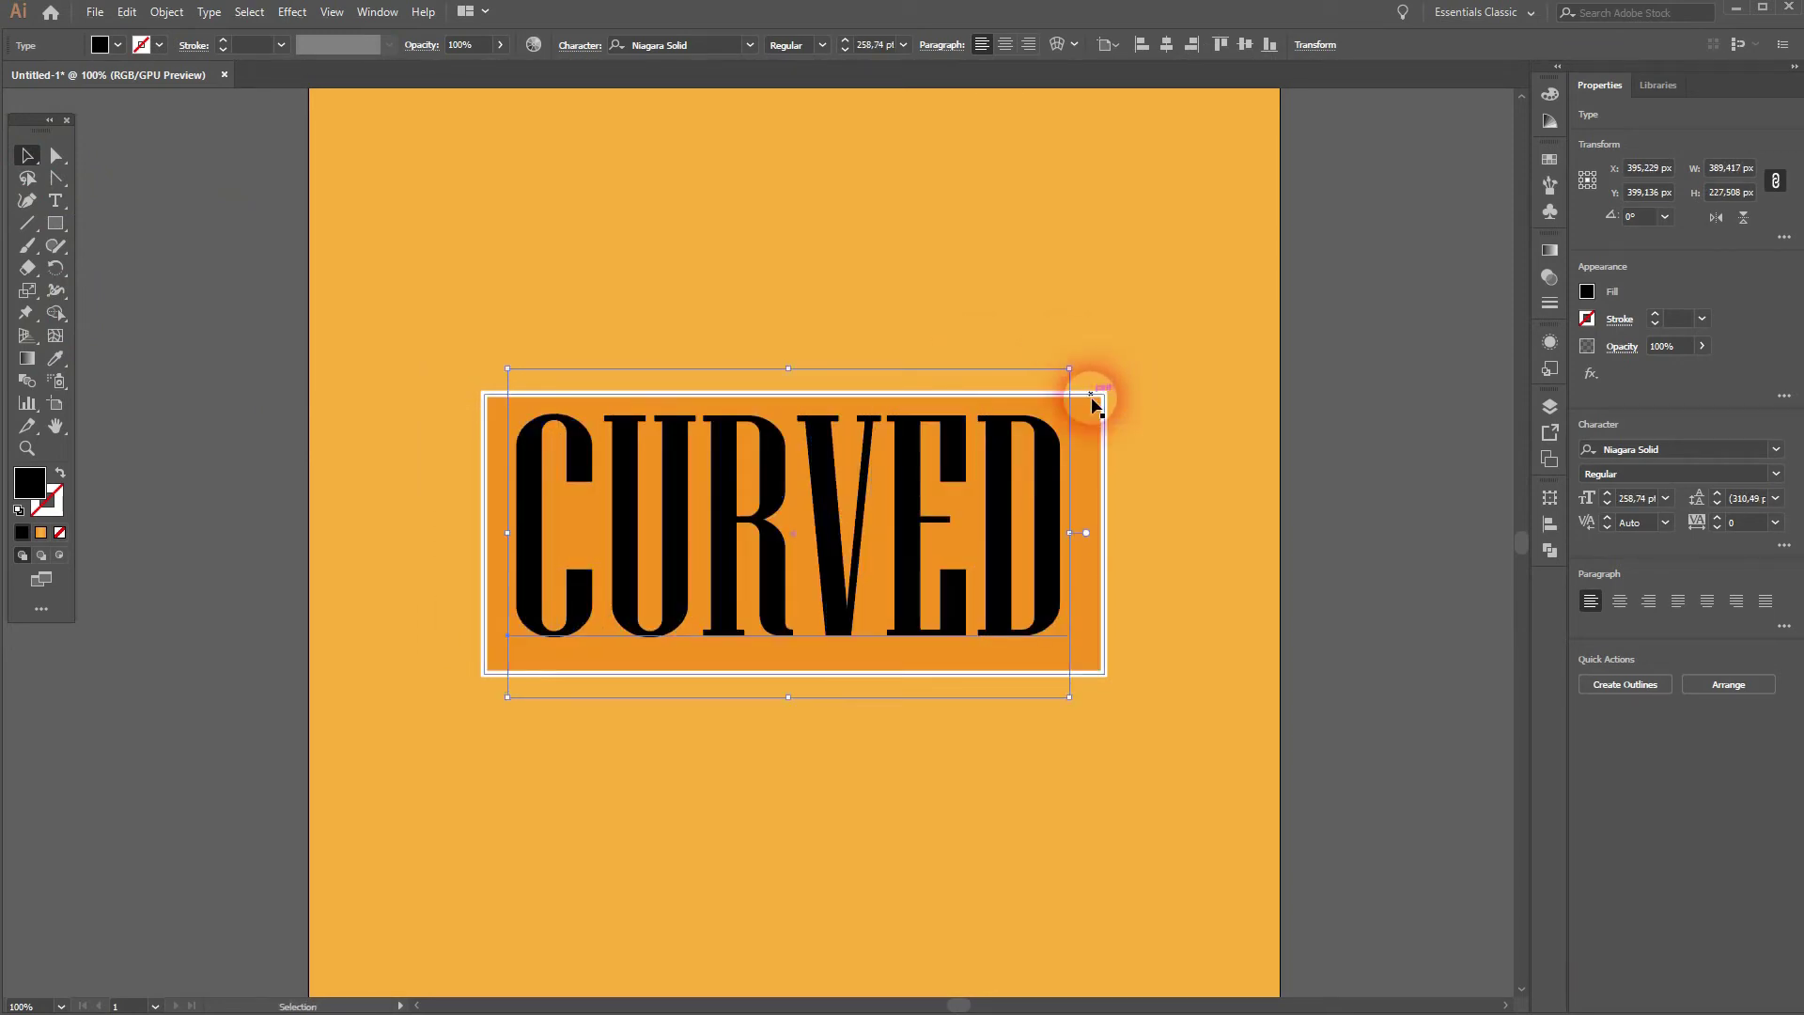
pyautogui.click(1167, 44)
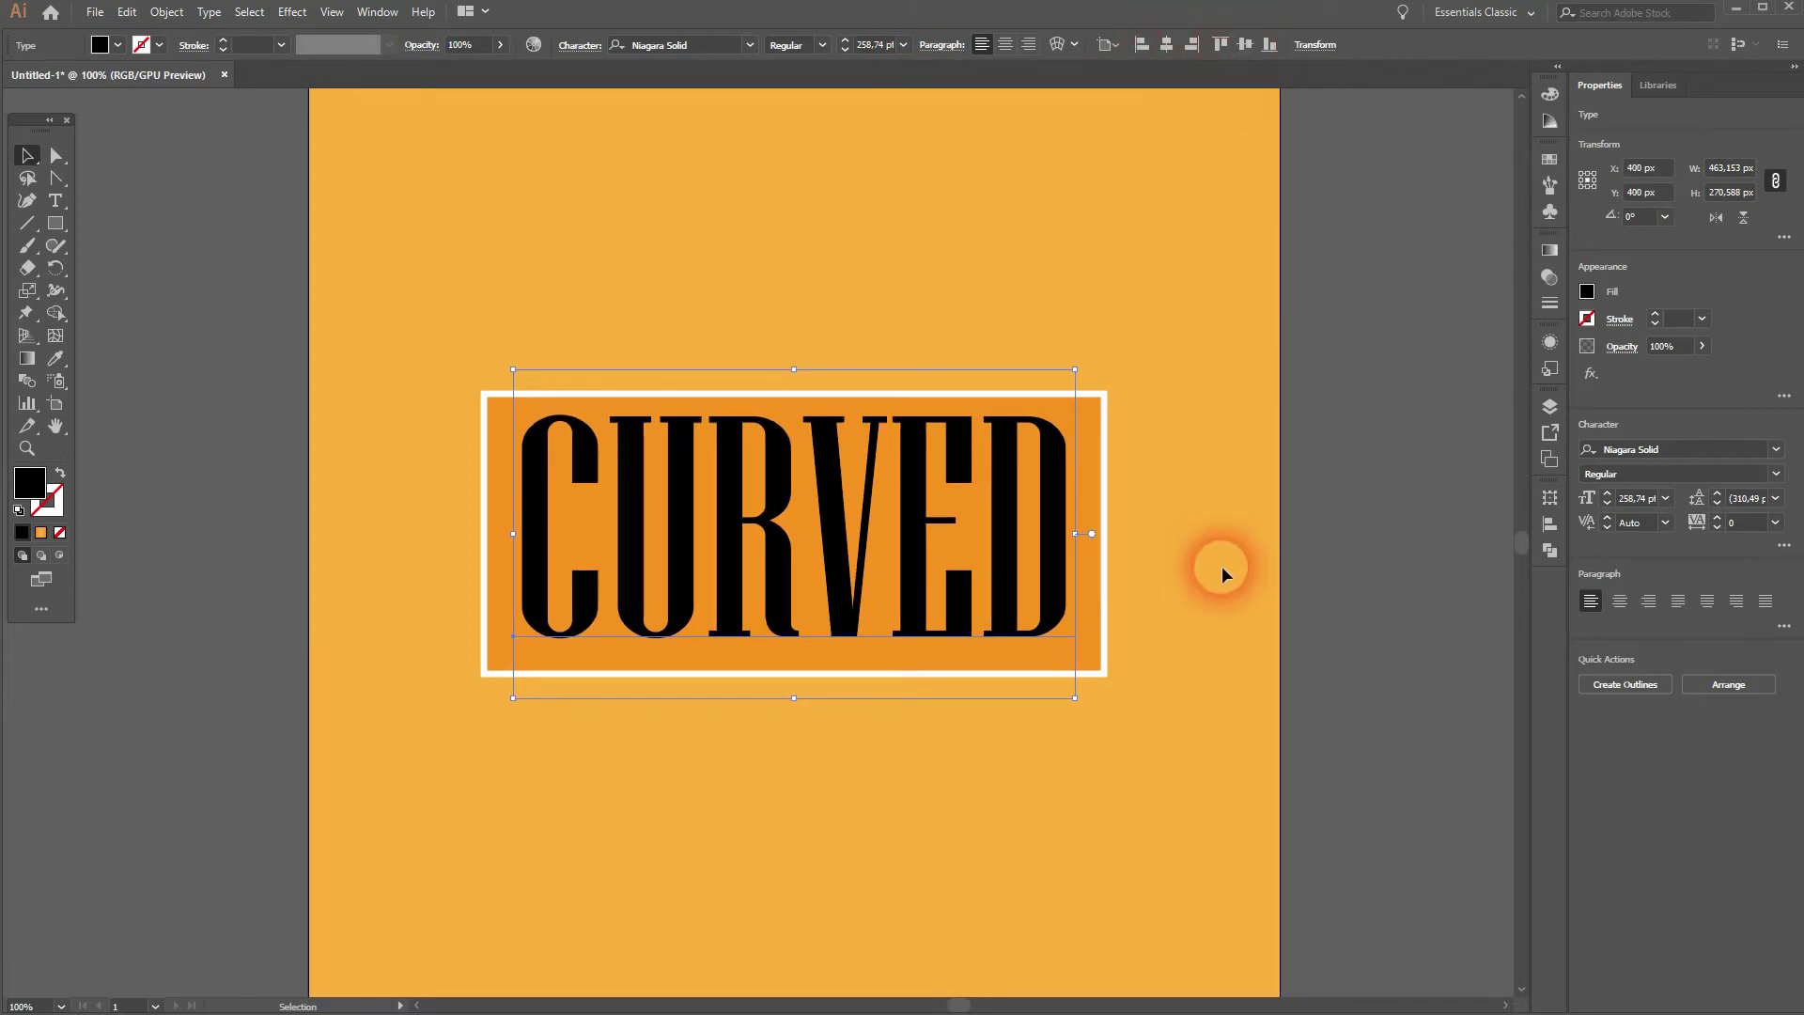
pyautogui.press('Down')
pyautogui.press('Down')
pyautogui.press('Down')
pyautogui.press('Down')
pyautogui.press('Down')
pyautogui.press('Down')
pyautogui.press('Down')
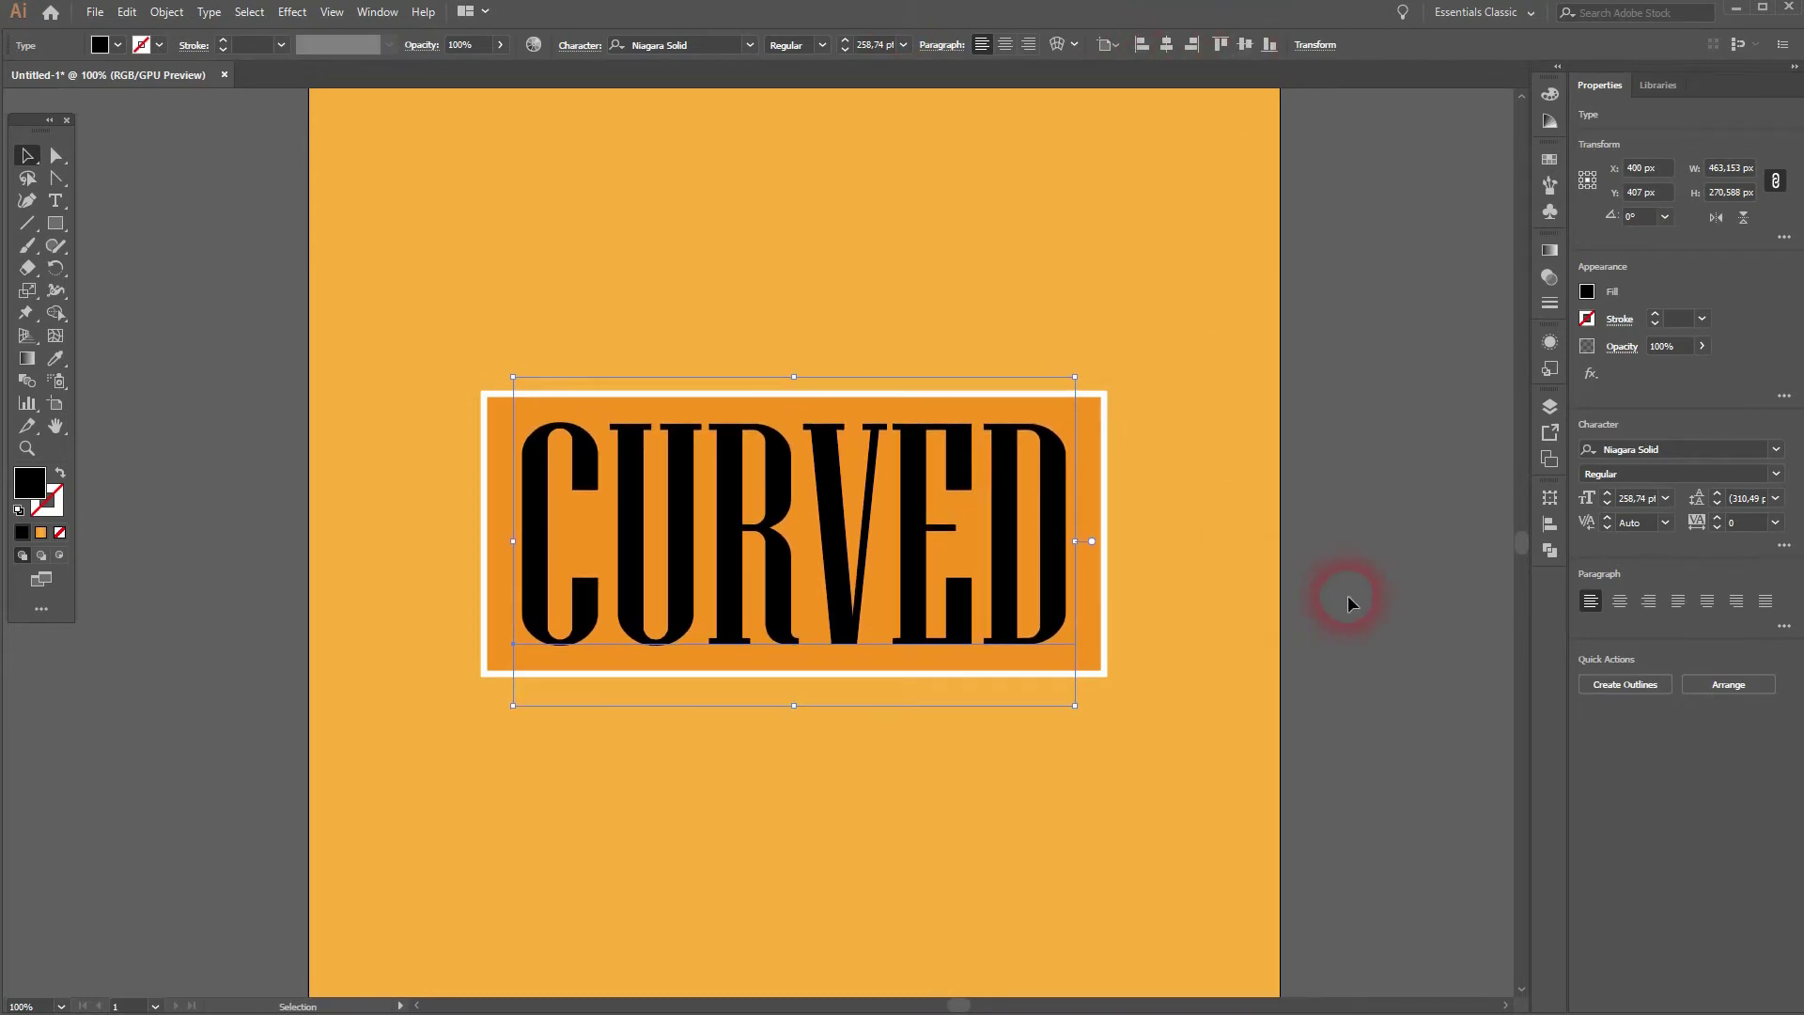
# Step: Shrink CURVED slightly so it fits inside the white border
pyautogui.click(1401, 606)
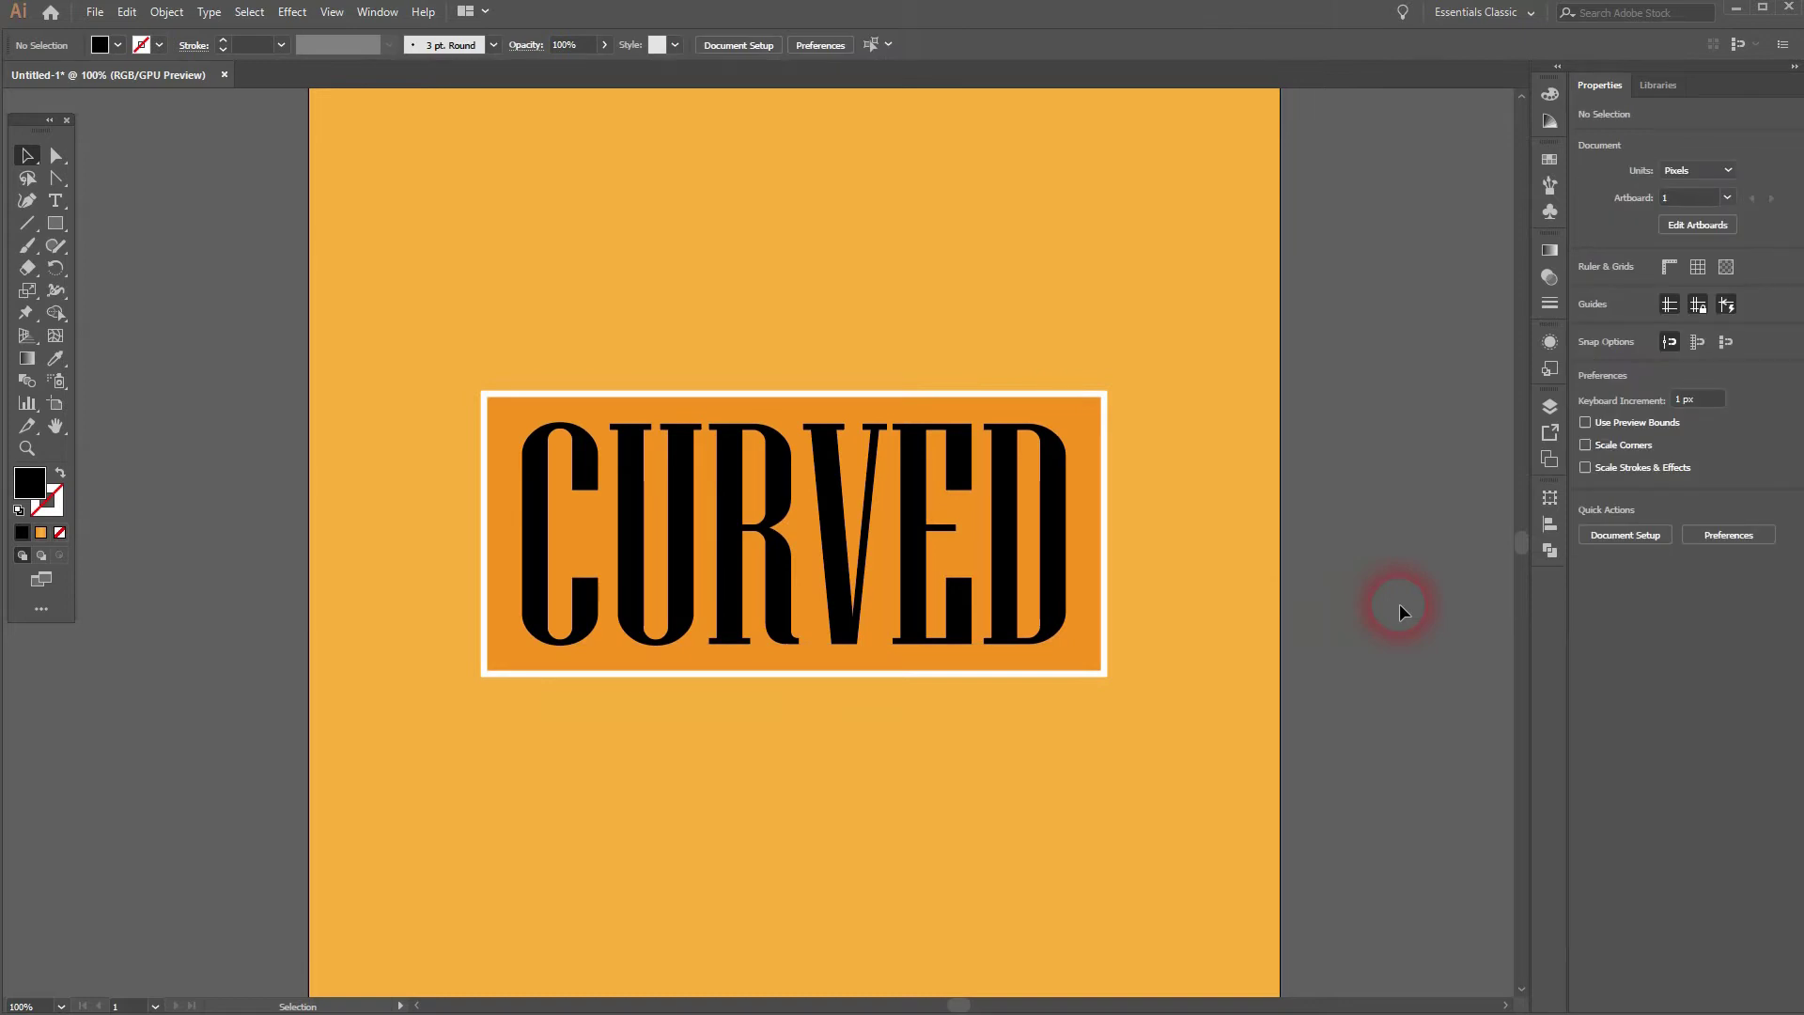
pyautogui.click(1071, 541)
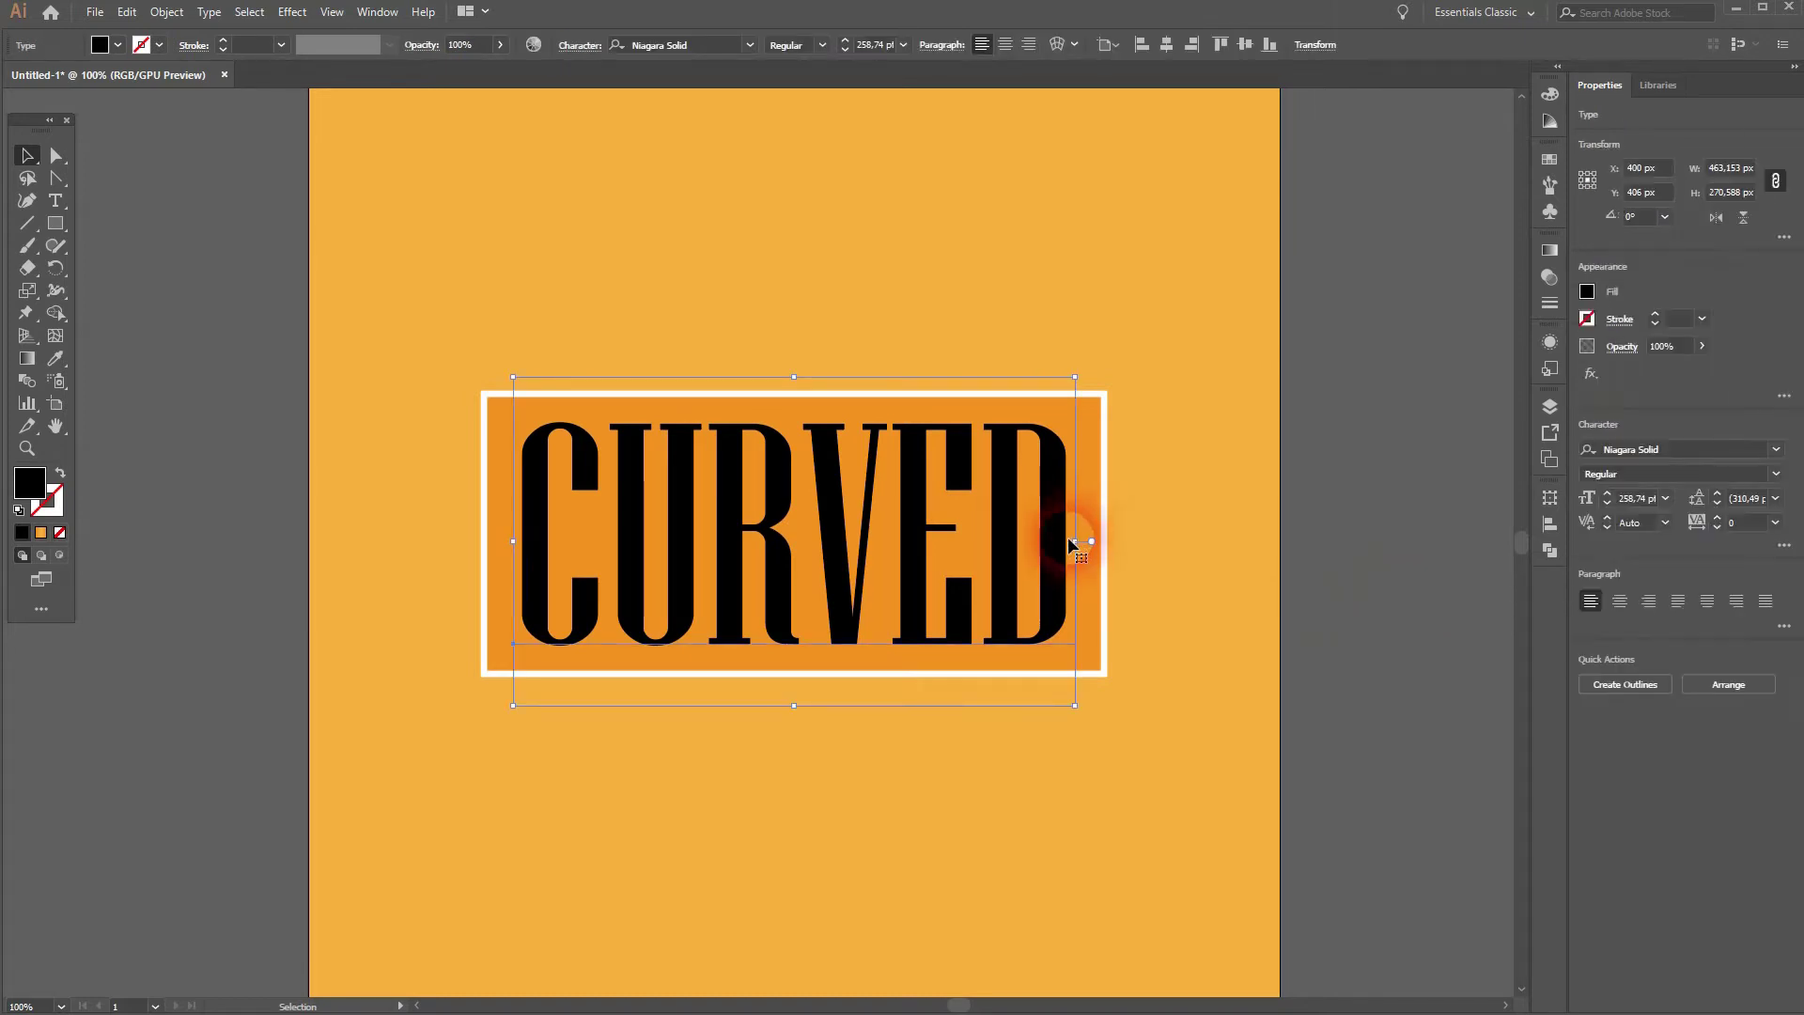
pyautogui.moveTo(1084, 545); pyautogui.dragTo(1051, 545)
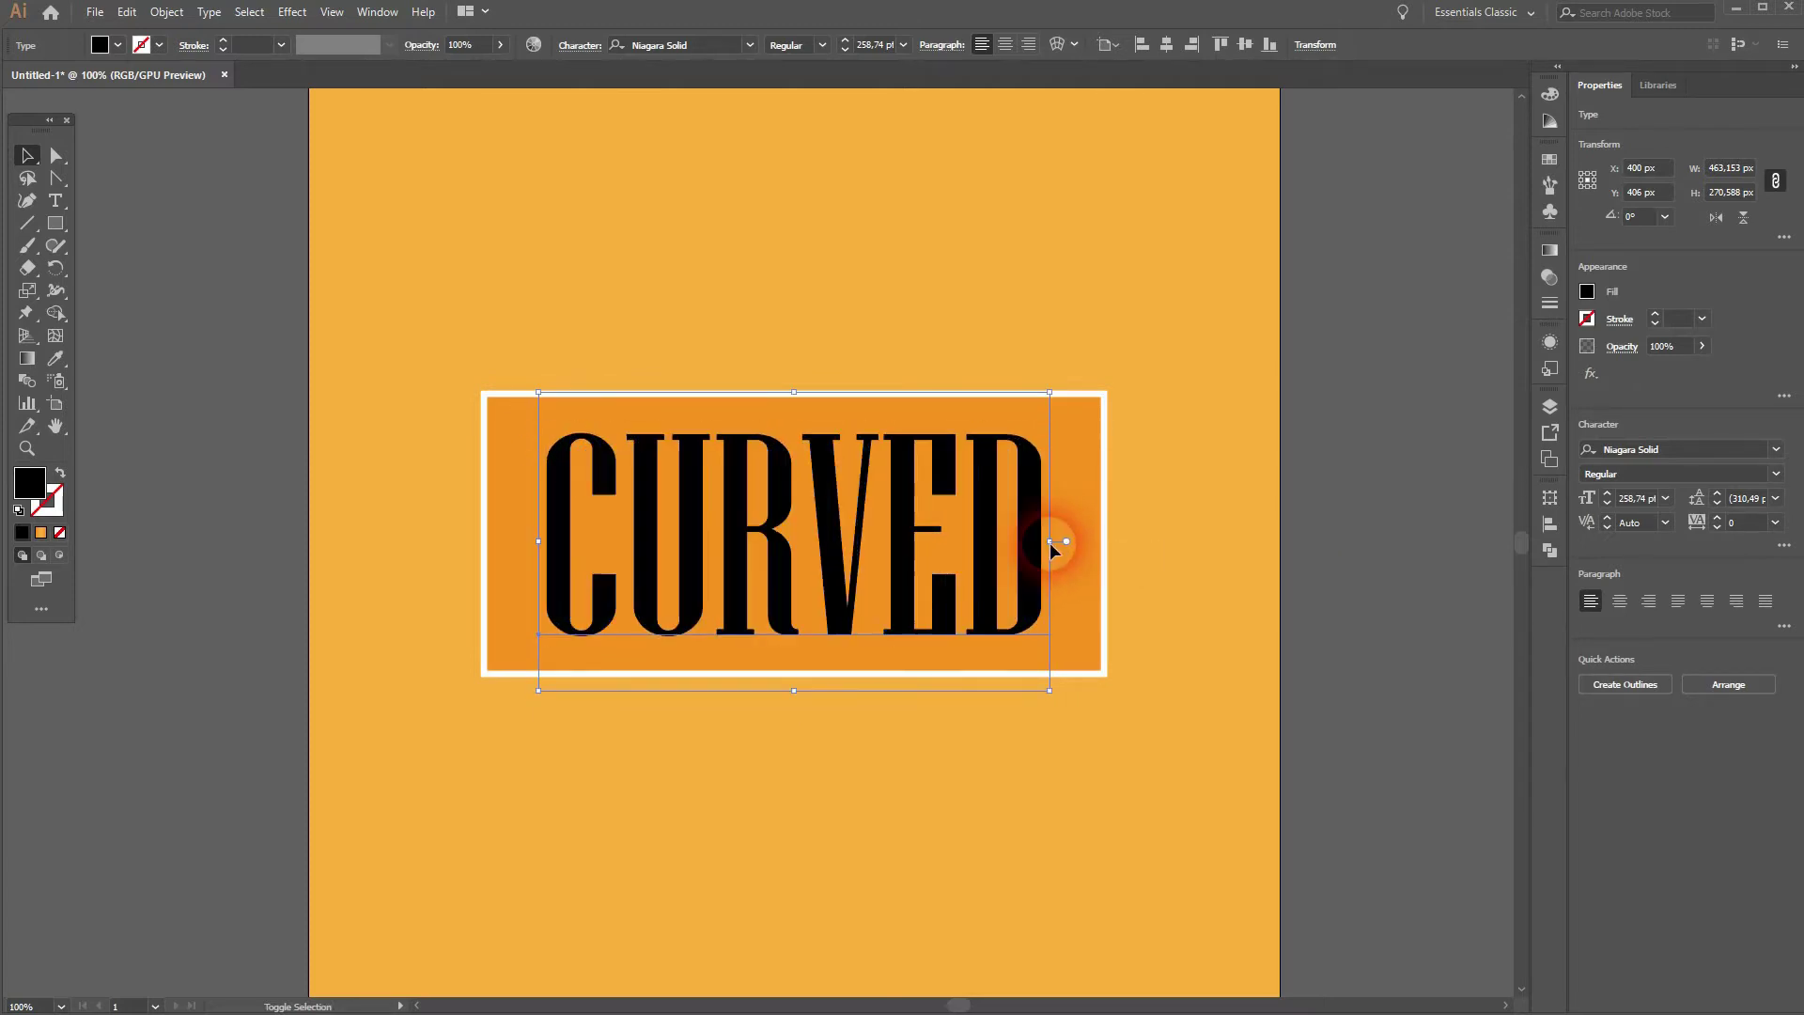
pyautogui.click(1375, 588)
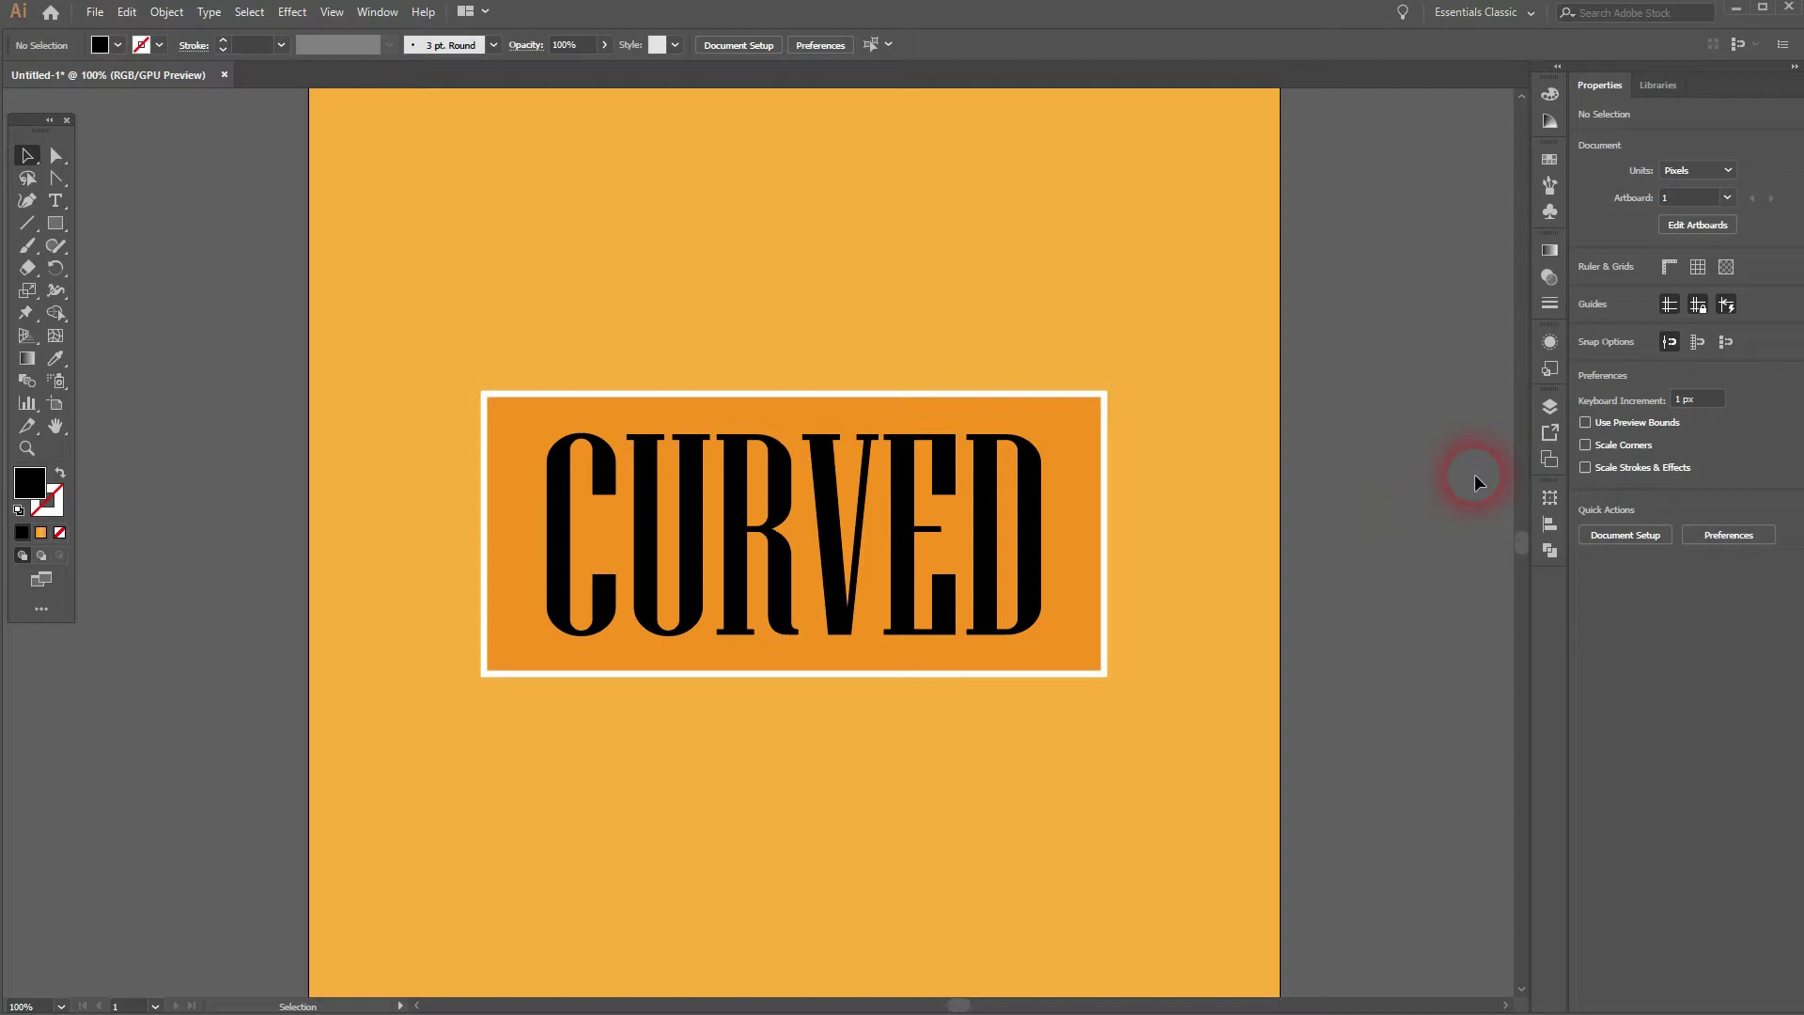
pyautogui.click(930, 523)
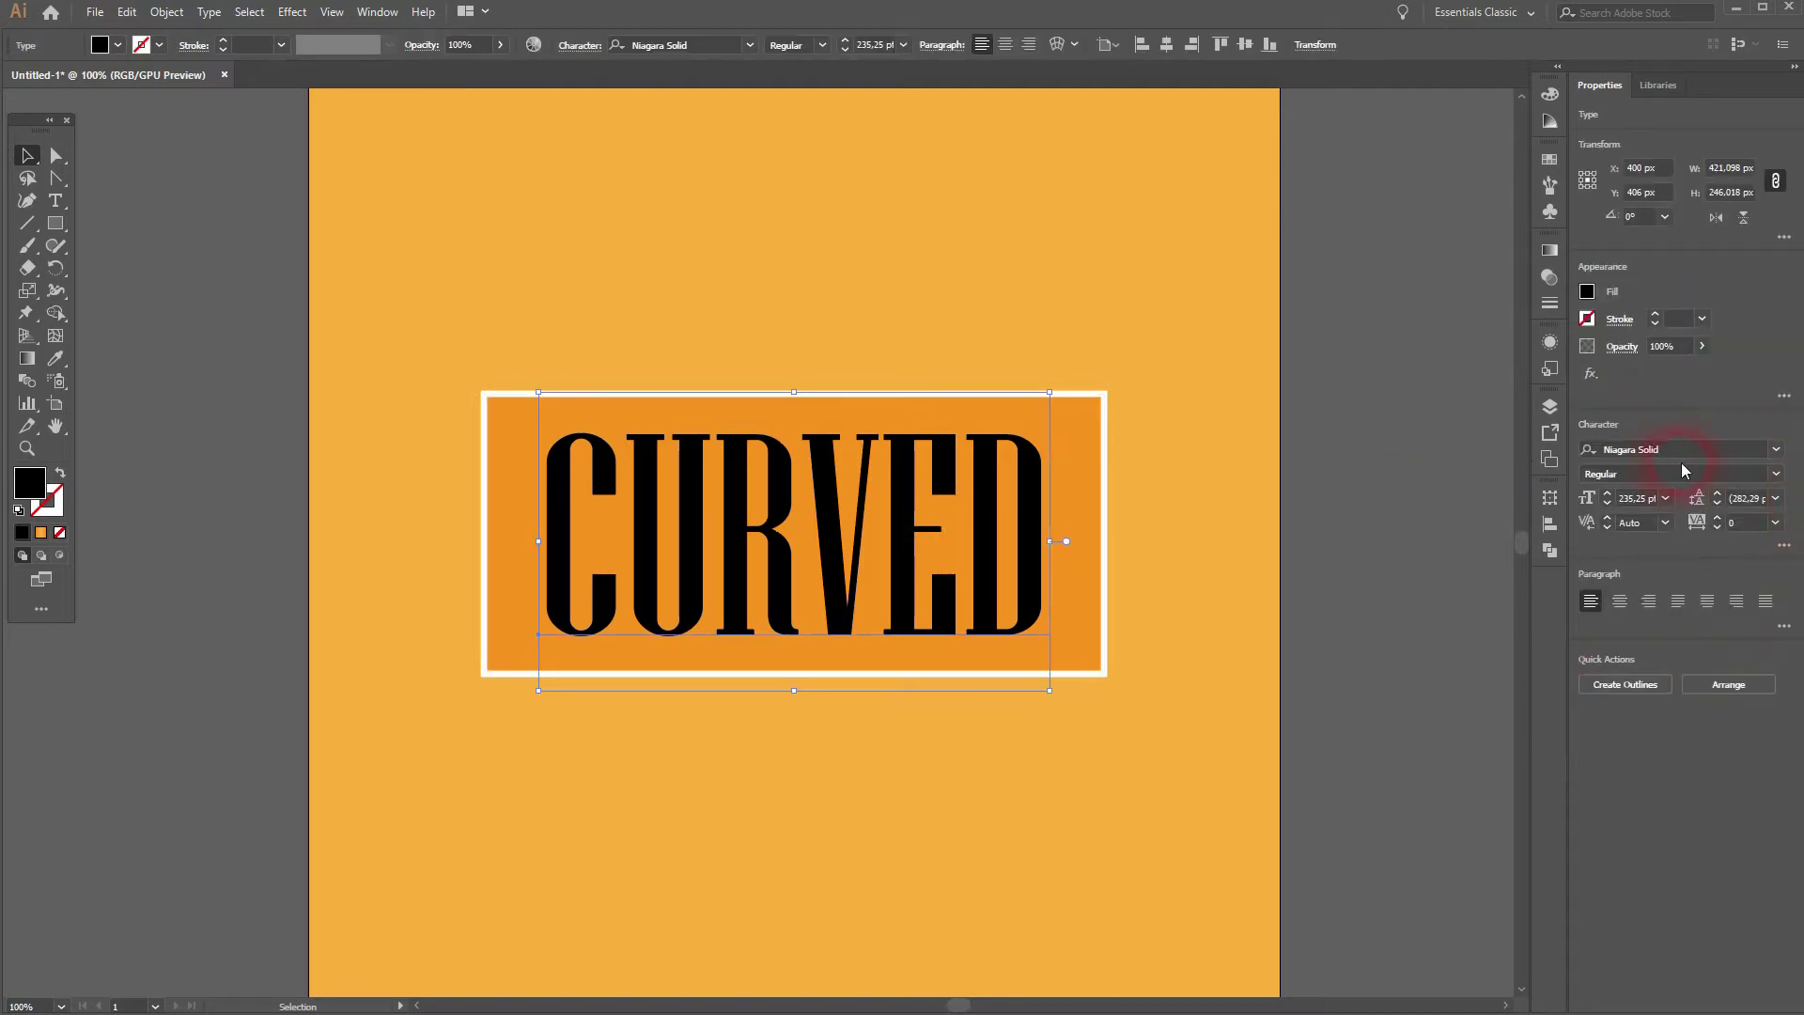
# Step: Alt-drag a copy of the white-bordered panel straight up above the original
pyautogui.click(1690, 461)
pyautogui.click(1391, 528)
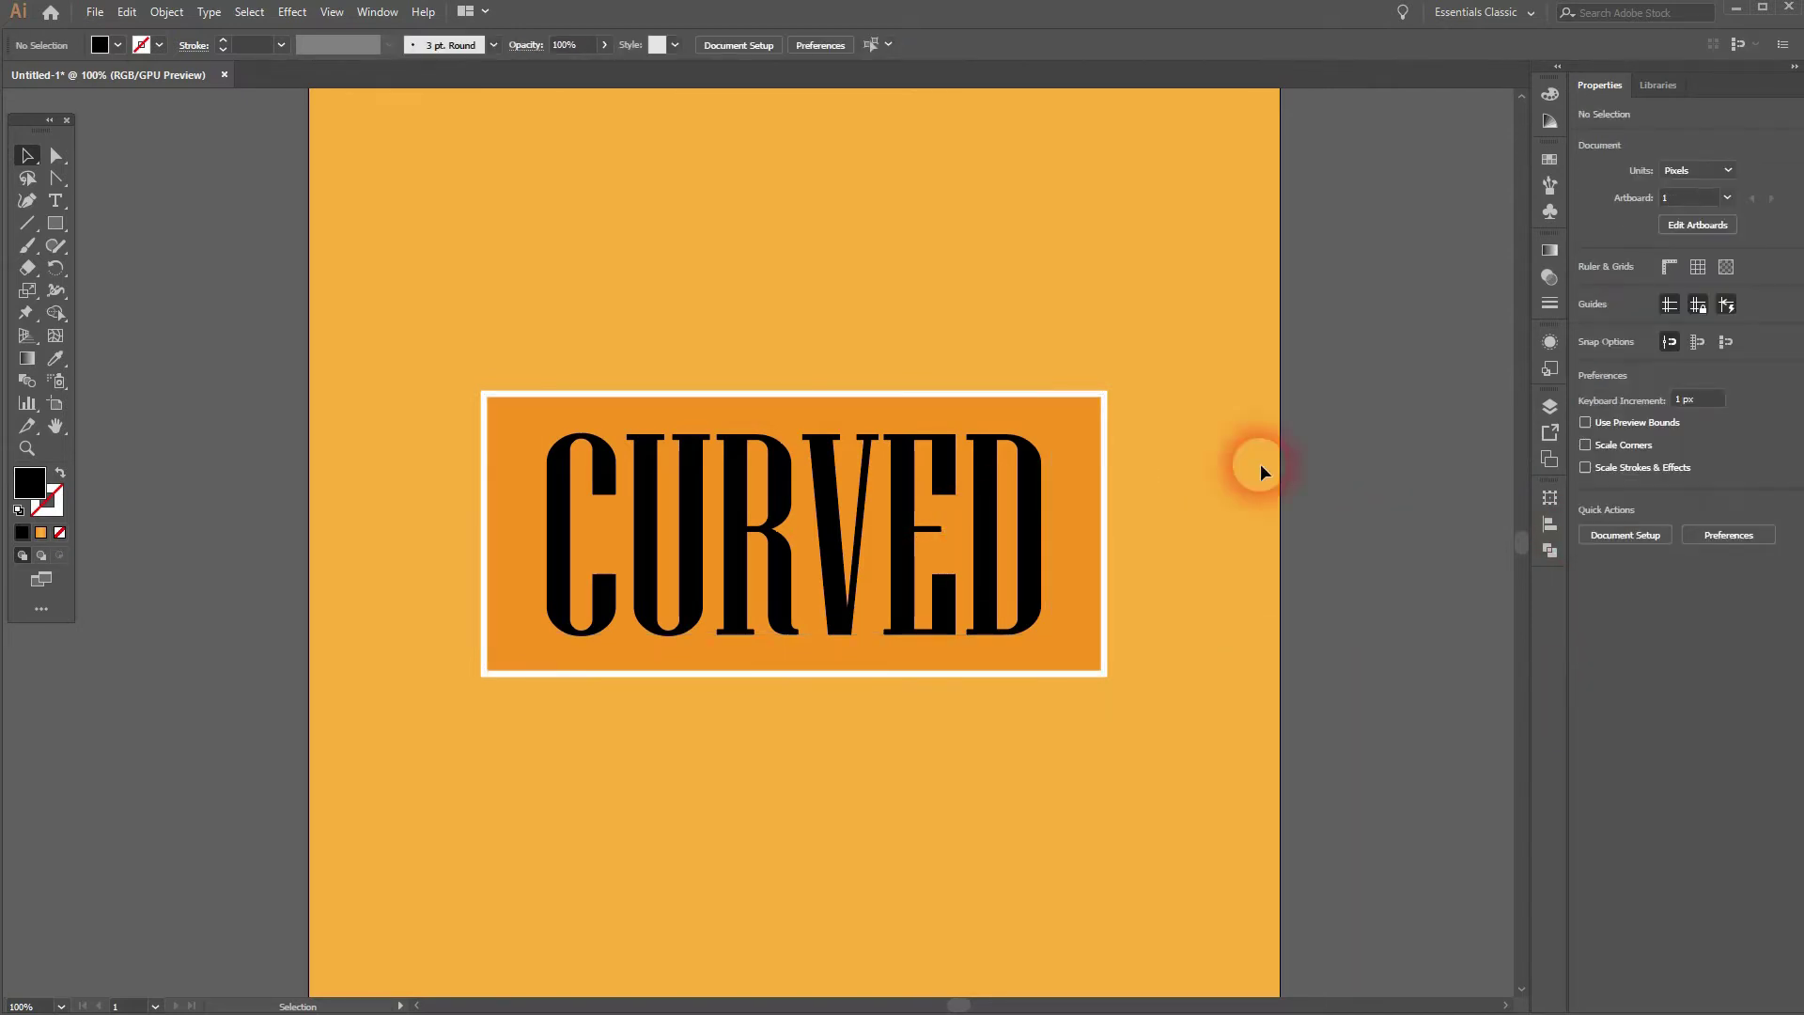
pyautogui.moveTo(1090, 446); pyautogui.dragTo(1091, 148)
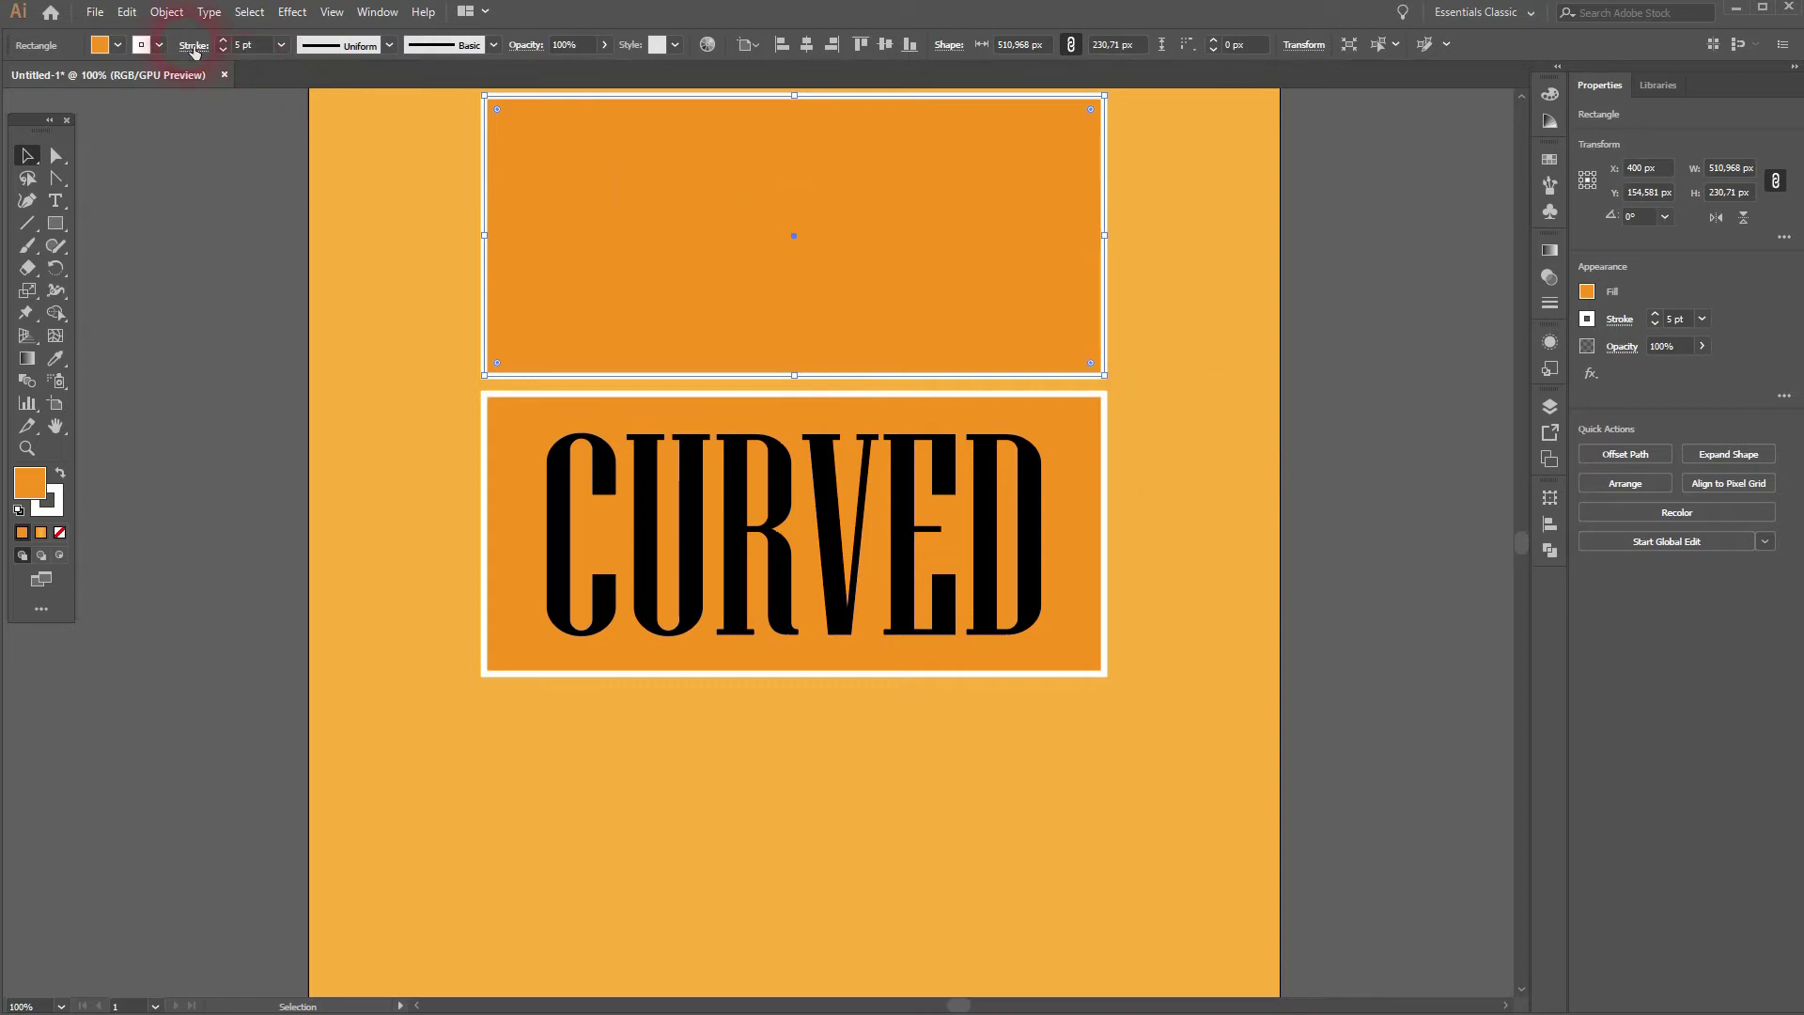
# Step: Set the copy's stroke to None and its fill to solid black
pyautogui.click(162, 45)
pyautogui.click(19, 71)
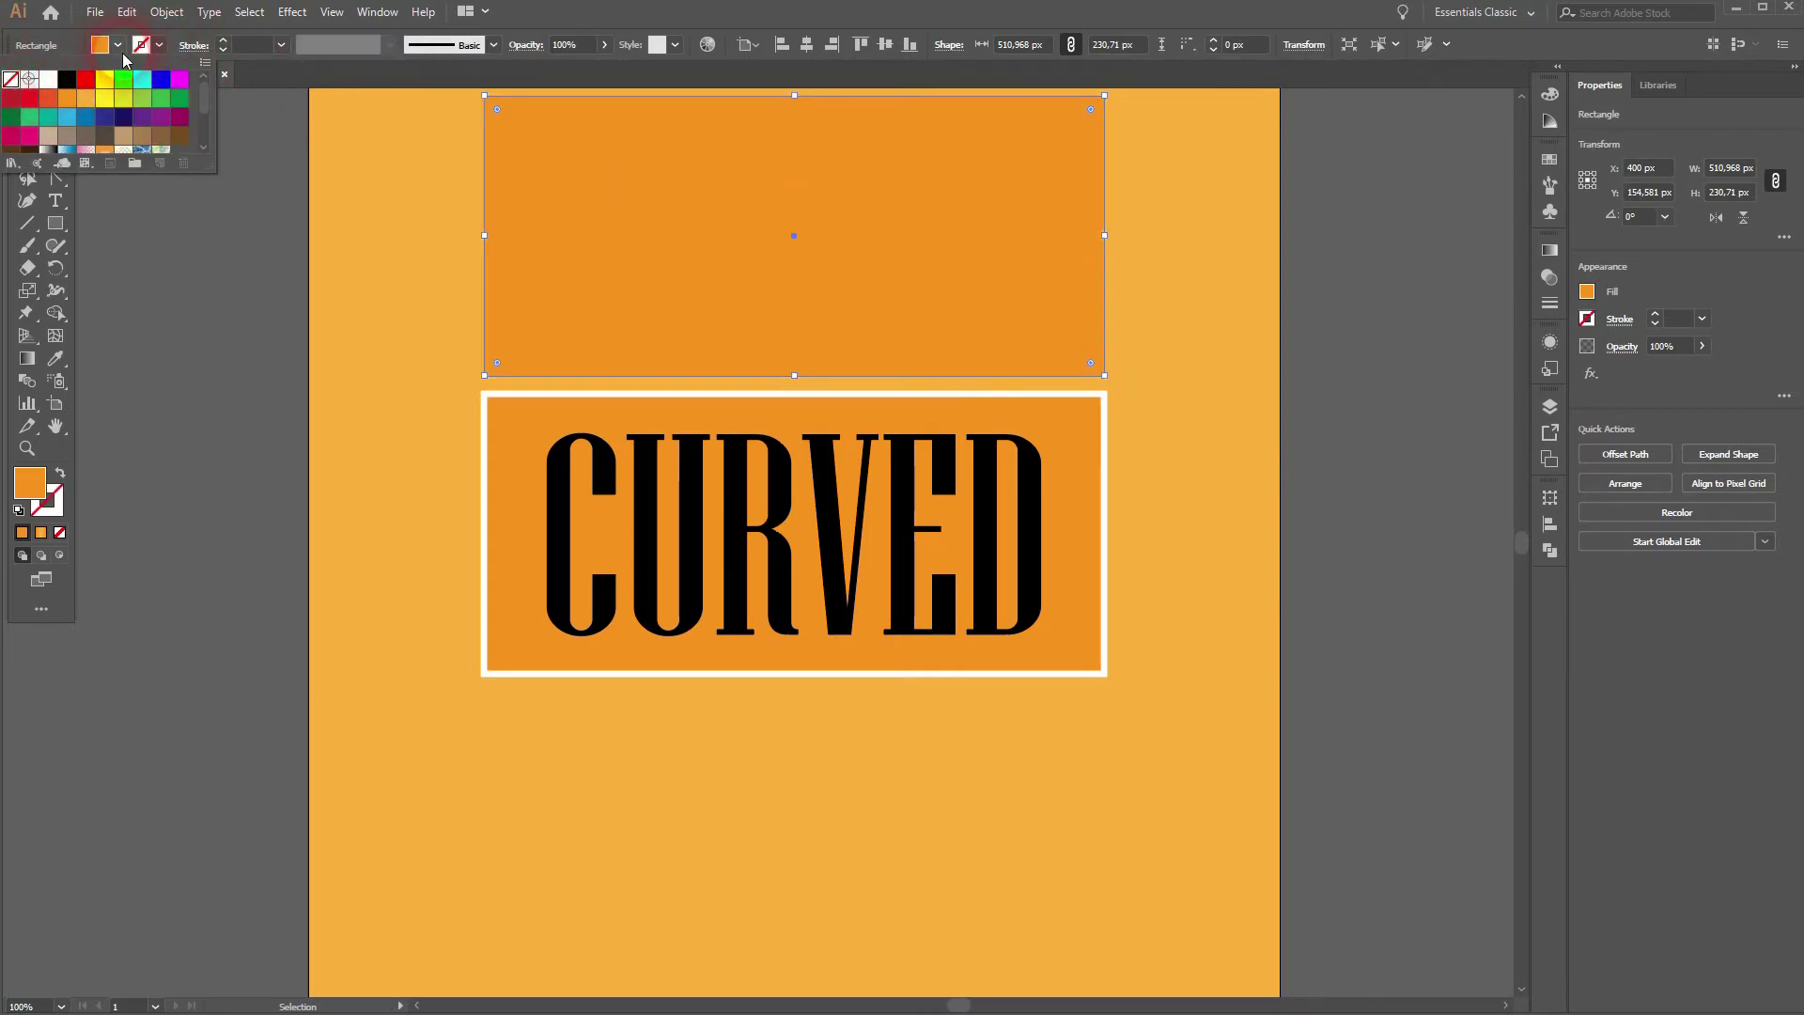
pyautogui.click(120, 52)
pyautogui.click(86, 100)
pyautogui.click(209, 404)
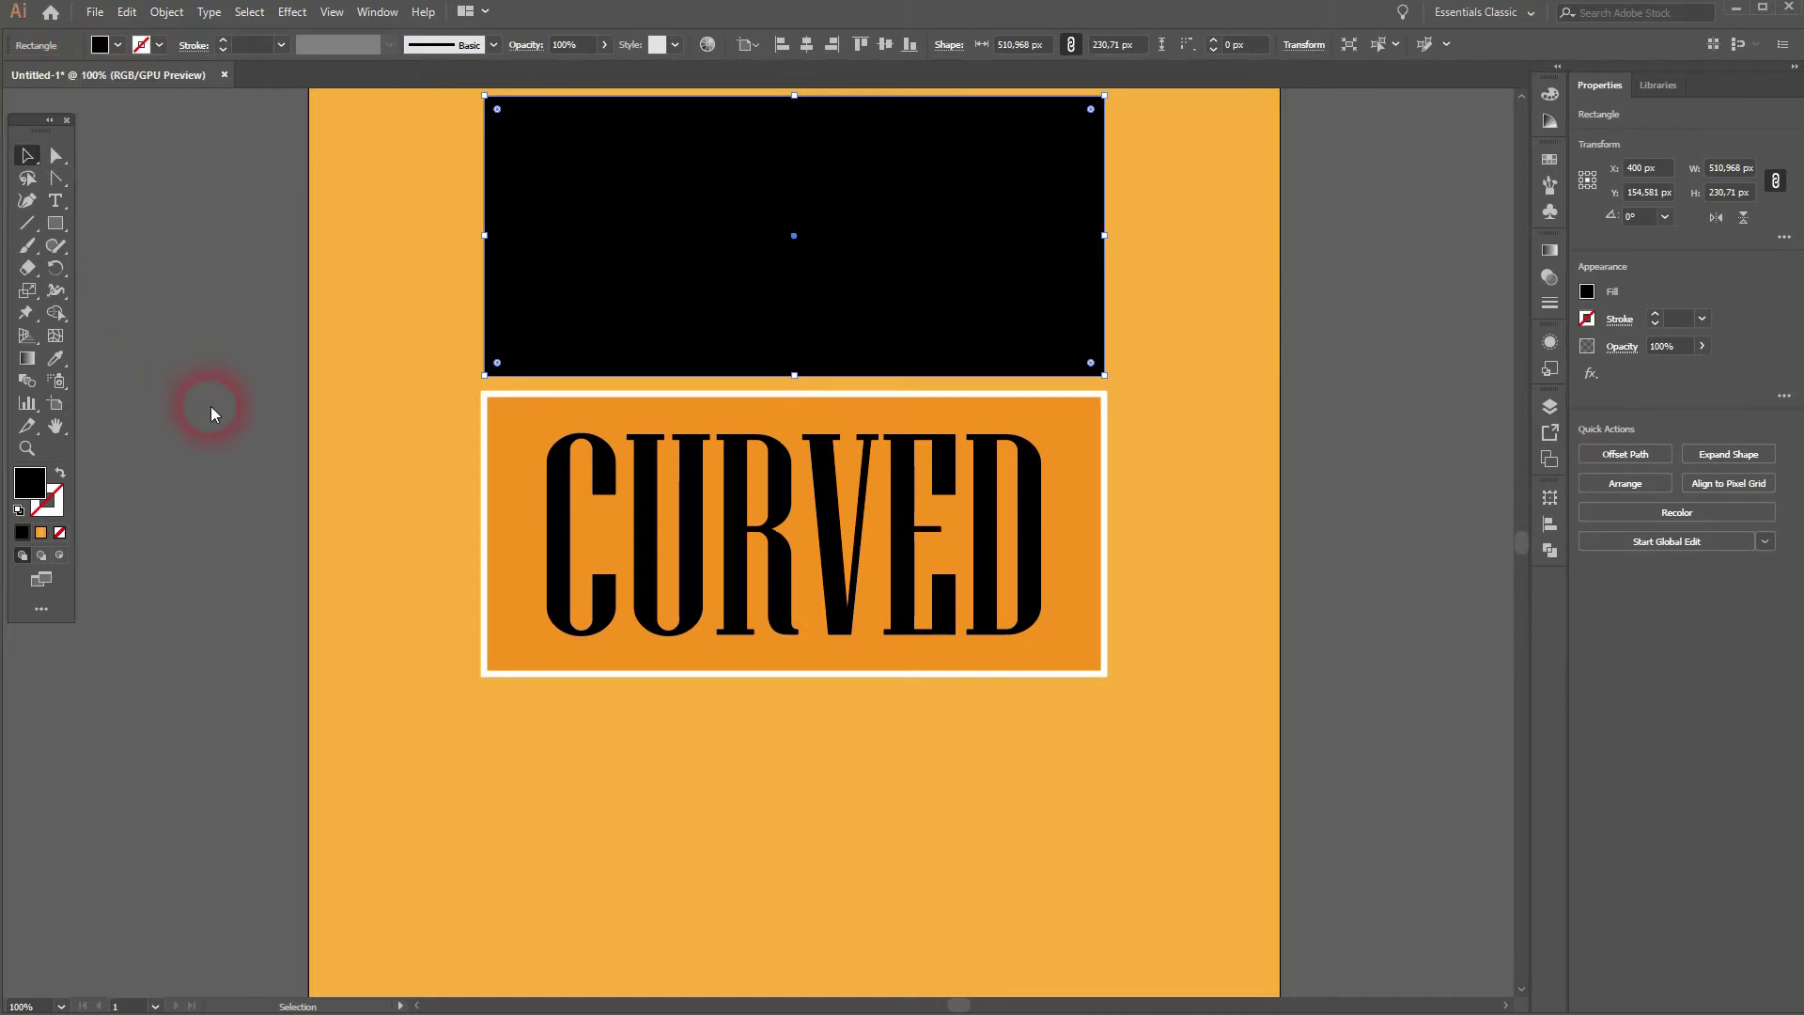
pyautogui.click(1066, 246)
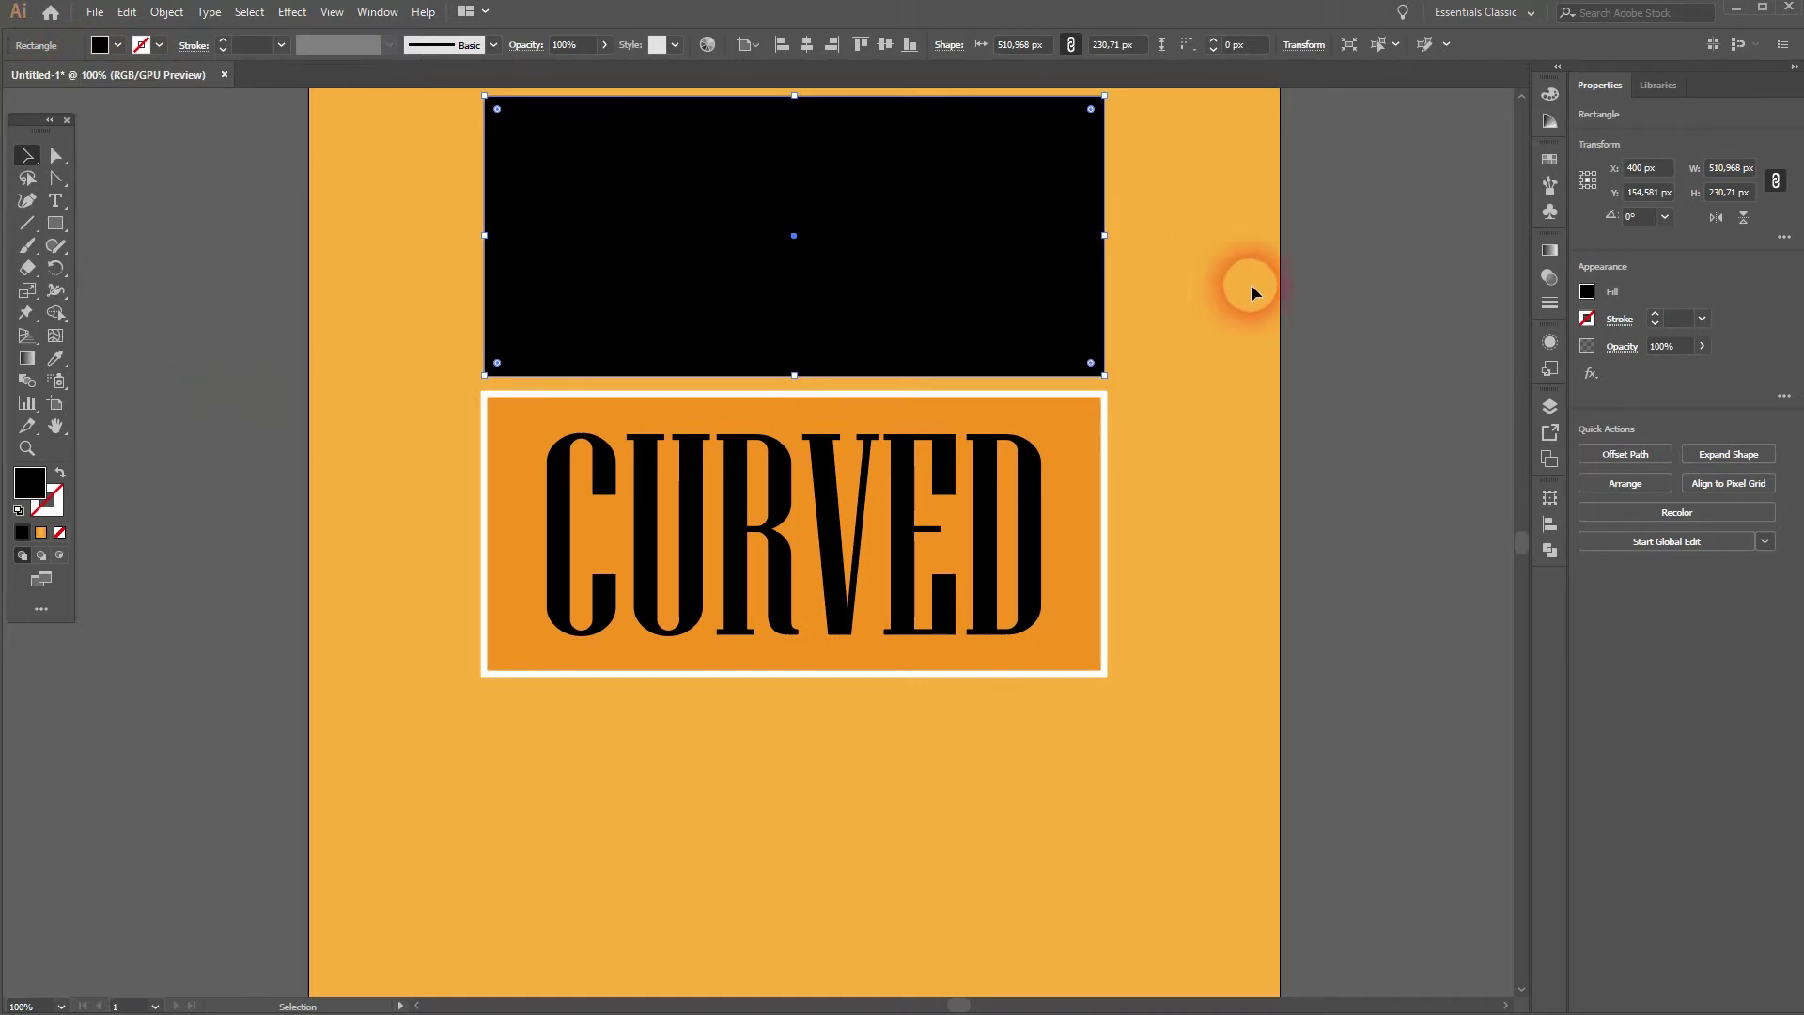
pyautogui.moveTo(1249, 282); pyautogui.dragTo(1237, 371)
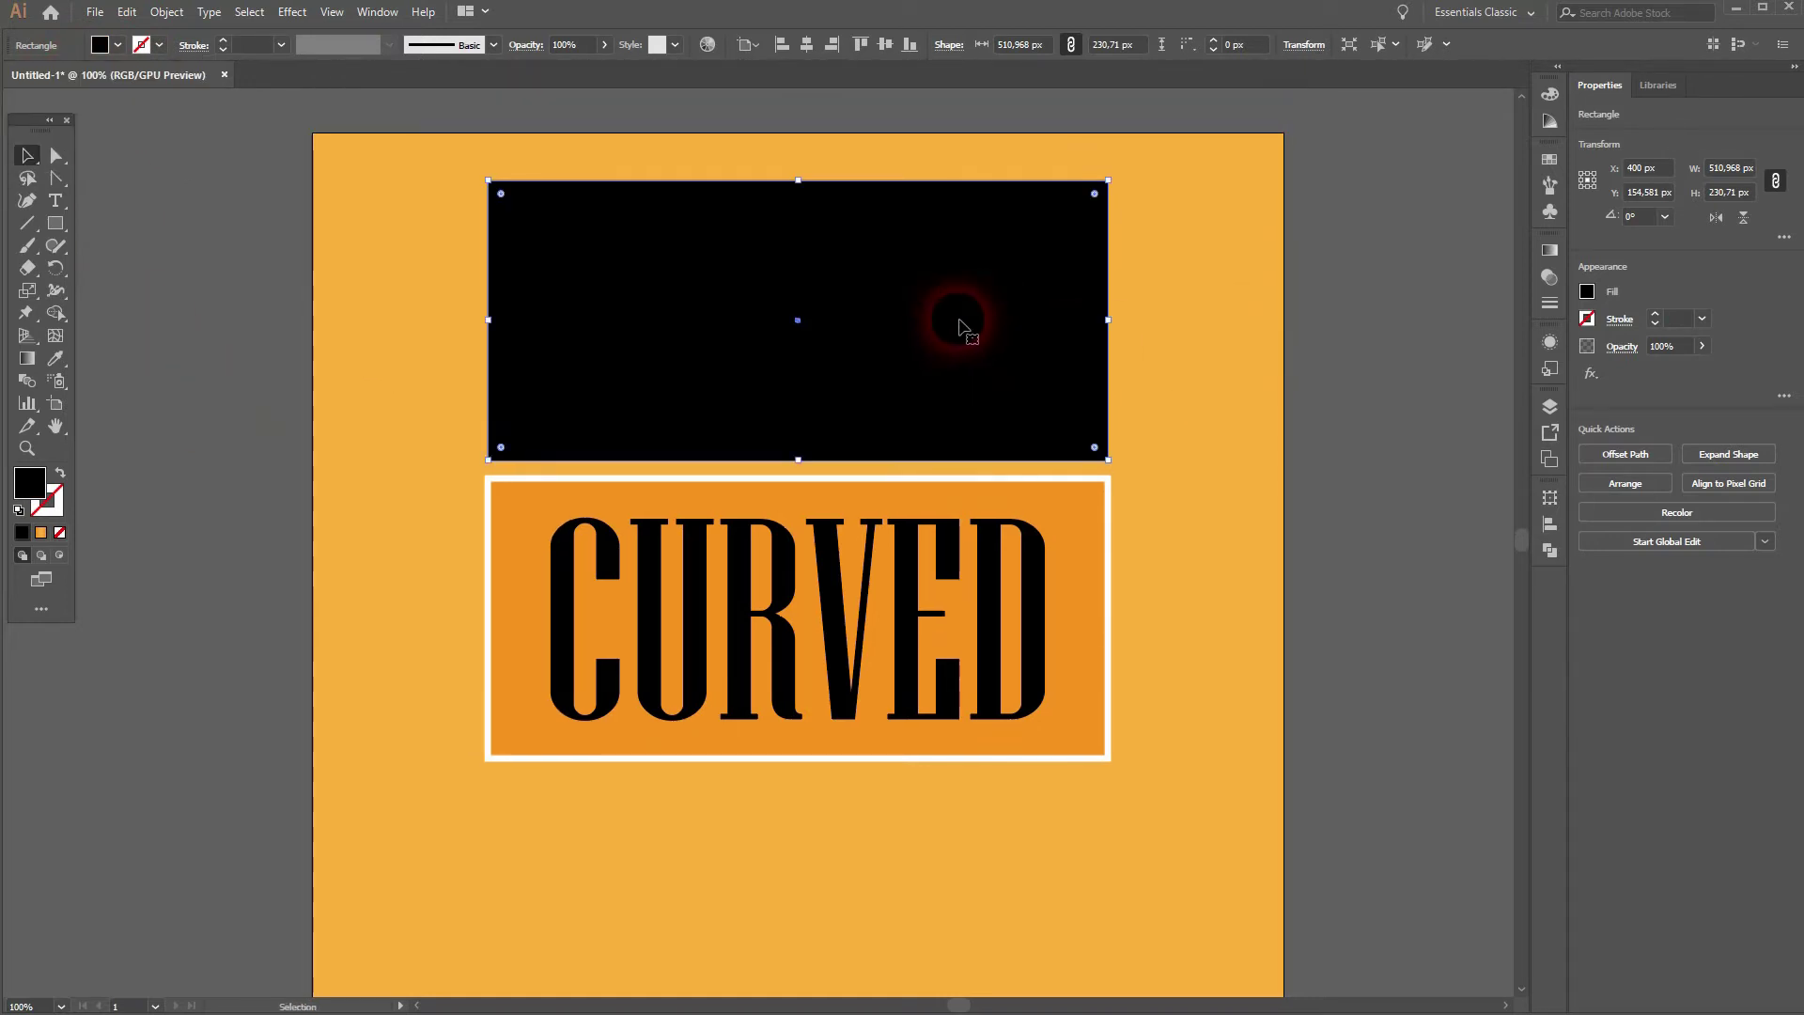
# Step: Apply Effect > Blur > Gaussian Blur to the black rectangle with Preview on
pyautogui.click(291, 12)
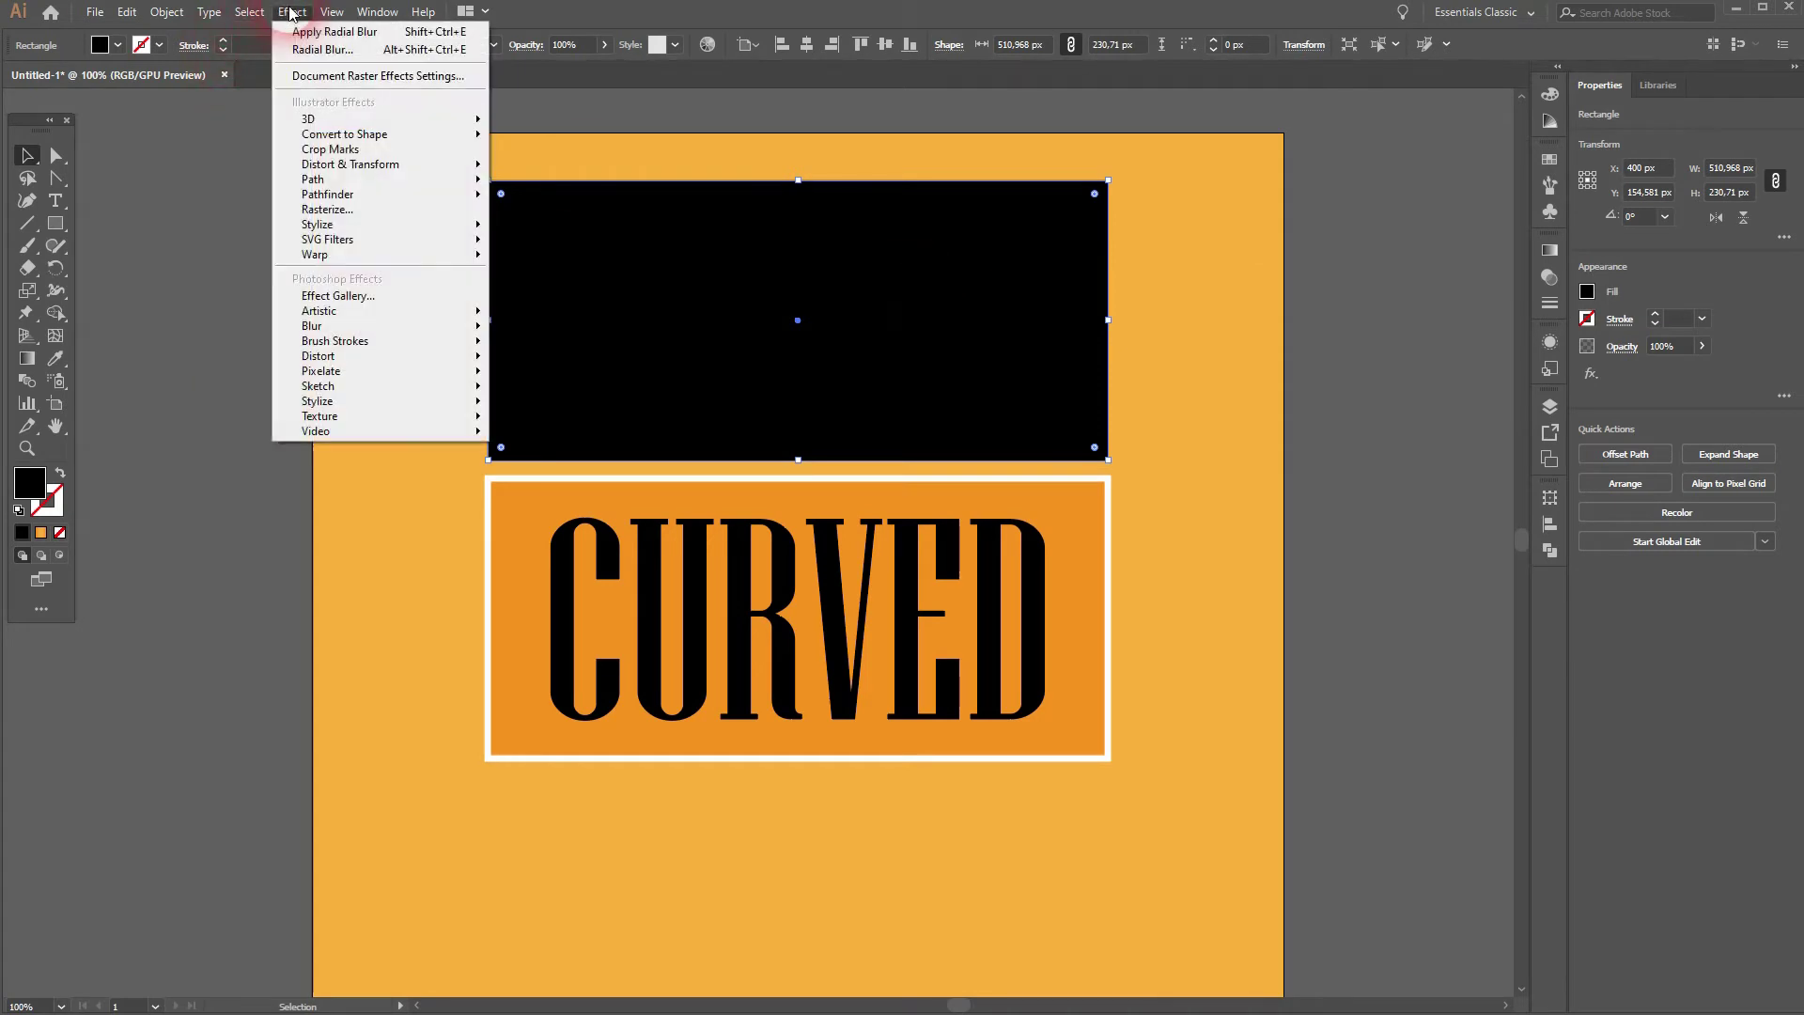
pyautogui.moveTo(470, 325)
pyautogui.click(564, 325)
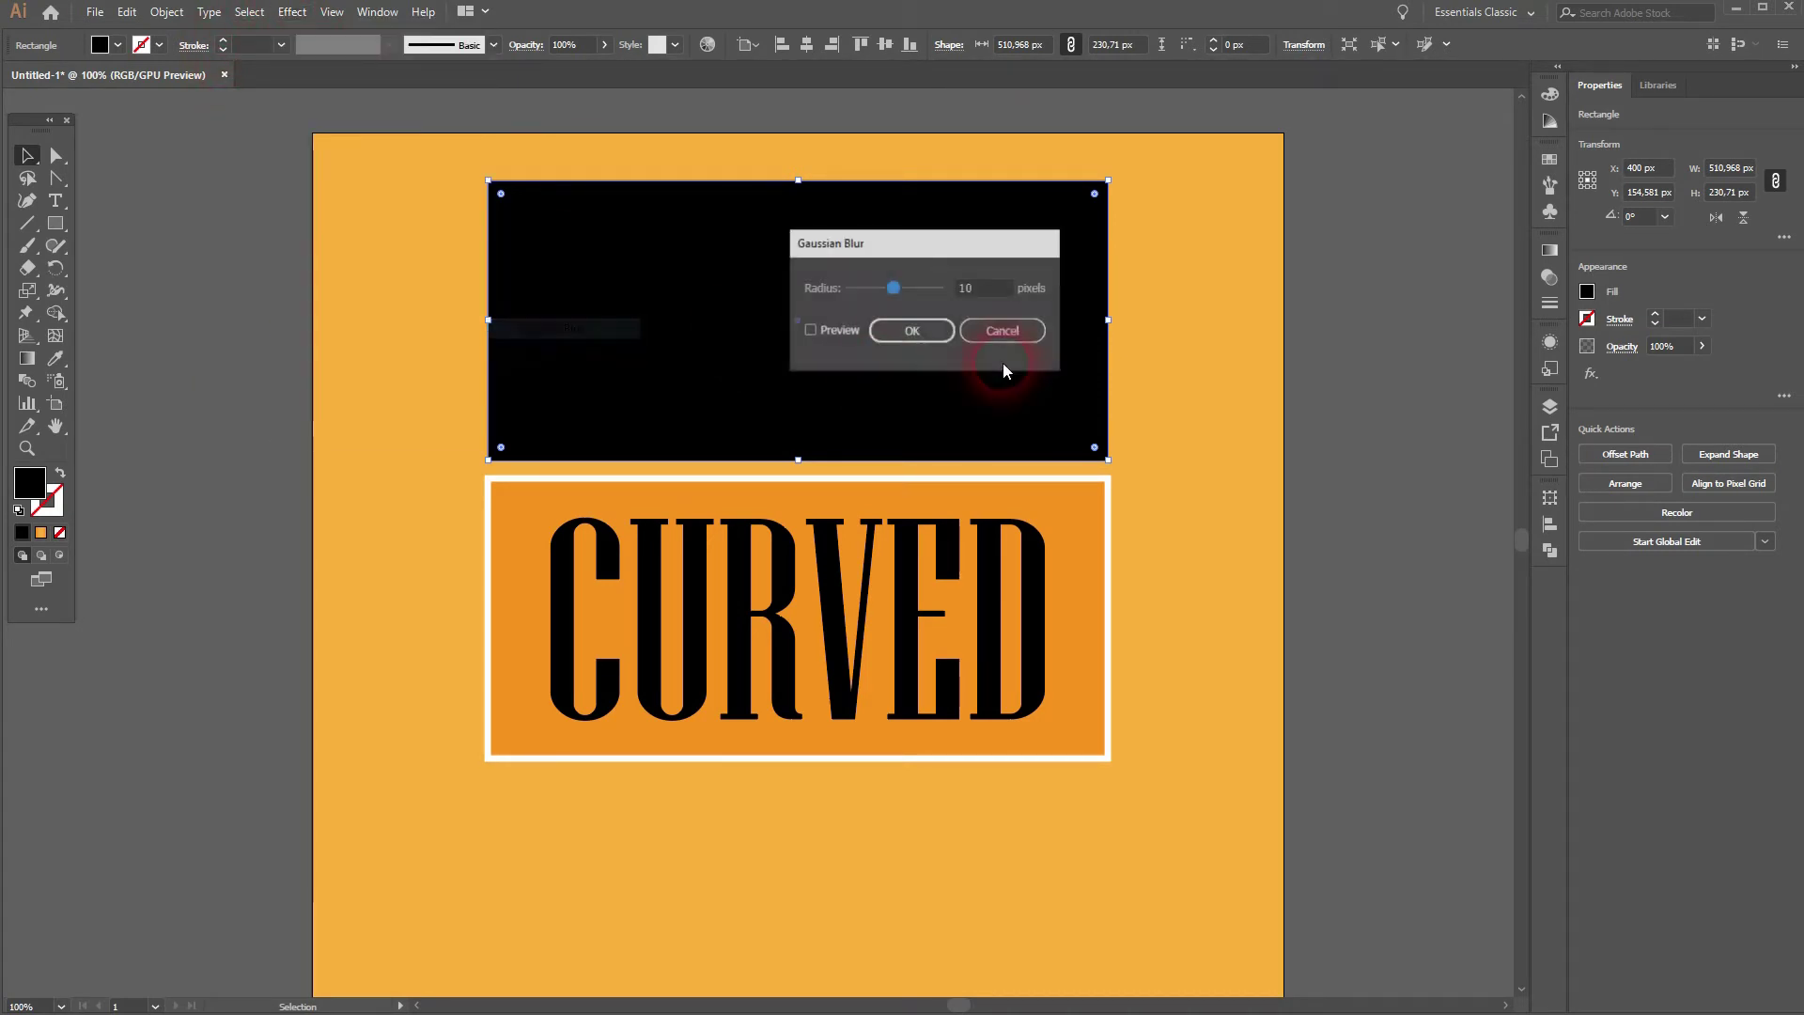
pyautogui.click(835, 331)
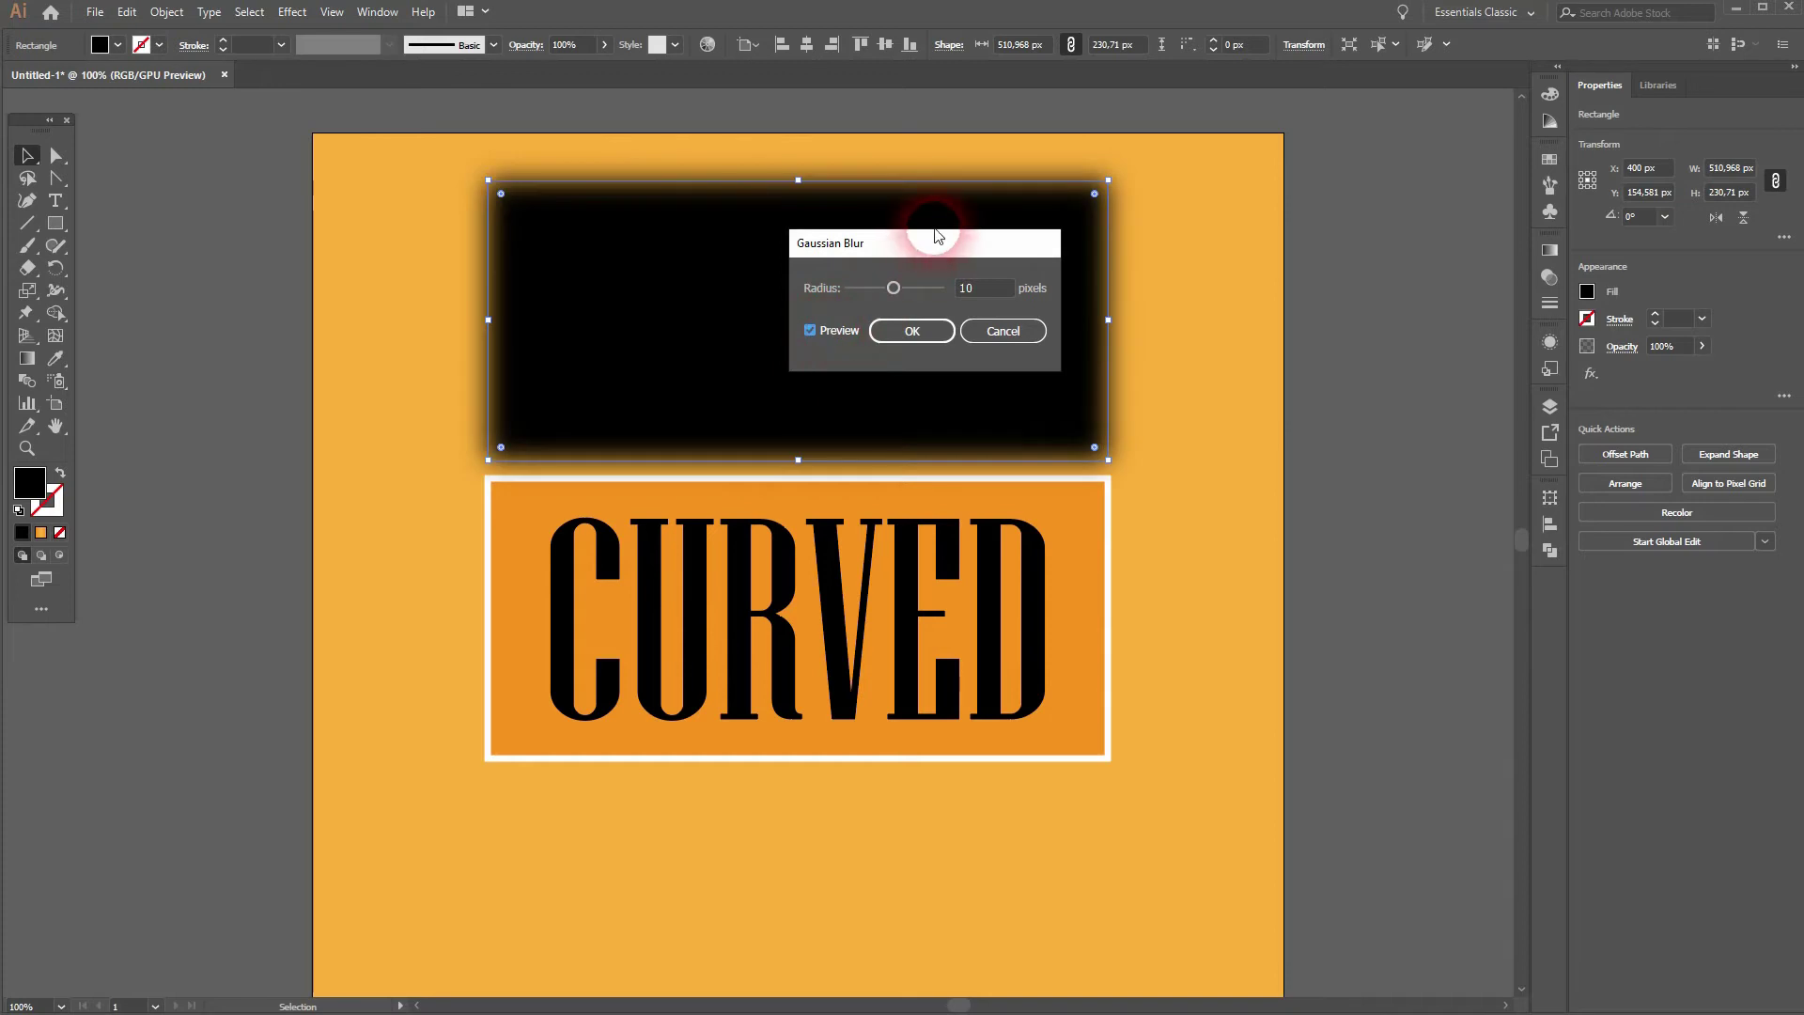
pyautogui.moveTo(926, 240); pyautogui.dragTo(1318, 277)
# Step: Try blur radii of 30 and 15, then confirm the Gaussian Blur at 12 pixels
pyautogui.click(1280, 374)
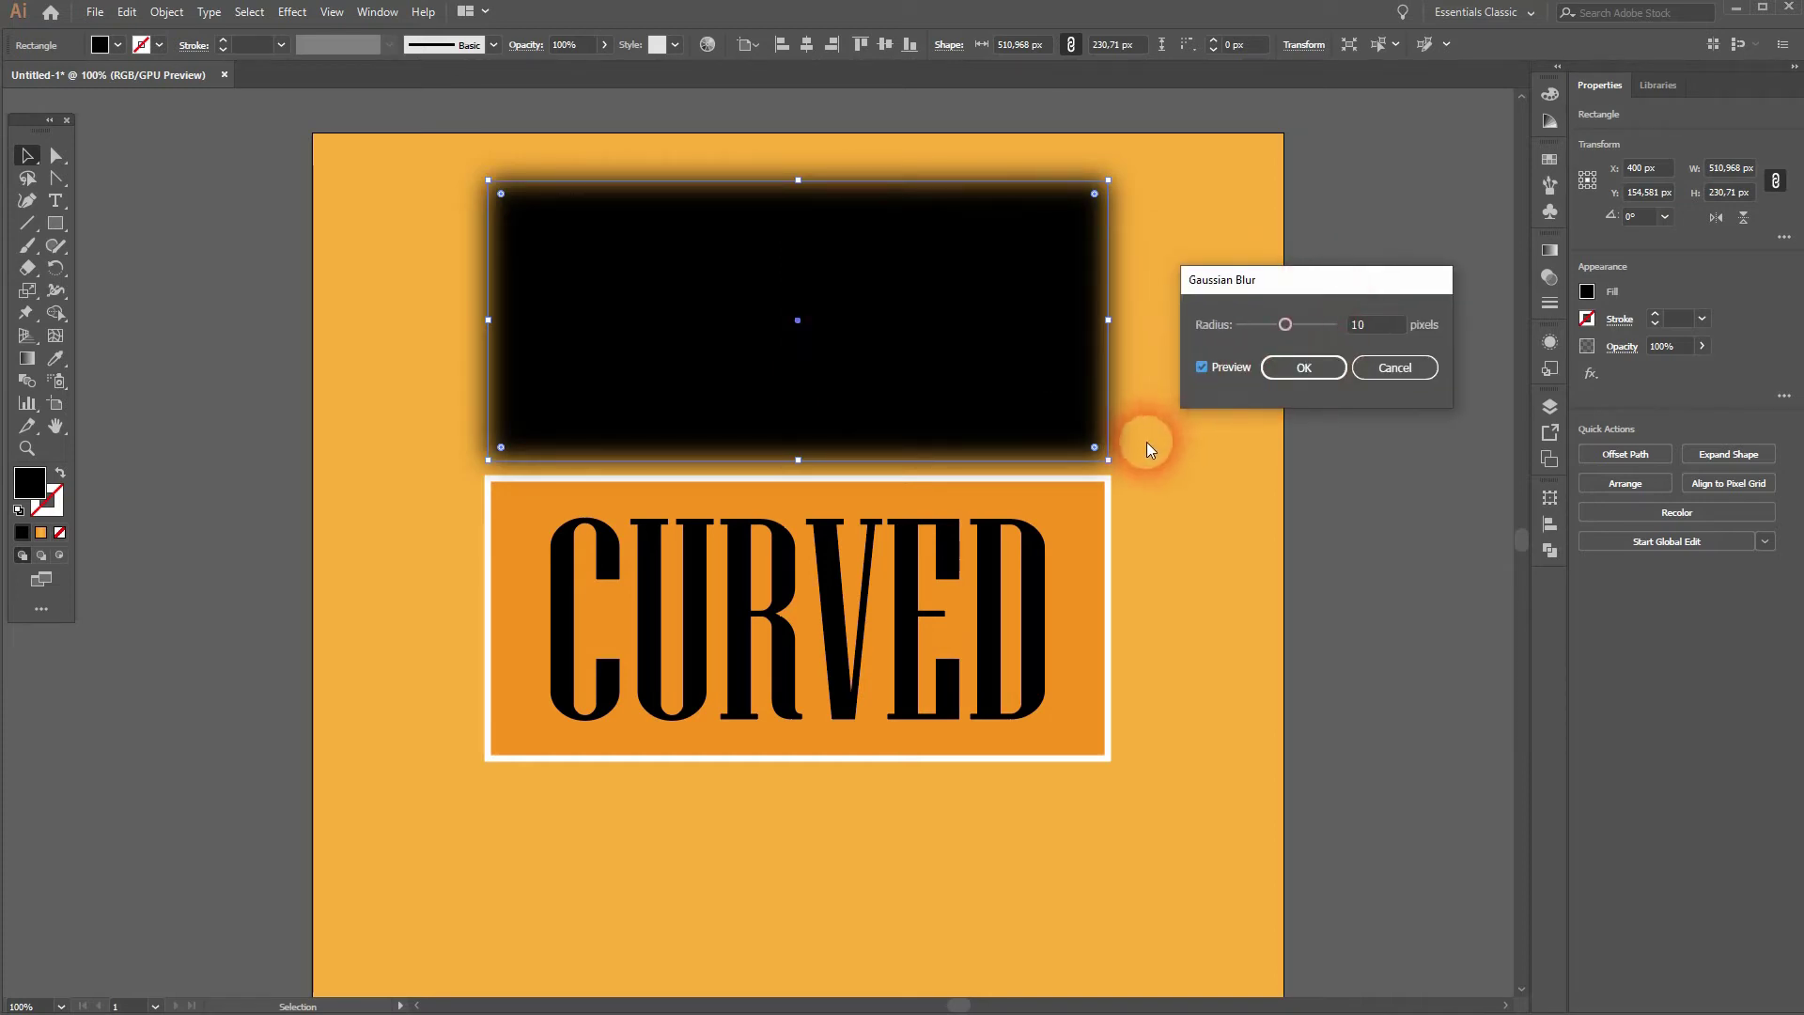
pyautogui.click(1374, 324)
pyautogui.click(1304, 366)
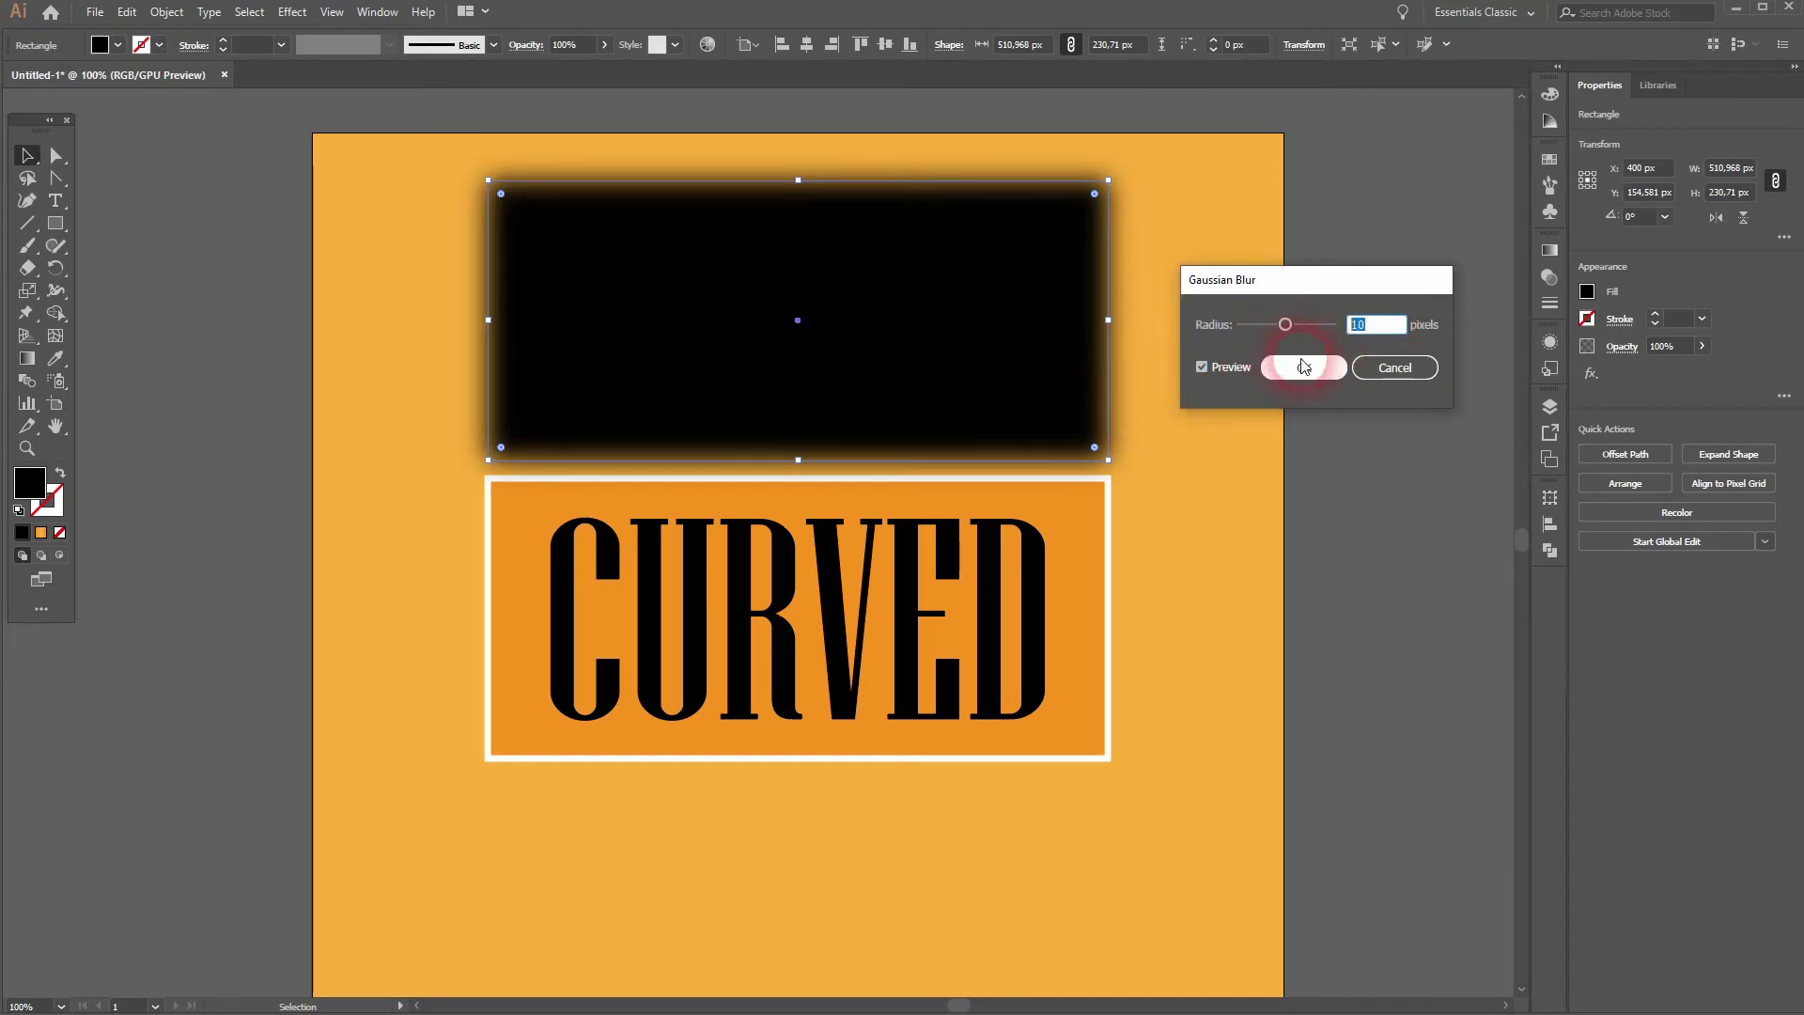
pyautogui.write('30')
pyautogui.click(1311, 291)
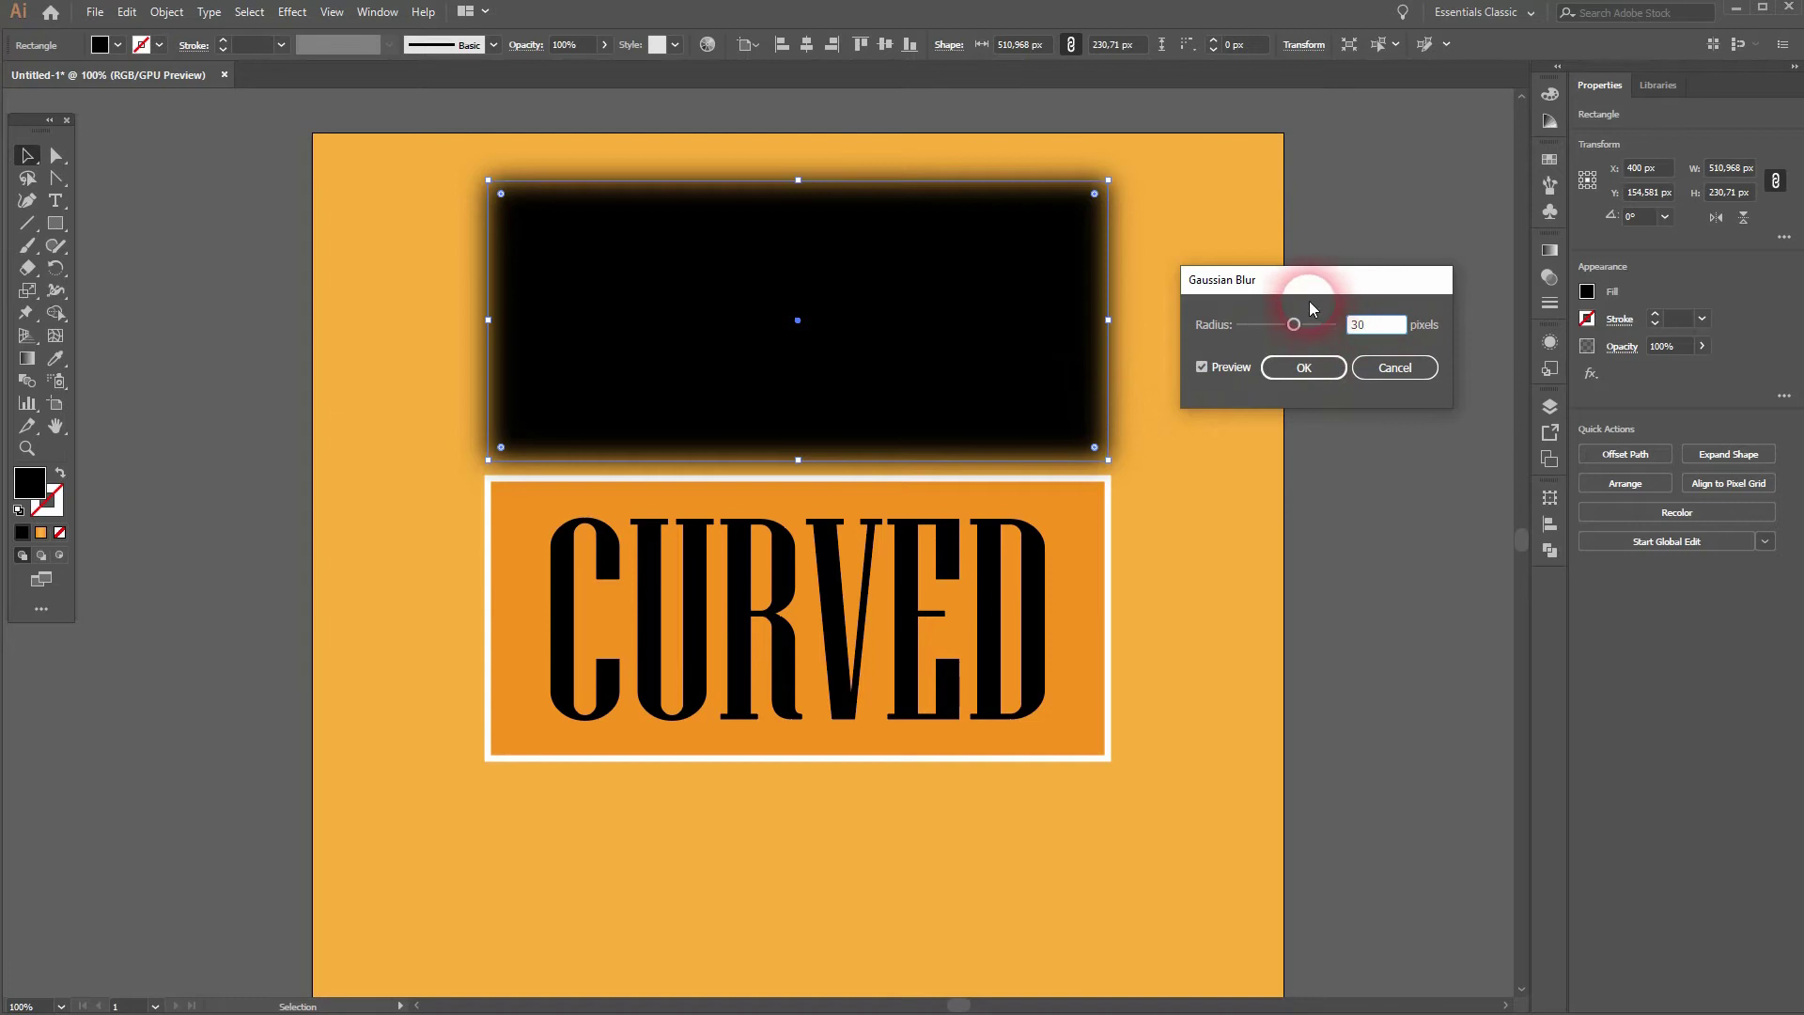
pyautogui.click(1207, 366)
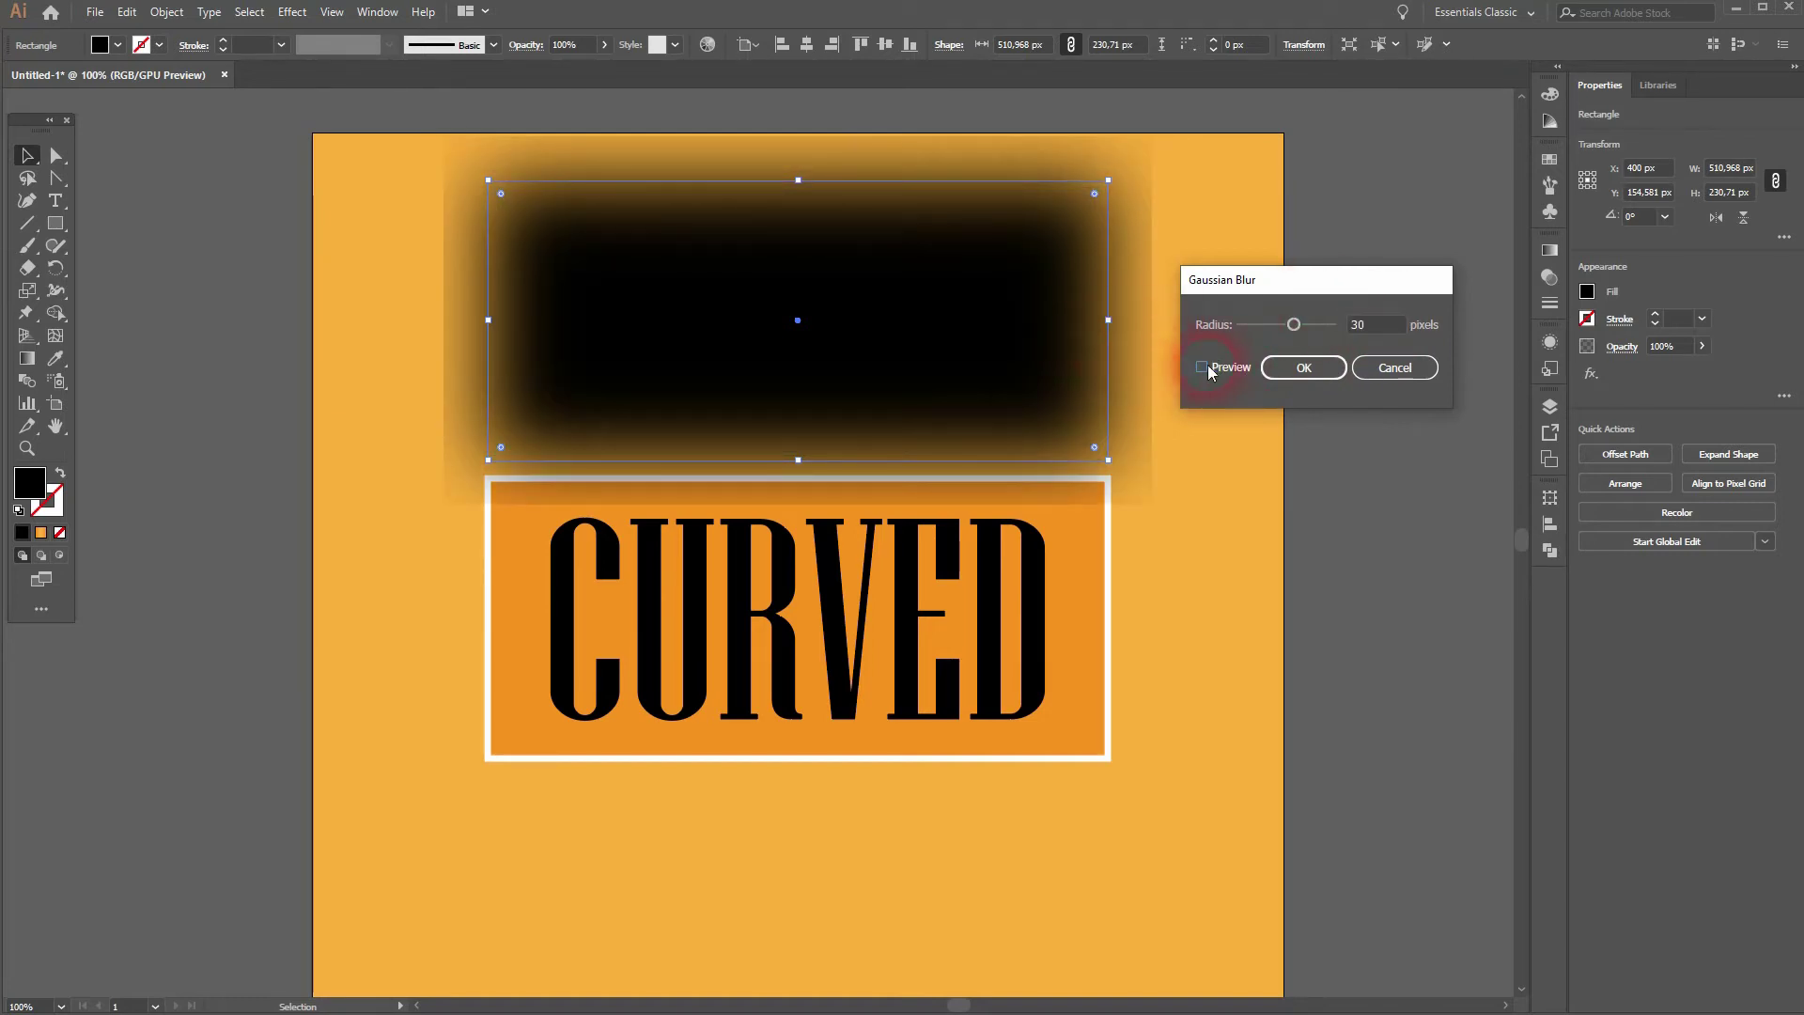
pyautogui.click(1223, 364)
pyautogui.click(1374, 325)
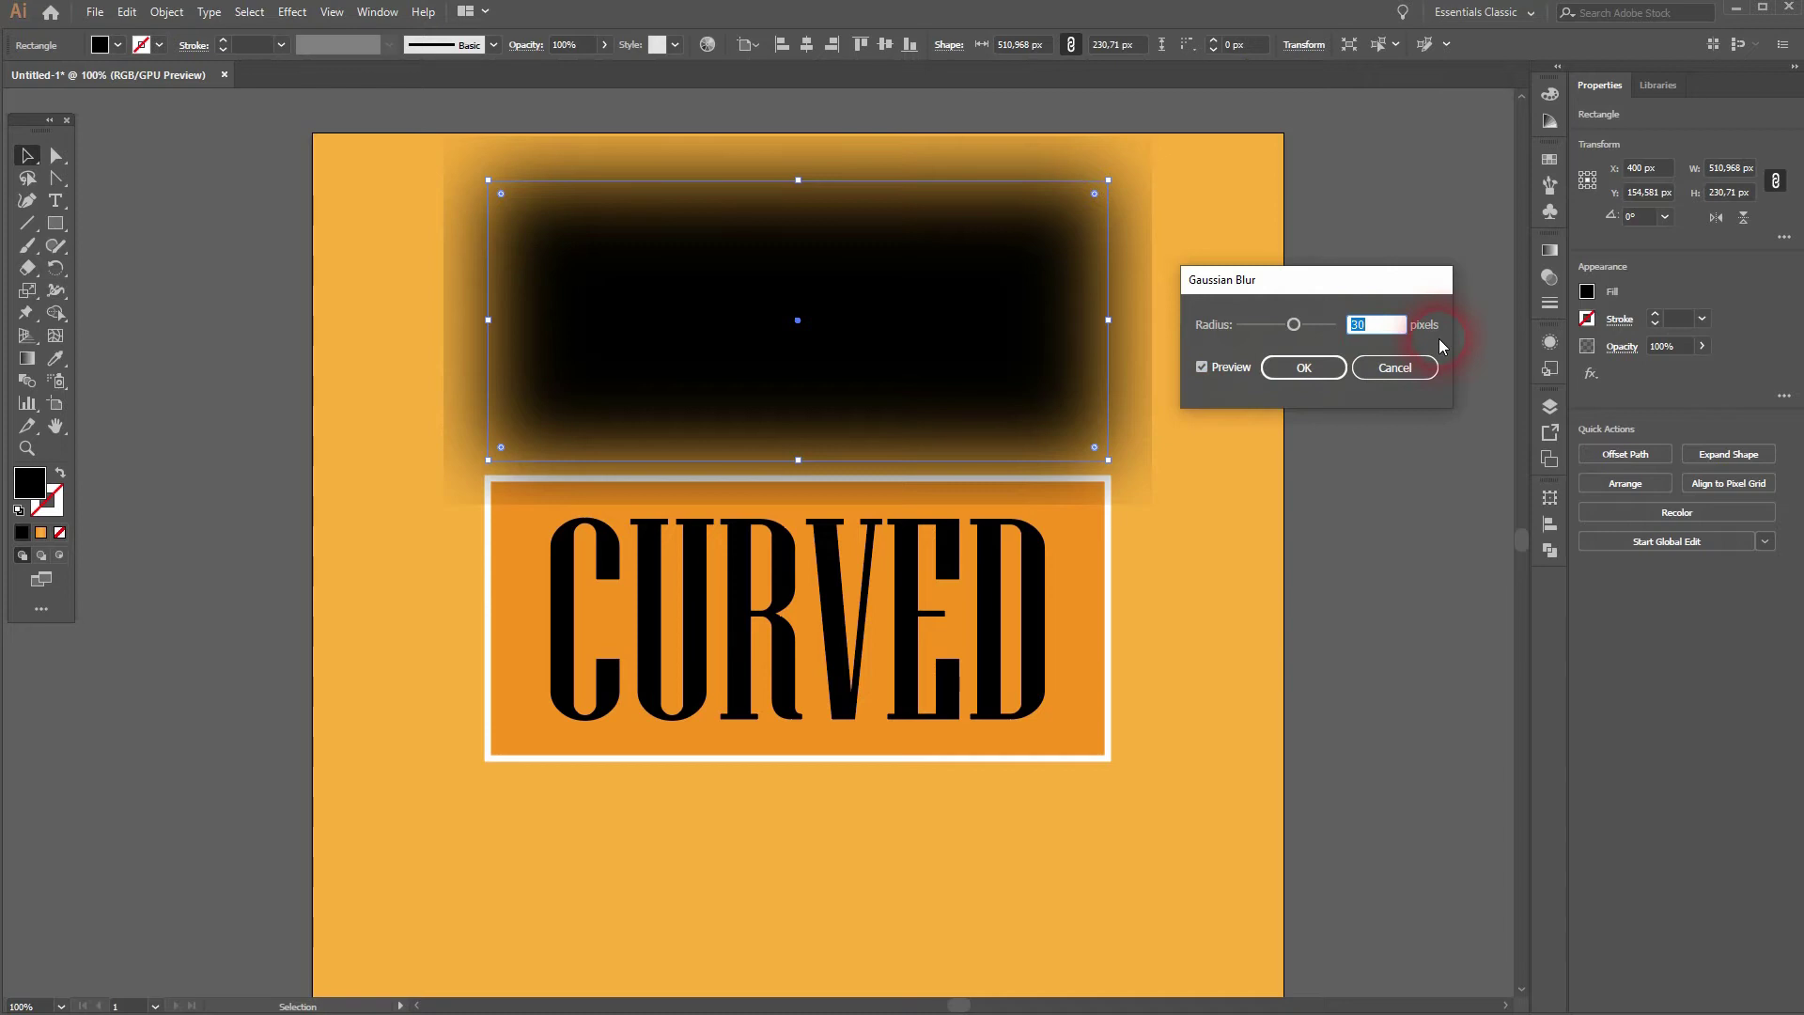
pyautogui.write('15')
pyautogui.click(1215, 372)
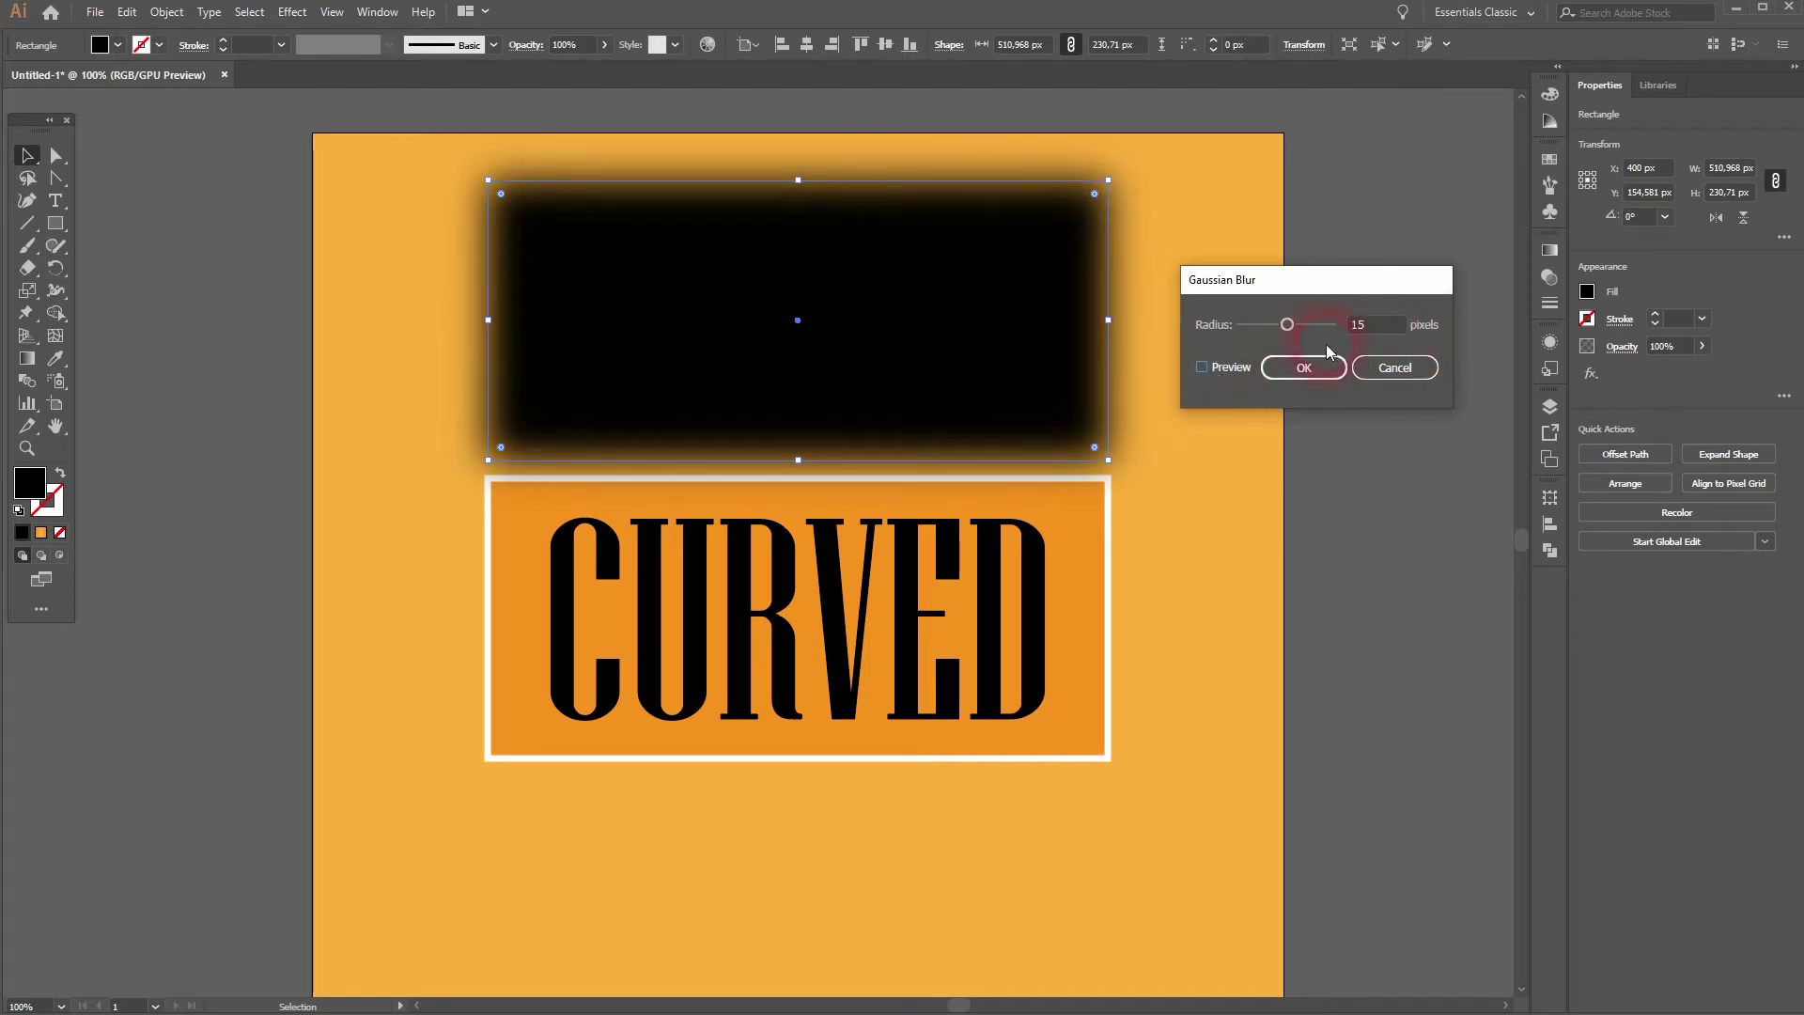
pyautogui.press('Down')
pyautogui.click(1306, 367)
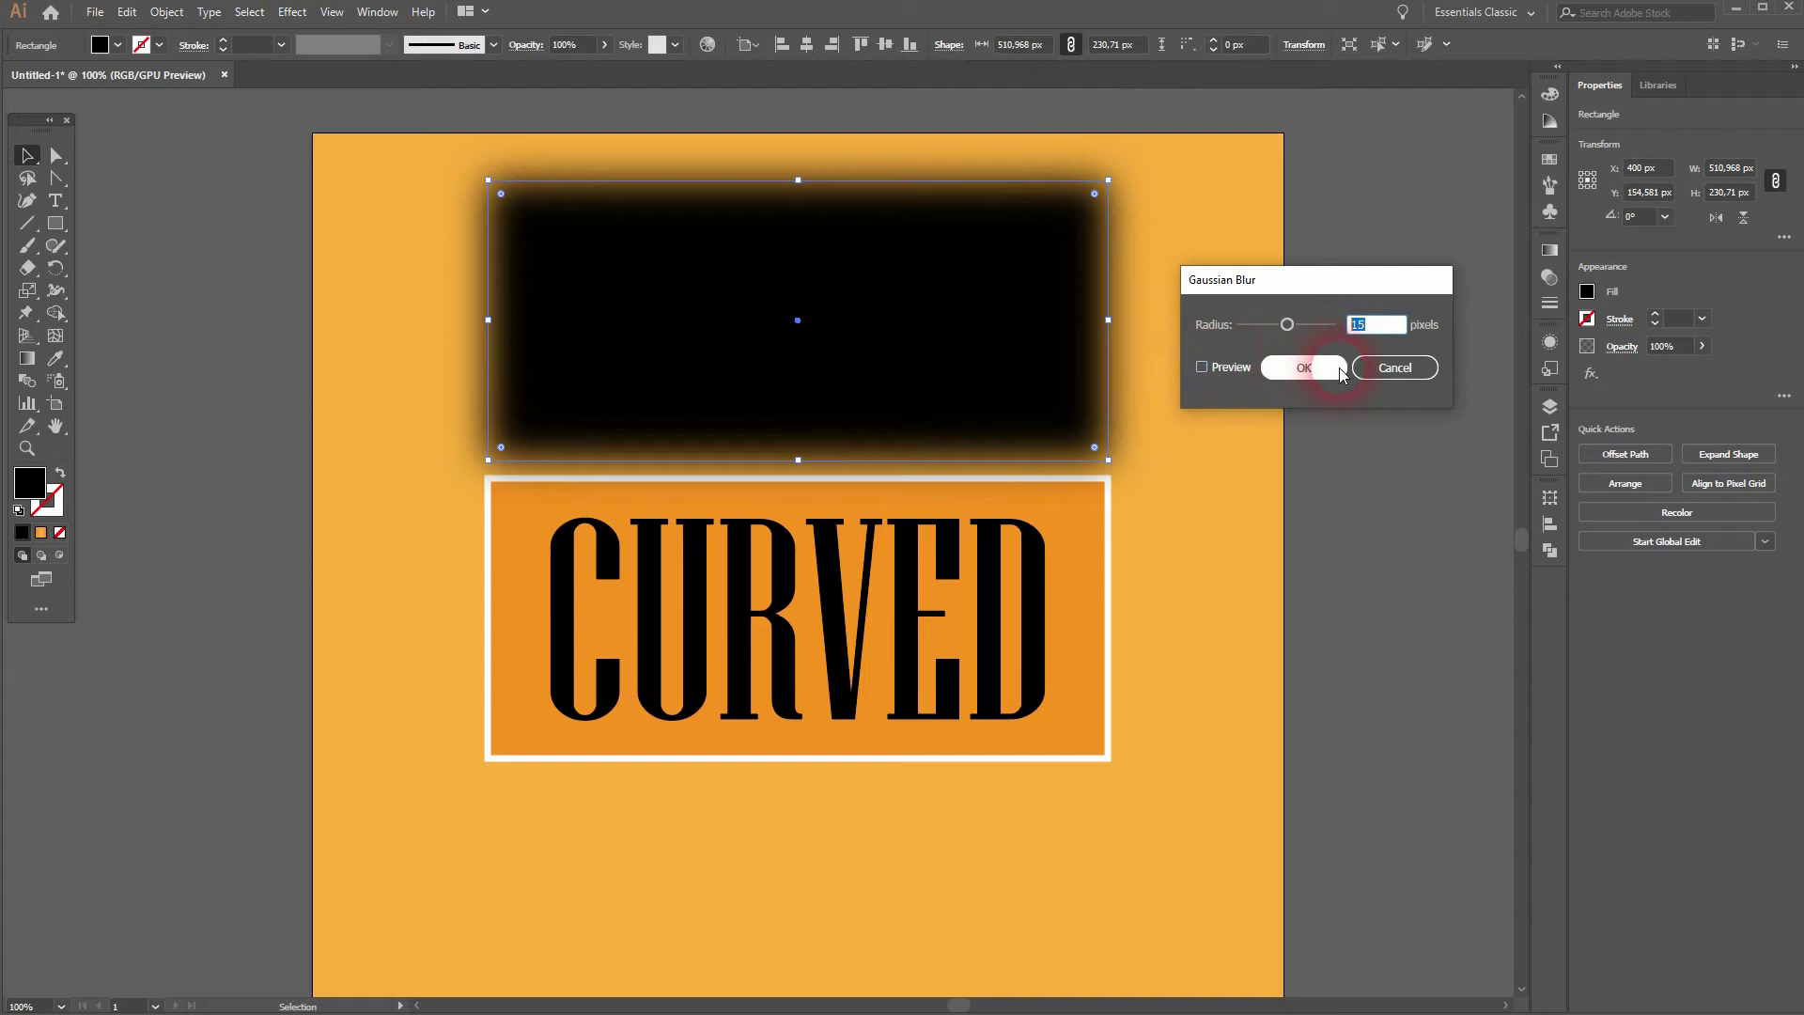
pyautogui.click(1259, 384)
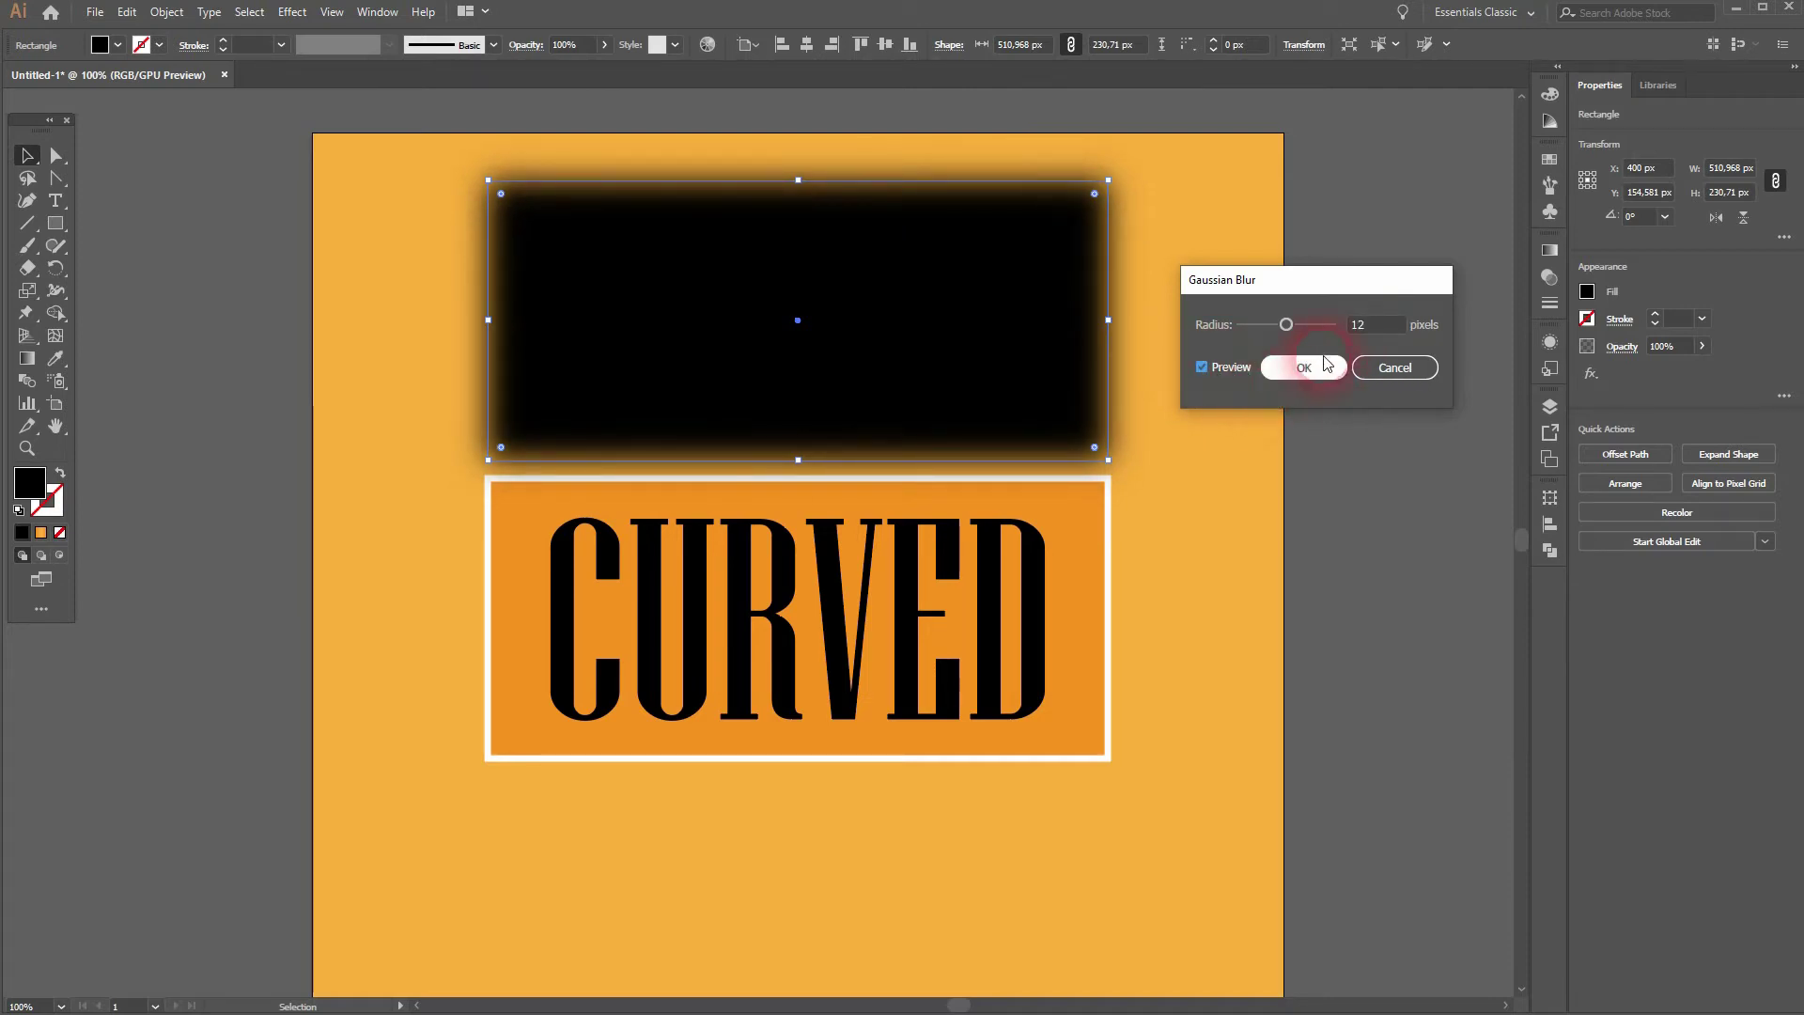
pyautogui.click(1165, 362)
# Step: Move the blurred rectangle onto the panel, stack it just behind, and nudge it down
pyautogui.click(928, 343)
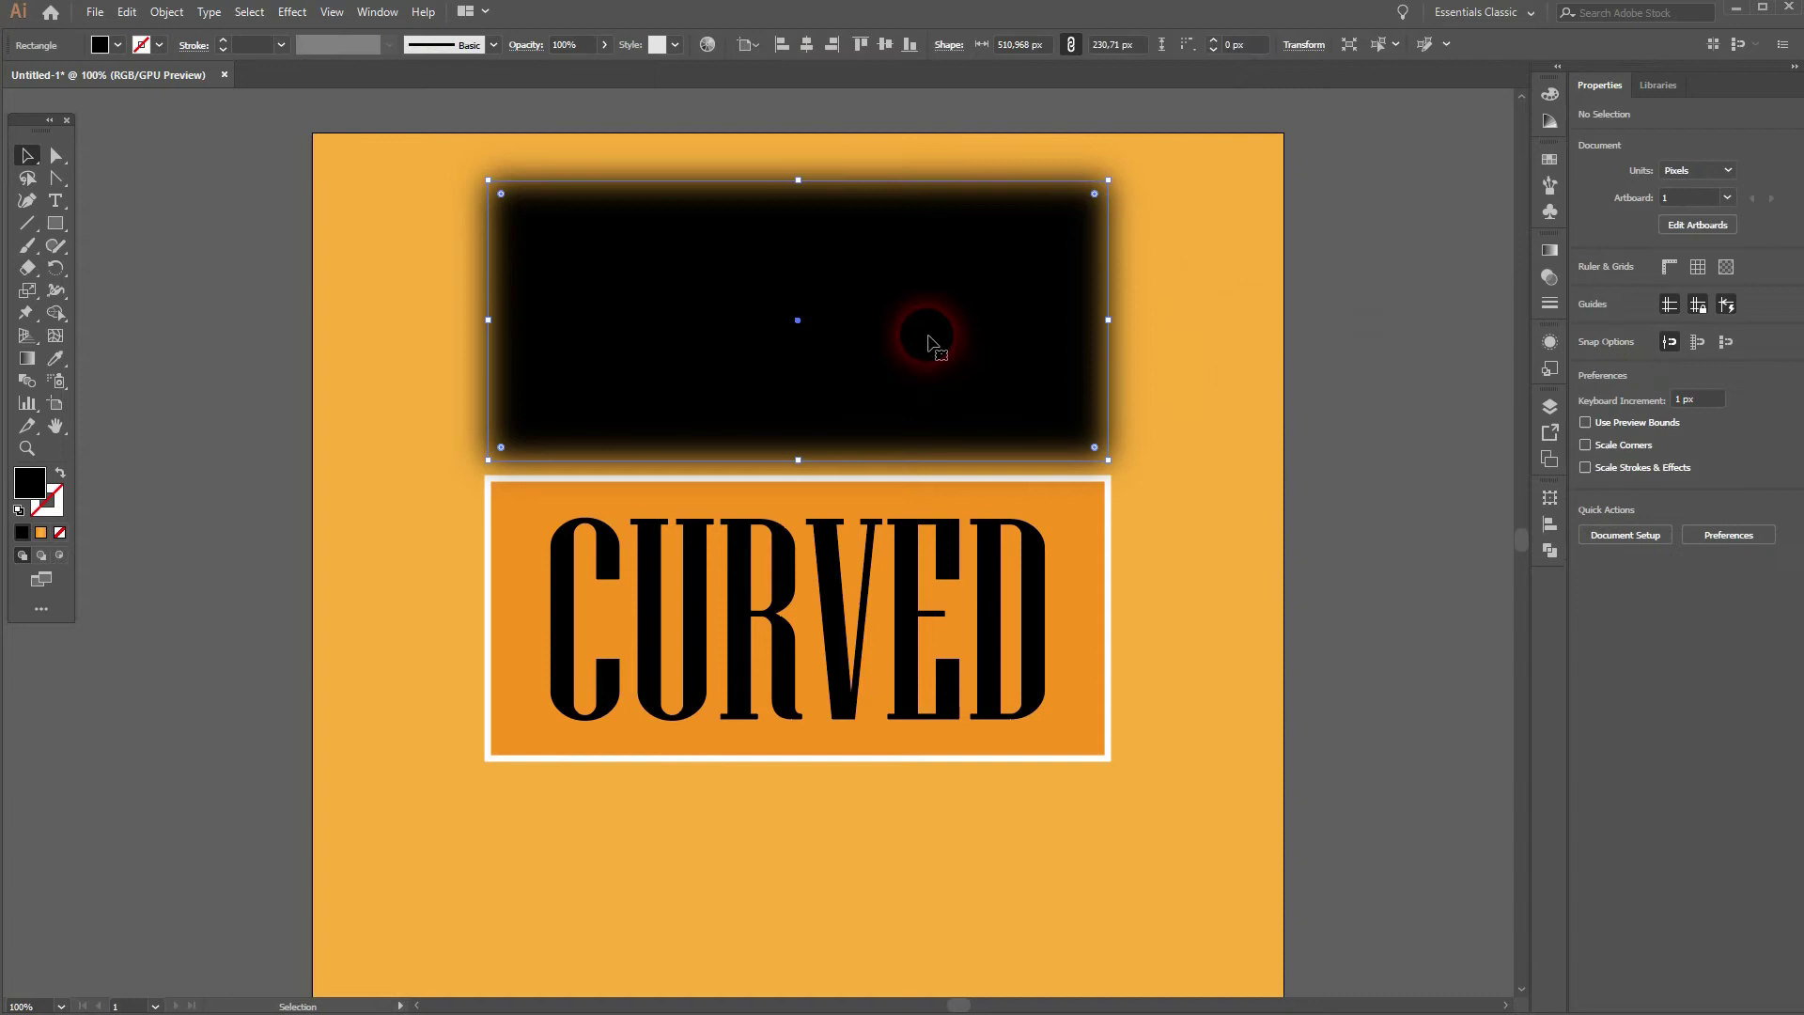
pyautogui.moveTo(911, 299); pyautogui.dragTo(924, 590)
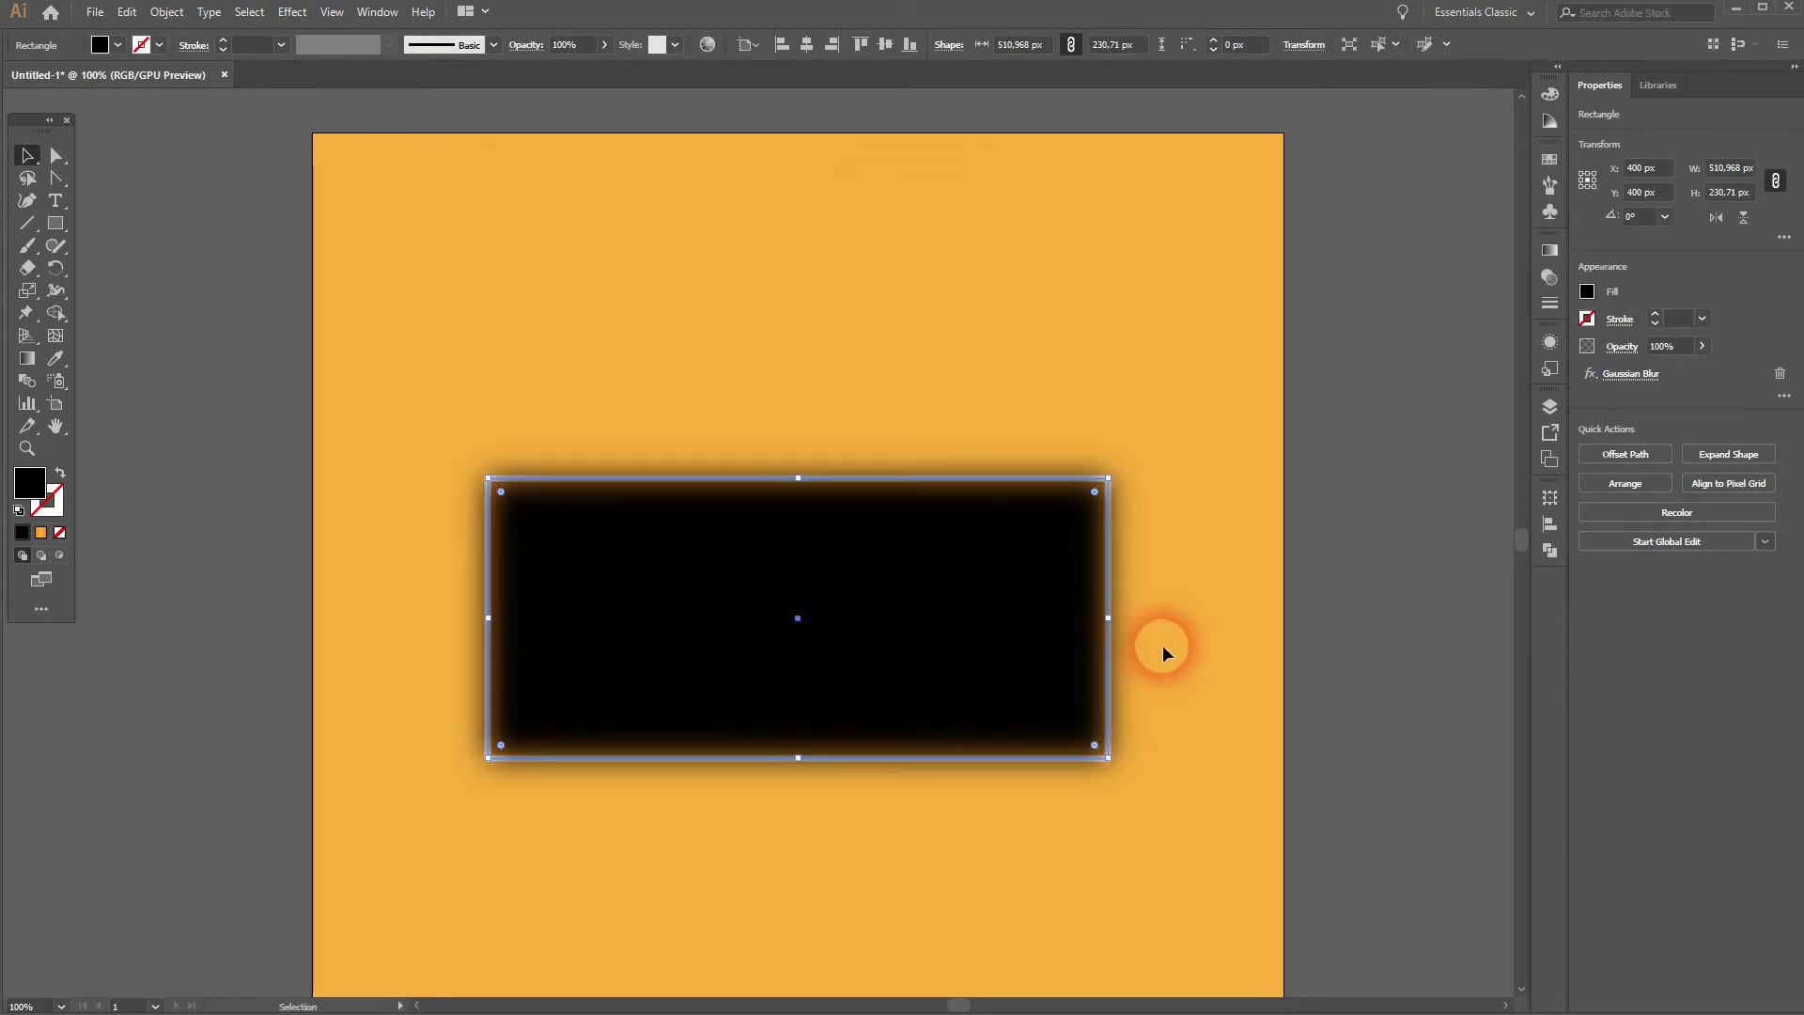
pyautogui.rightClick(1035, 529)
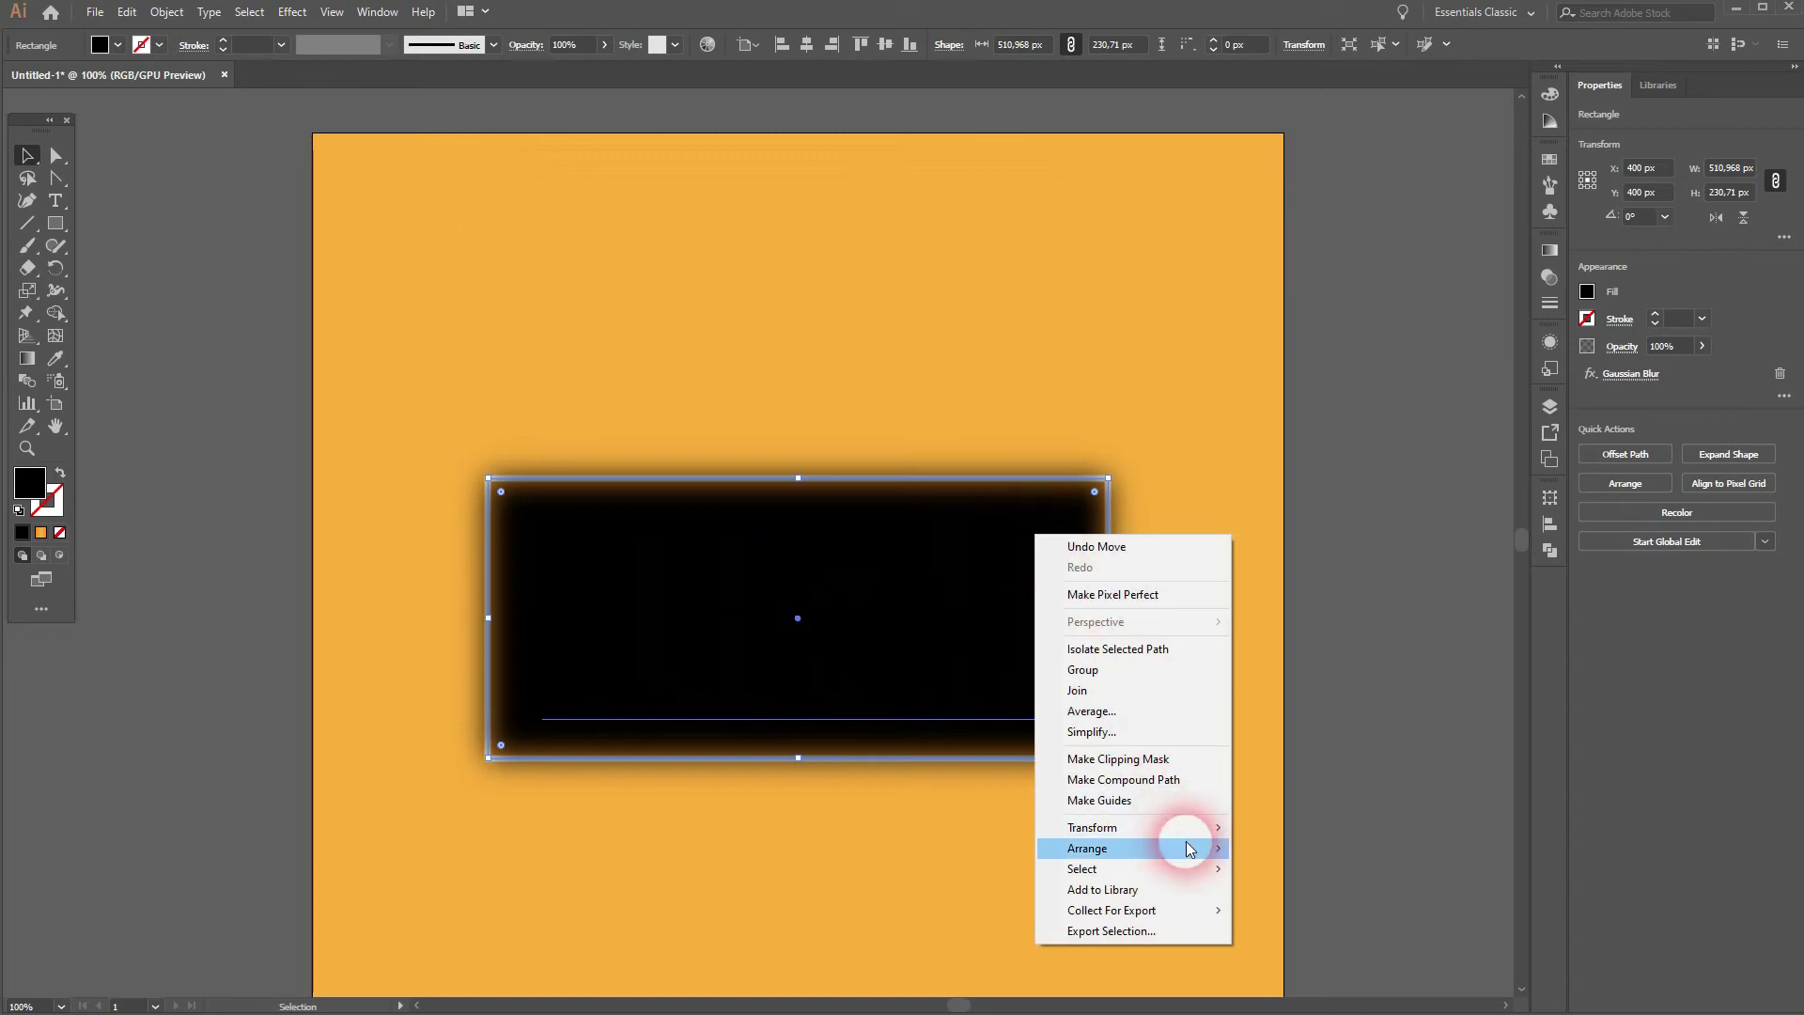
pyautogui.moveTo(1197, 848)
pyautogui.click(1341, 911)
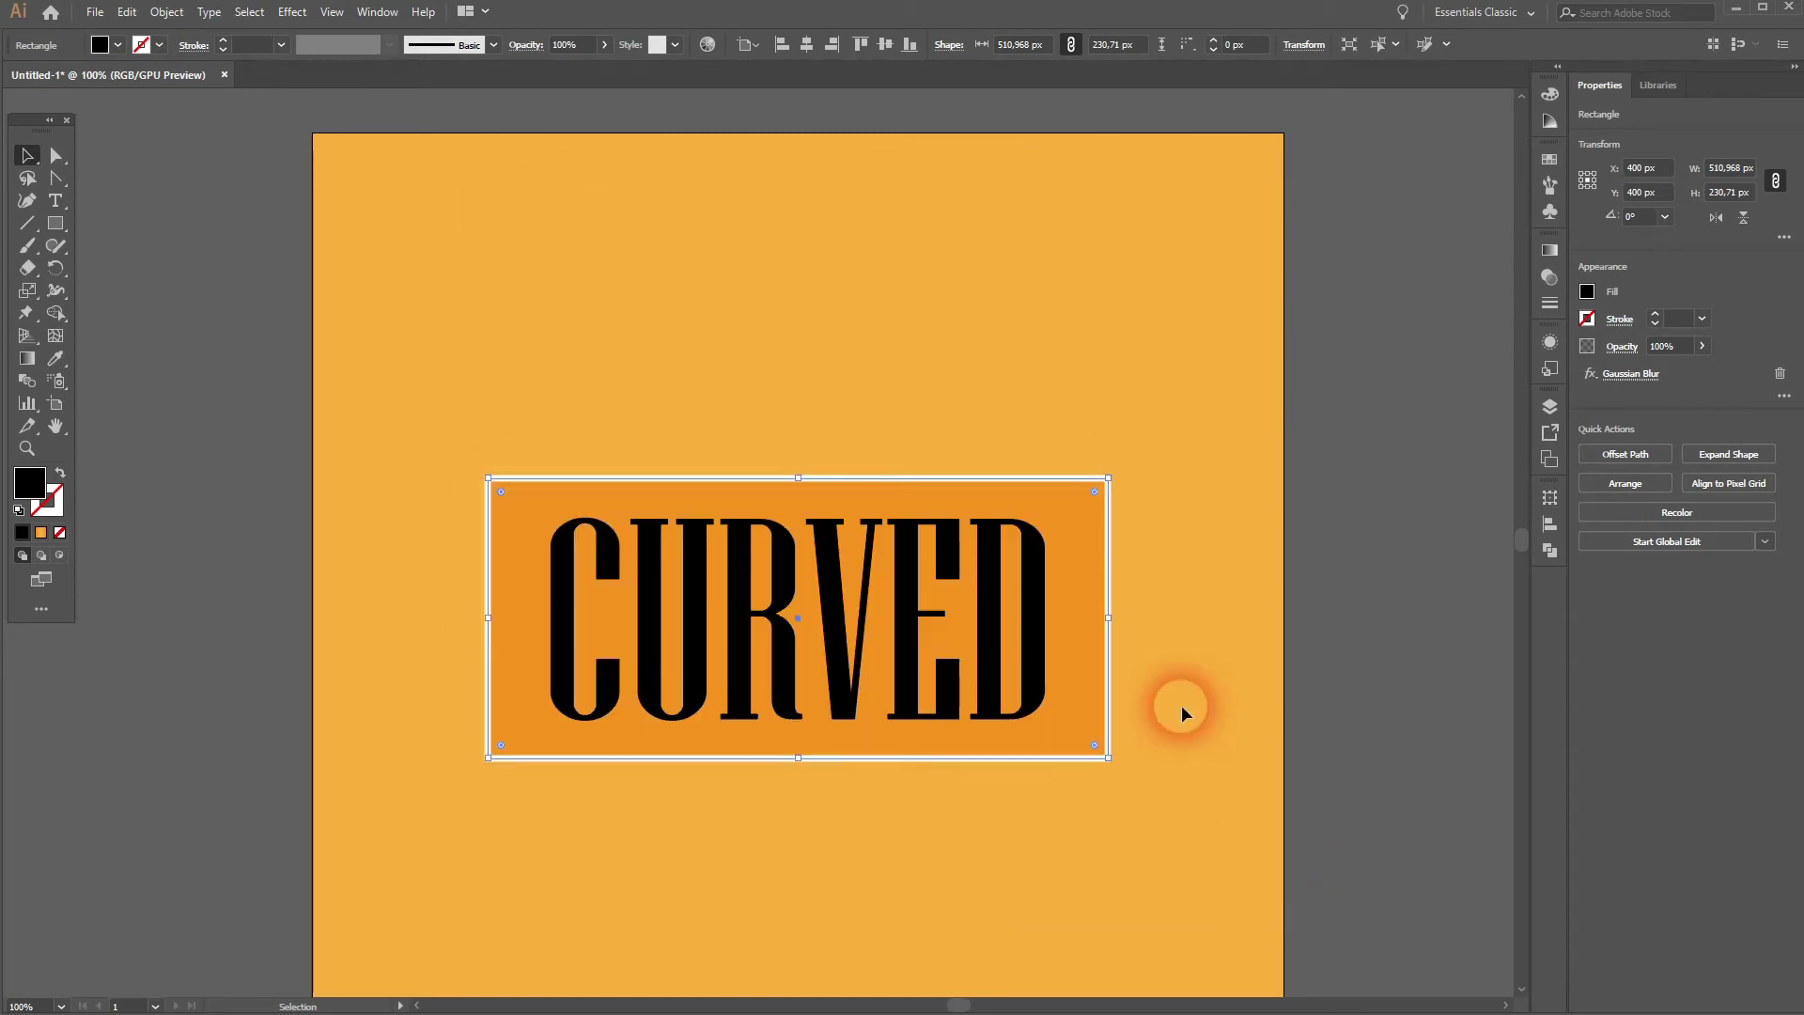
pyautogui.rightClick(1109, 696)
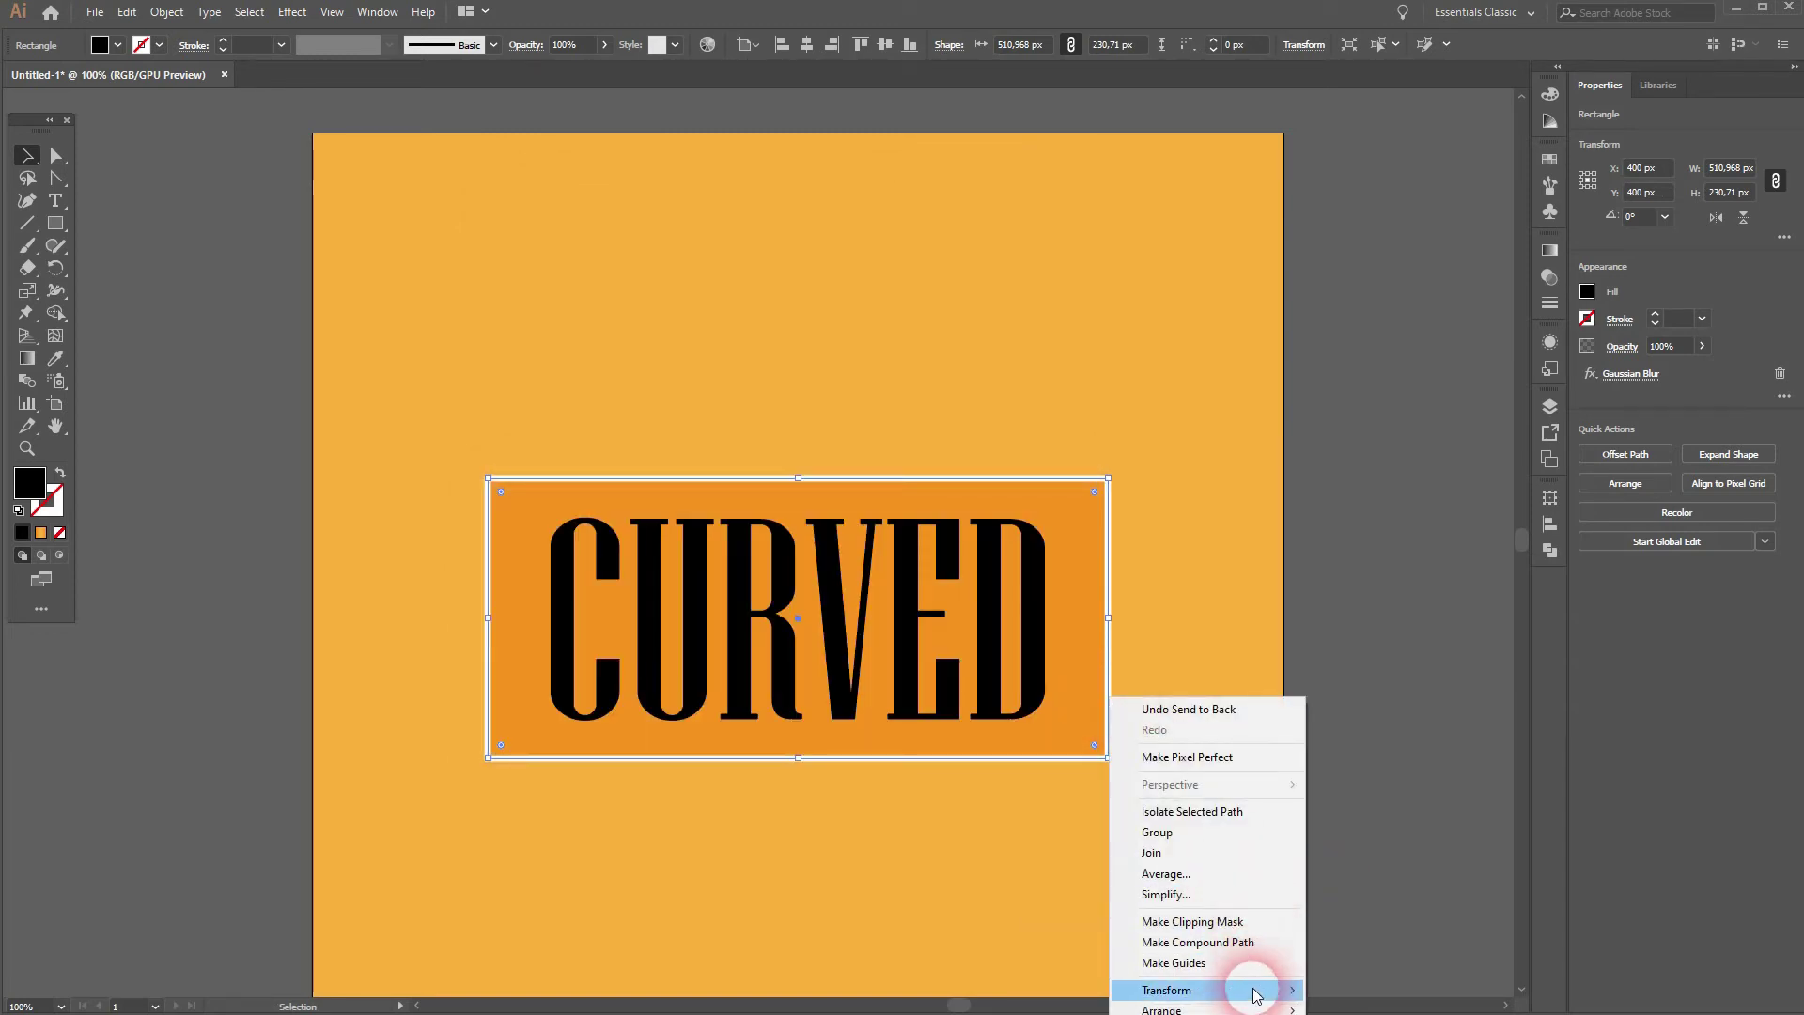
pyautogui.moveTo(1269, 1009)
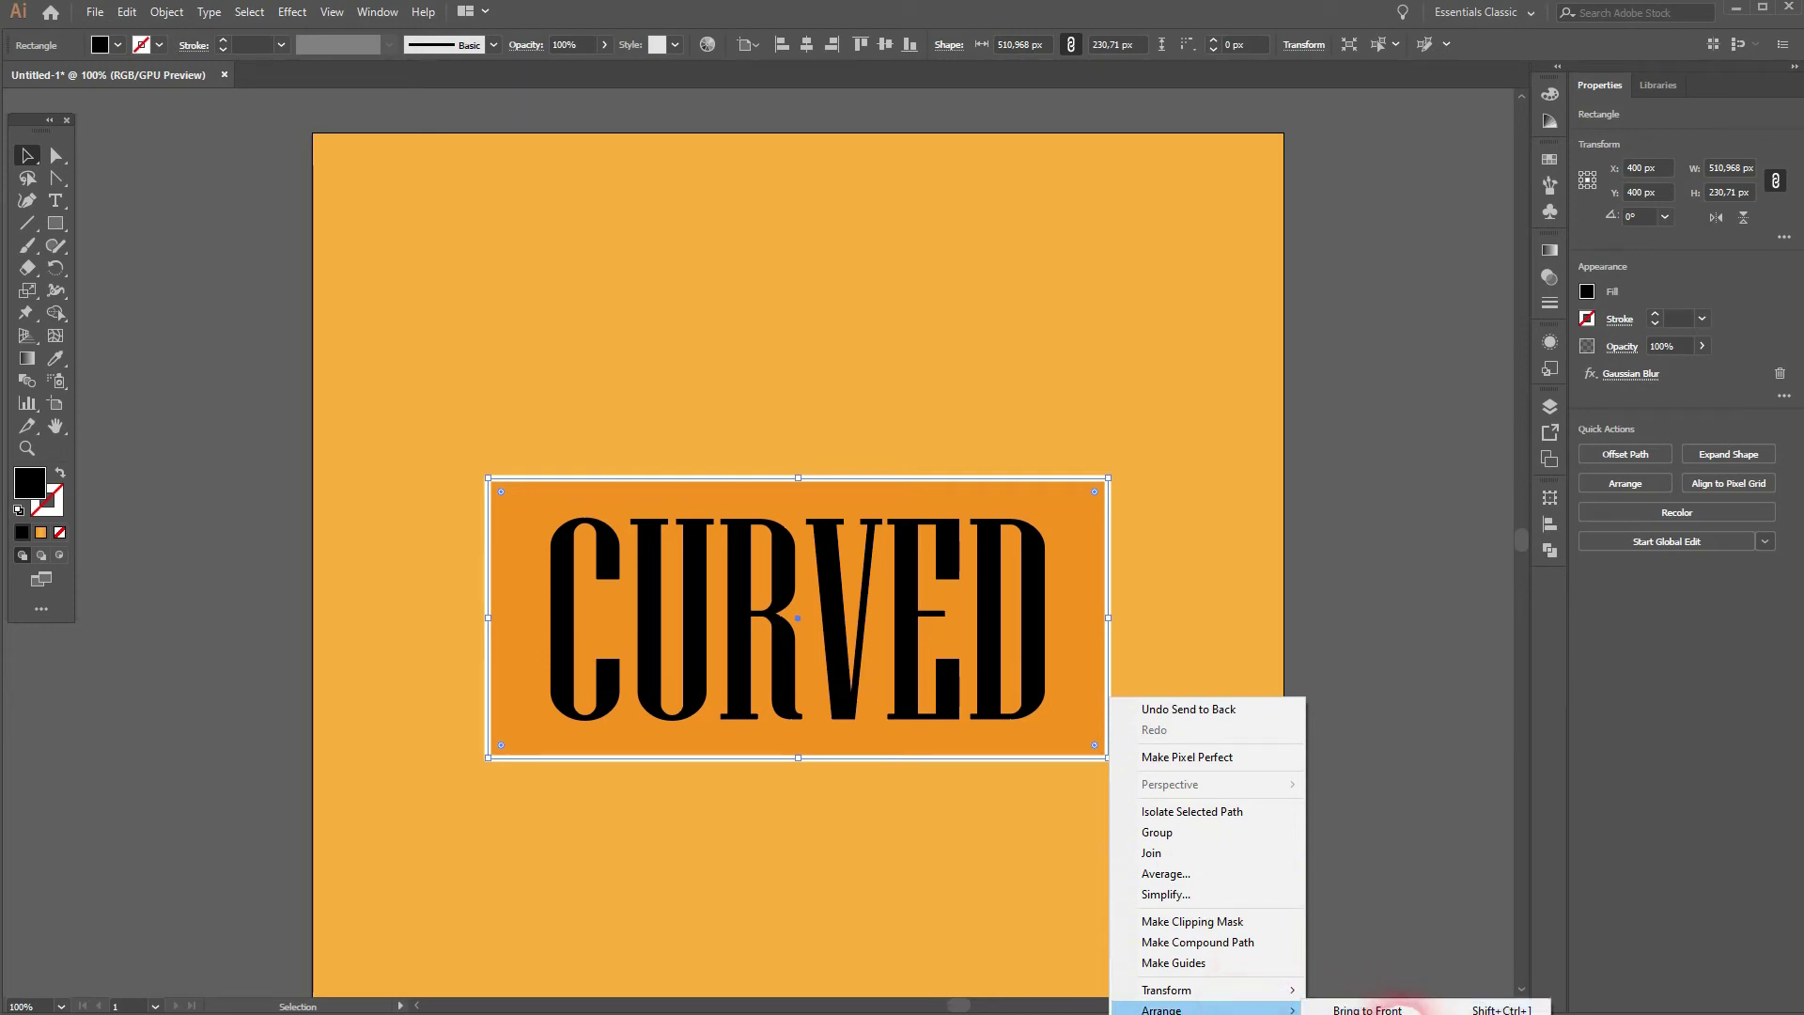
pyautogui.click(1373, 1010)
pyautogui.press('Down')
pyautogui.press('Down')
pyautogui.press('Down')
pyautogui.press('Down')
pyautogui.press('Down')
pyautogui.press('Down')
pyautogui.press('Down')
pyautogui.press('Down')
pyautogui.press('Down')
pyautogui.press('Down')
pyautogui.press('Down')
pyautogui.press('Down')
pyautogui.press('Down')
pyautogui.press('Down')
pyautogui.press('Down')
pyautogui.press('Down')
pyautogui.press('Down')
pyautogui.press('Down')
pyautogui.press('Down')
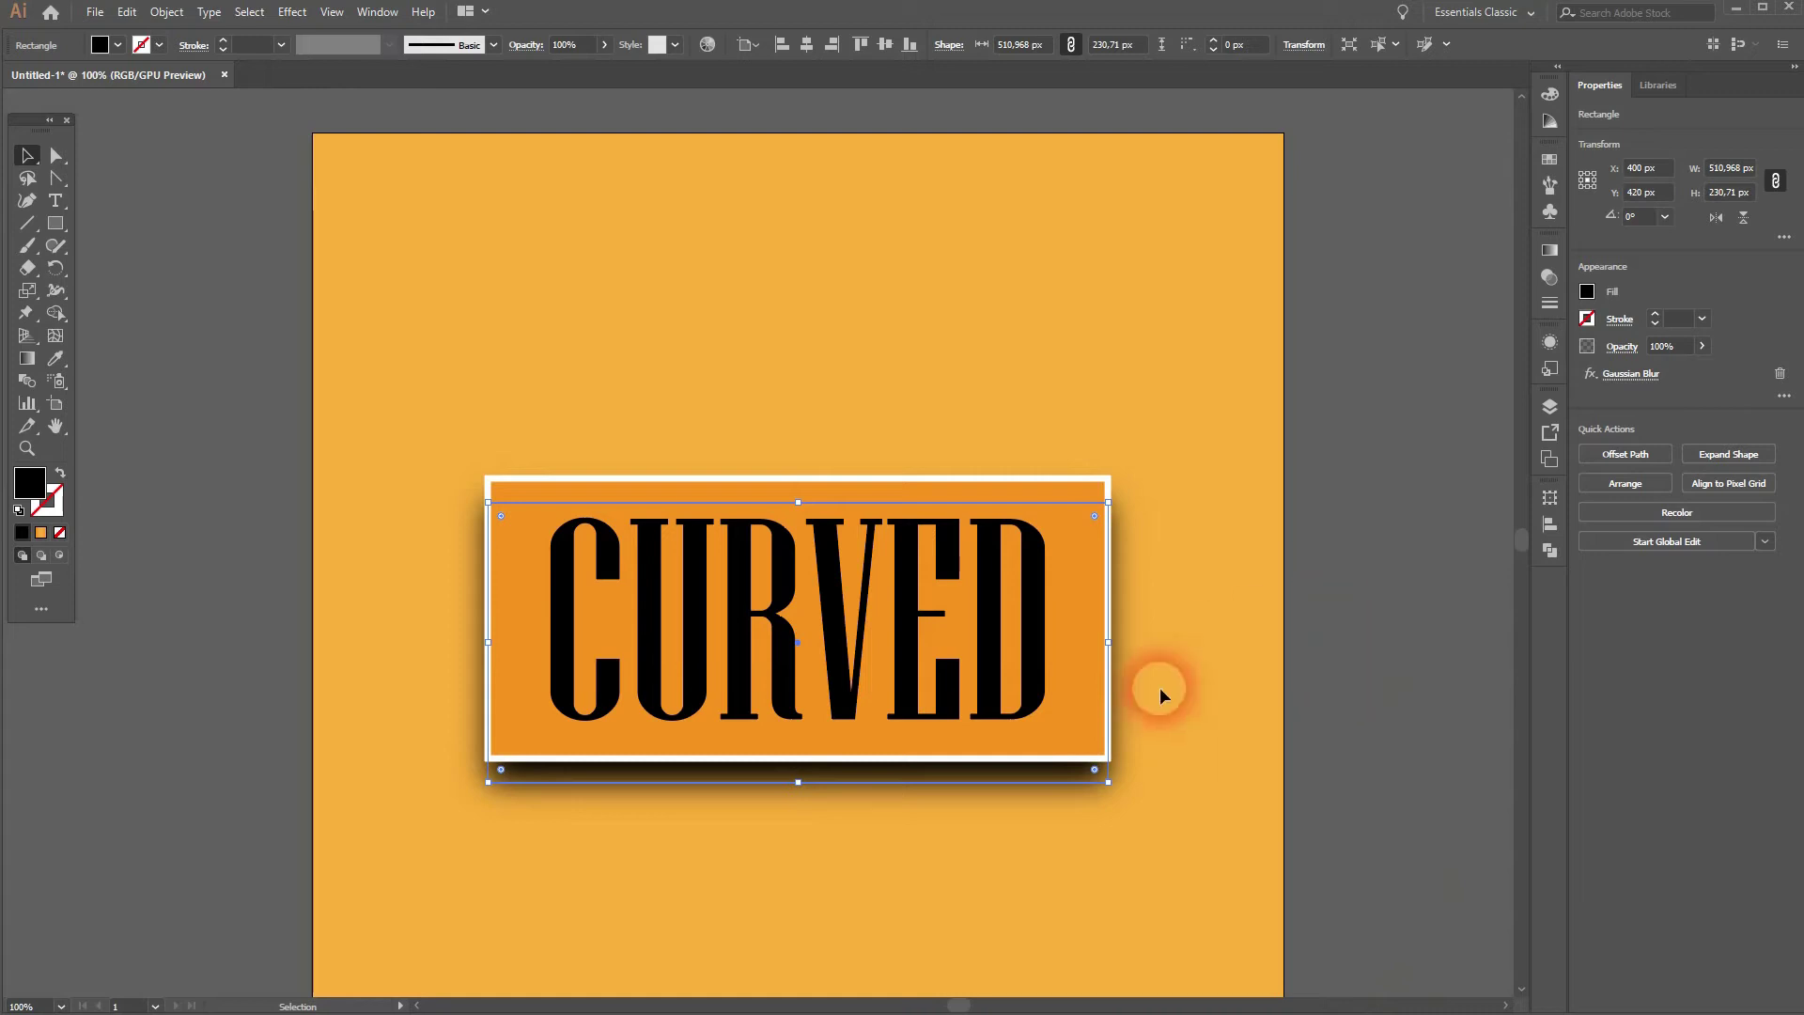
# Step: Bend the shadow's bottom and top edges into curves with the Anchor Point Tool
pyautogui.click(1379, 707)
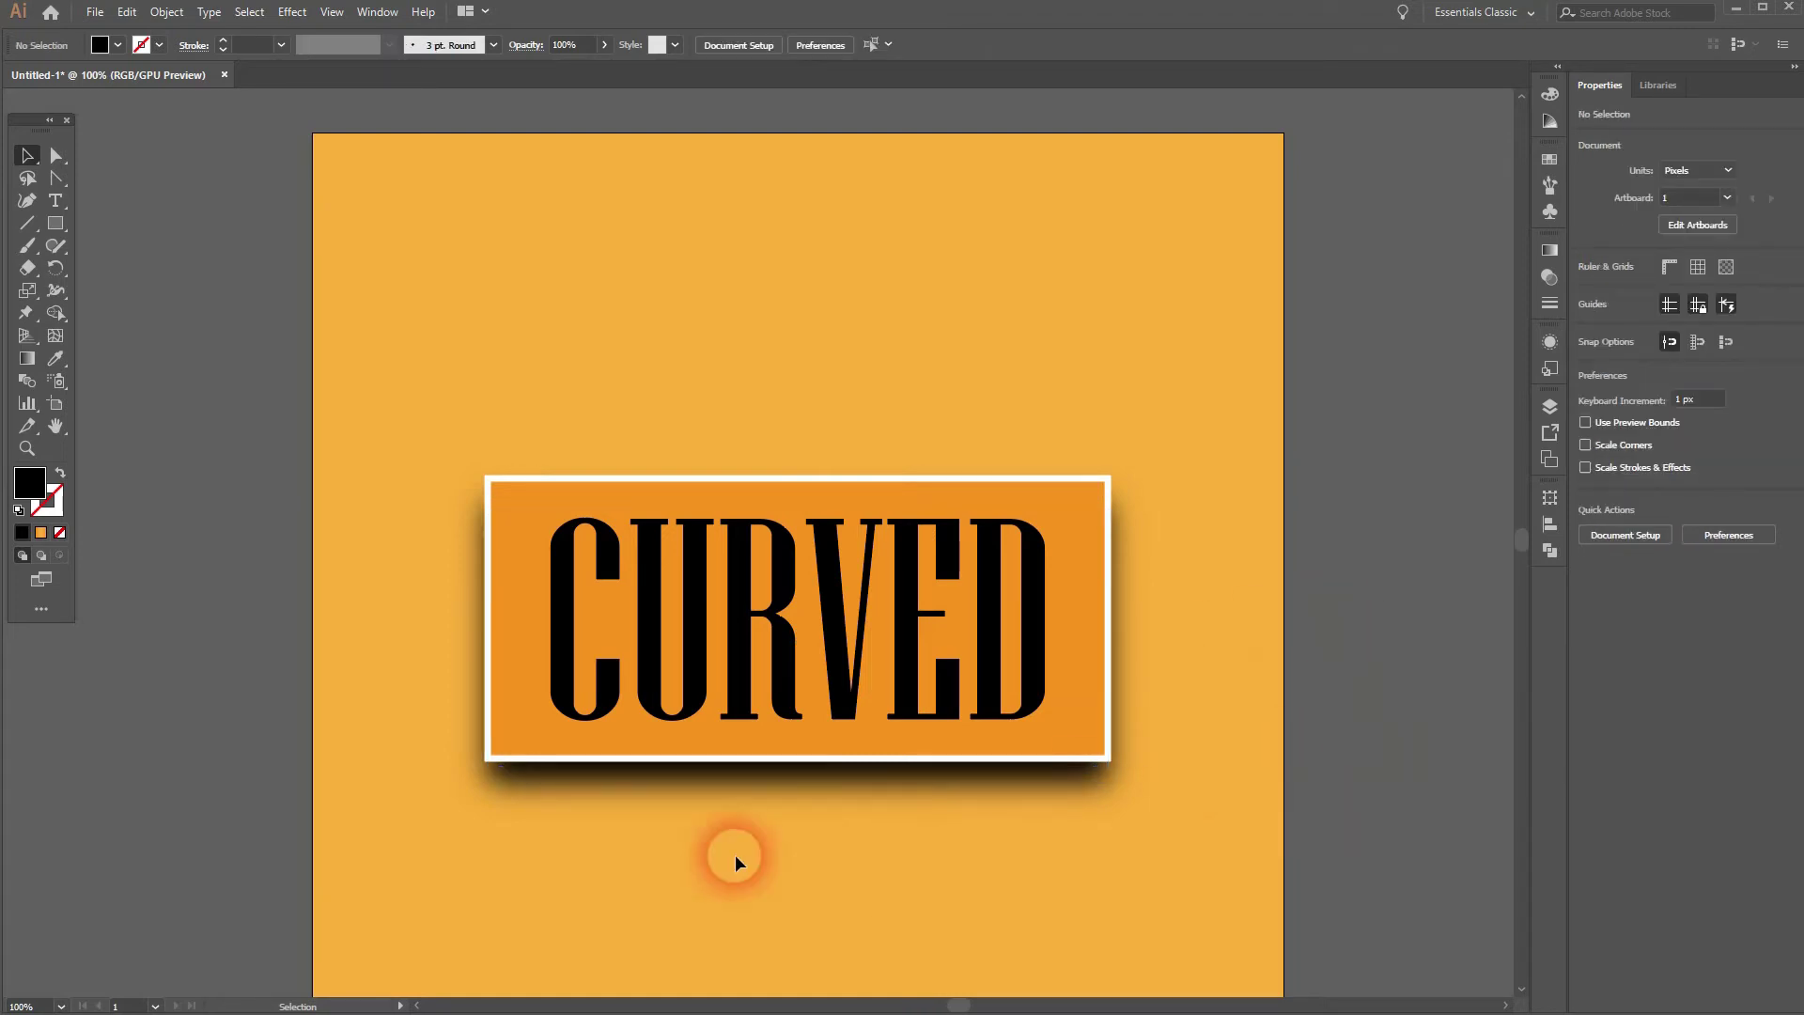
pyautogui.click(1031, 790)
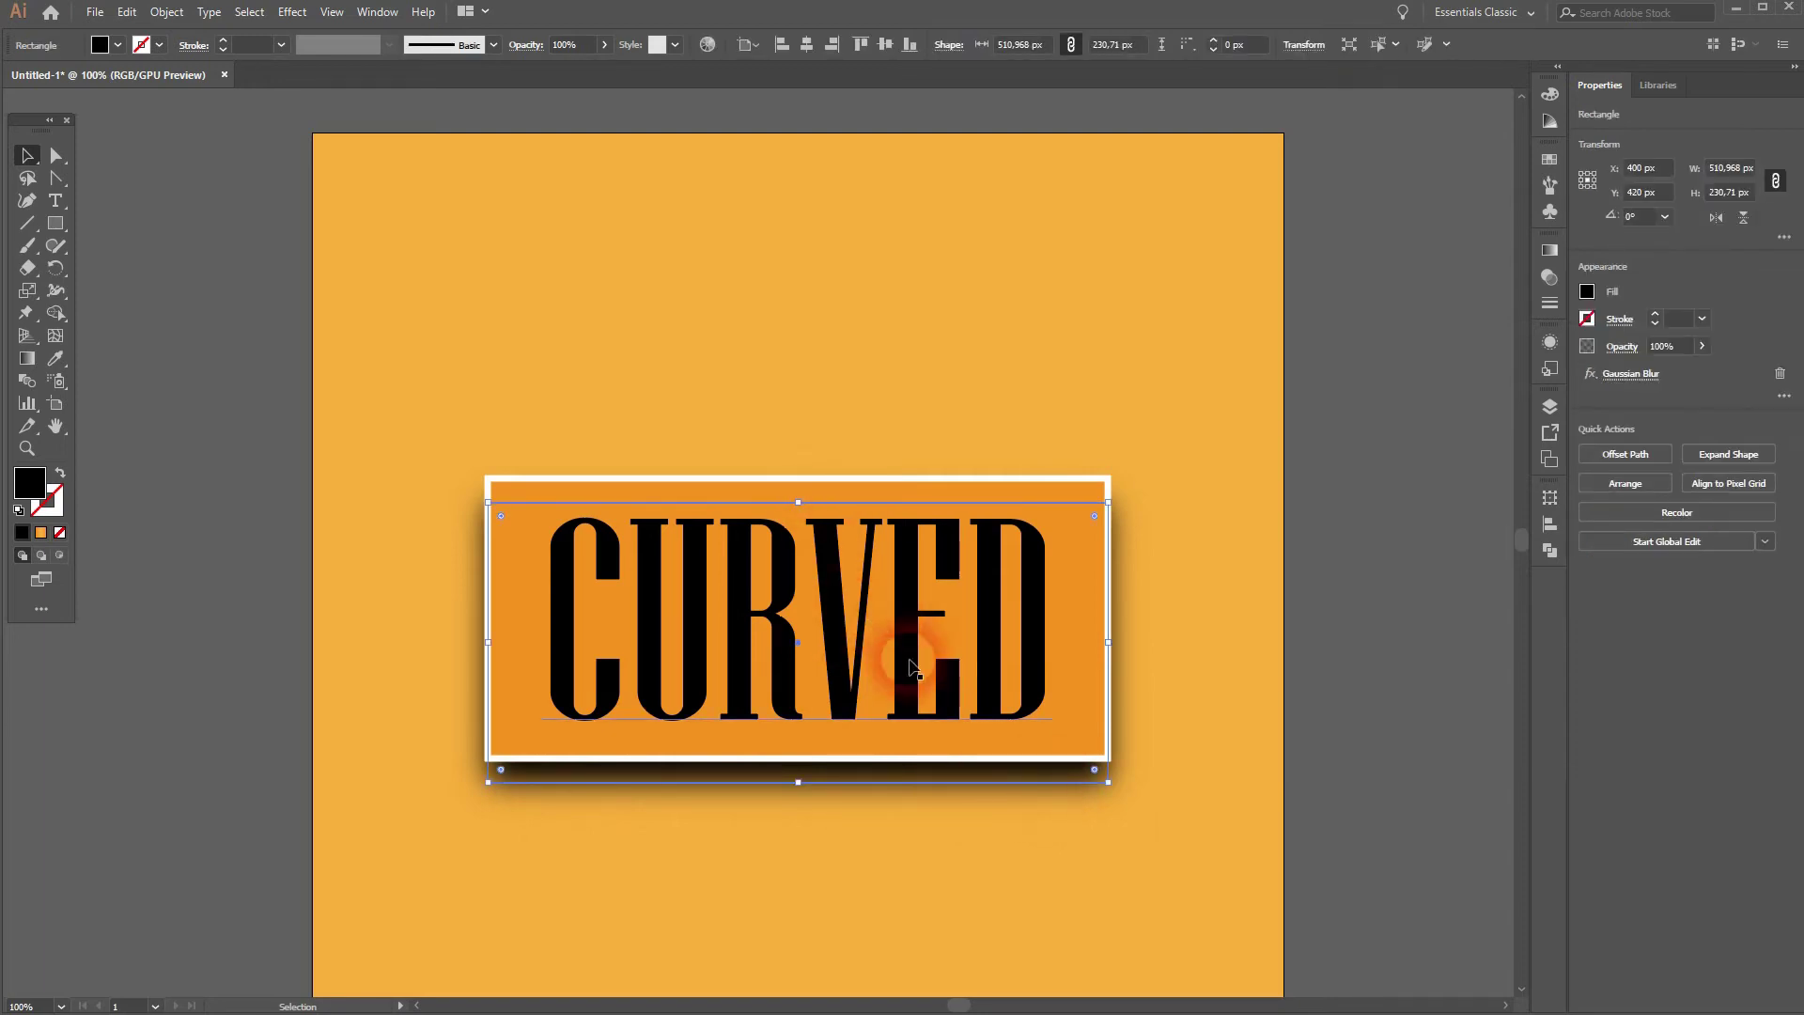
pyautogui.click(27, 200)
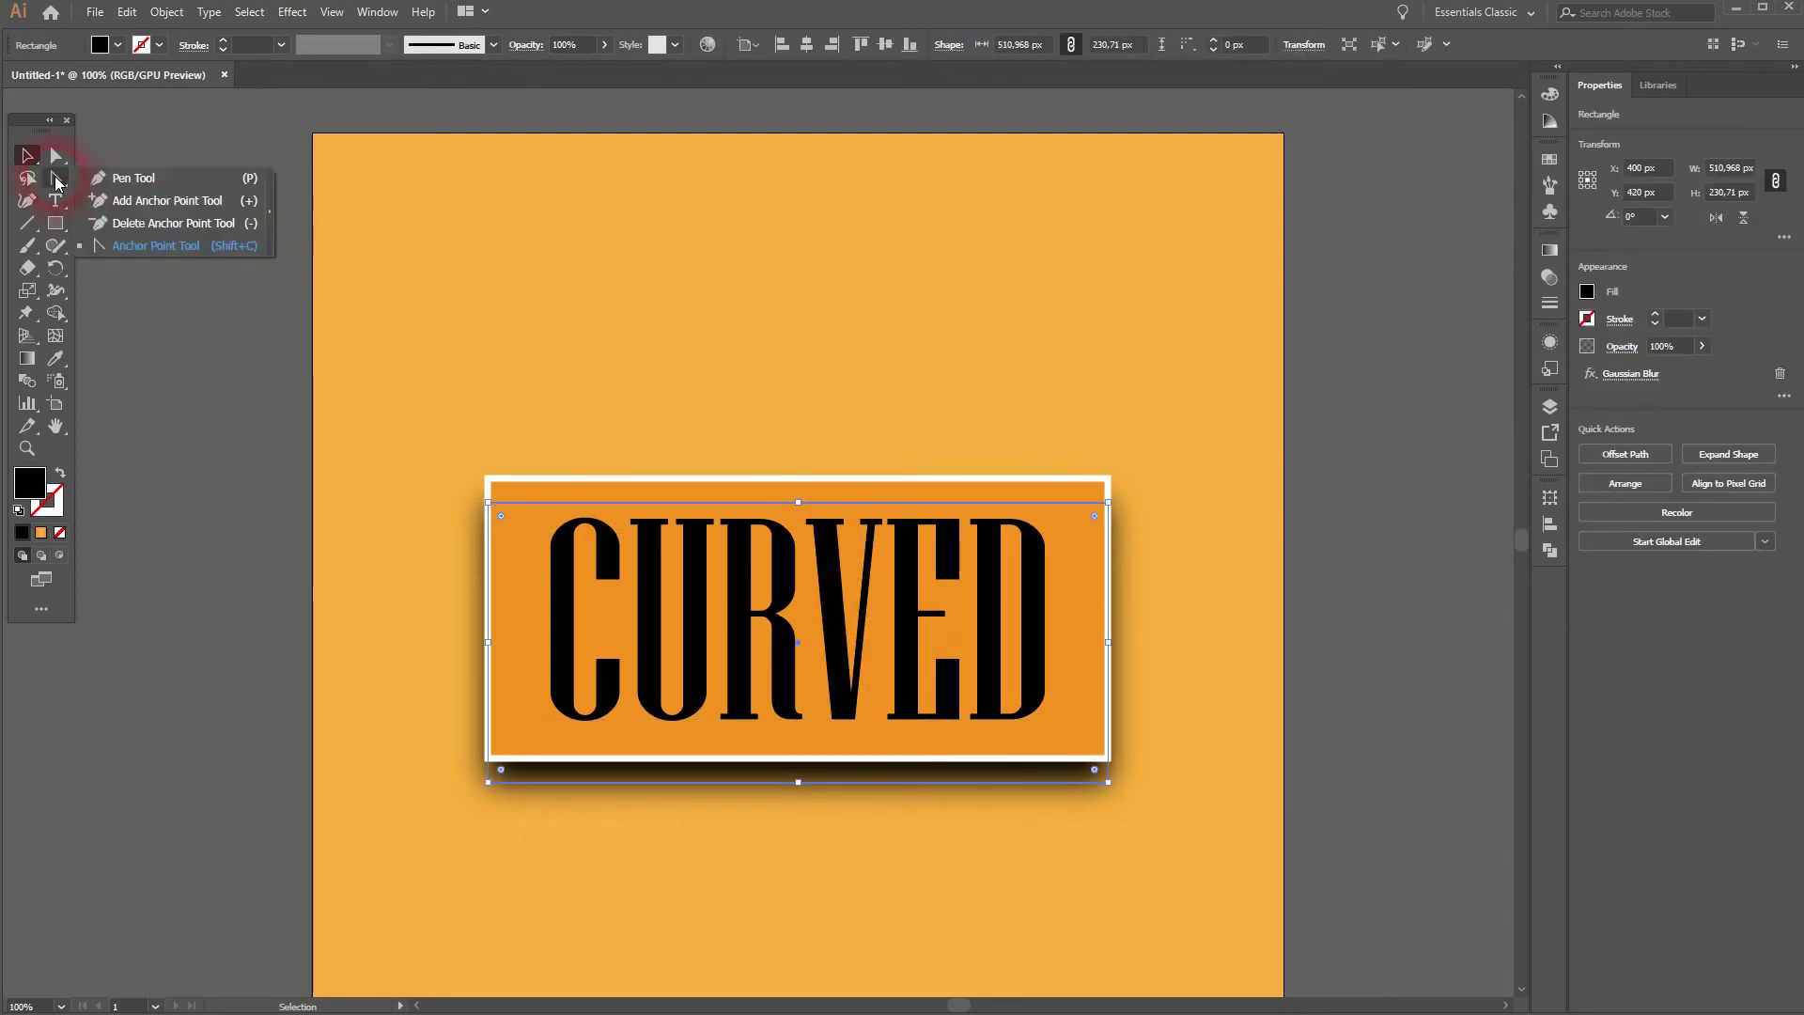
pyautogui.click(189, 246)
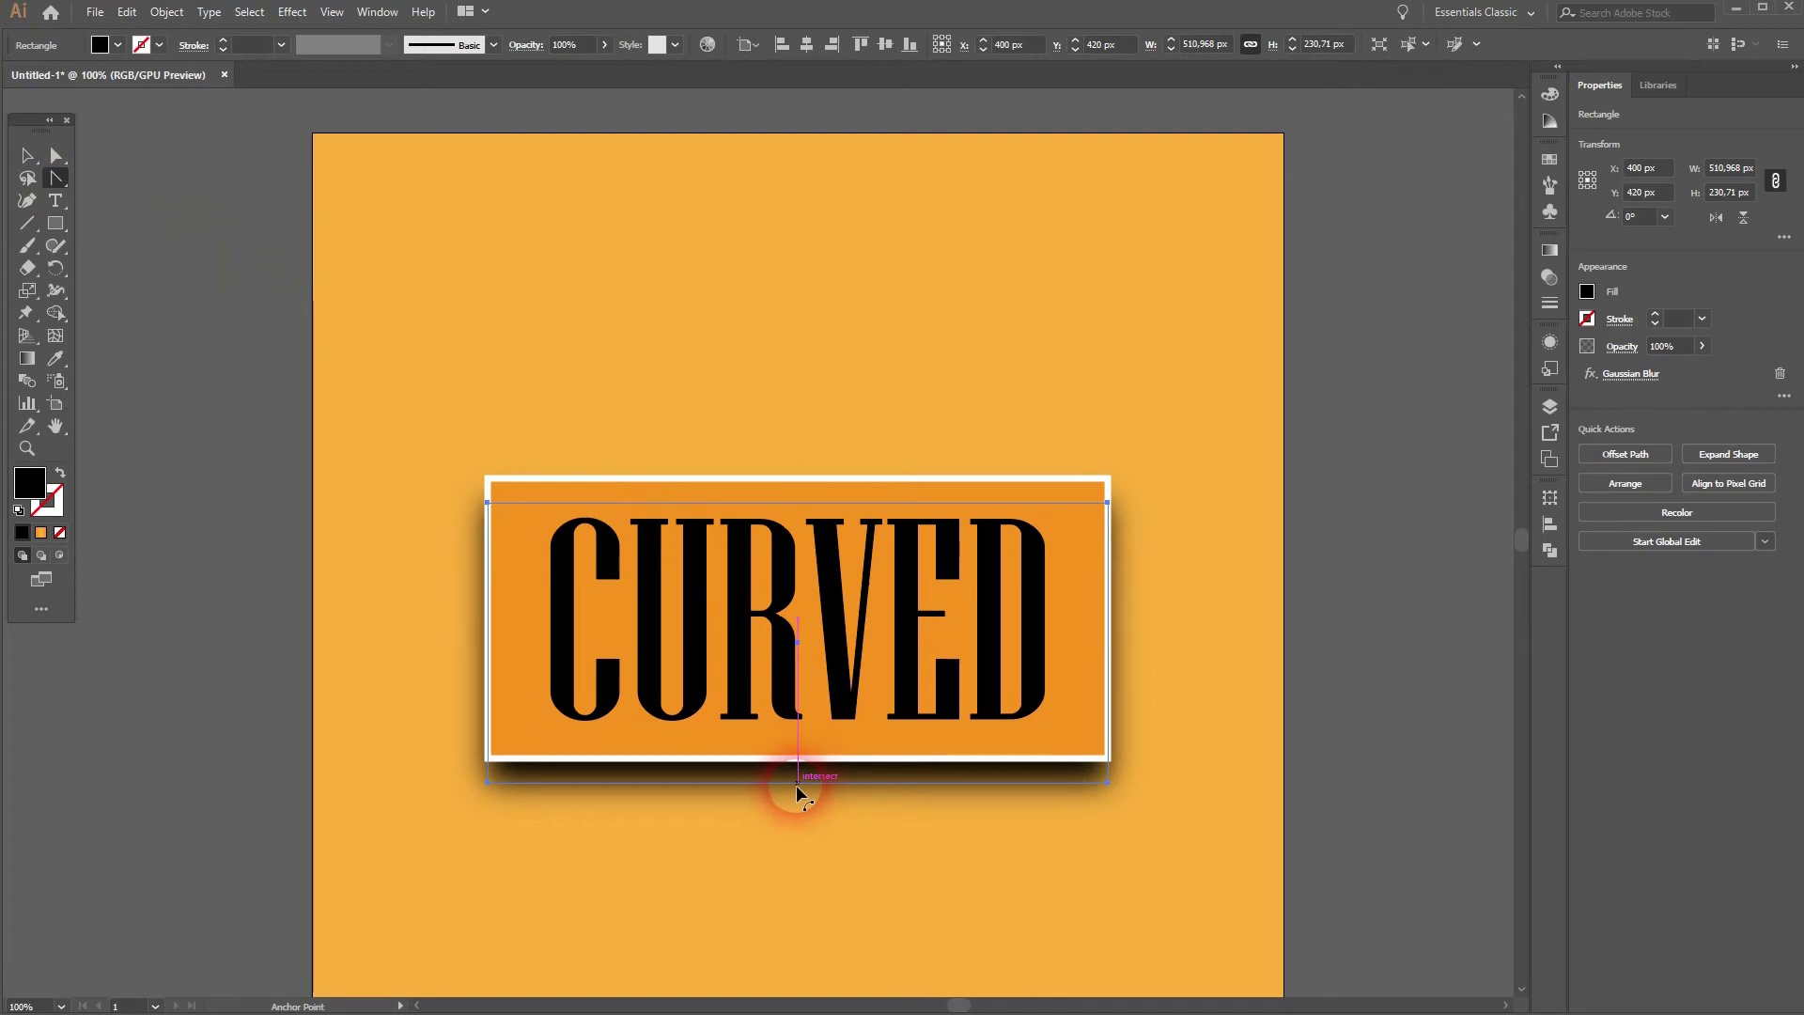
pyautogui.moveTo(798, 788); pyautogui.dragTo(802, 767)
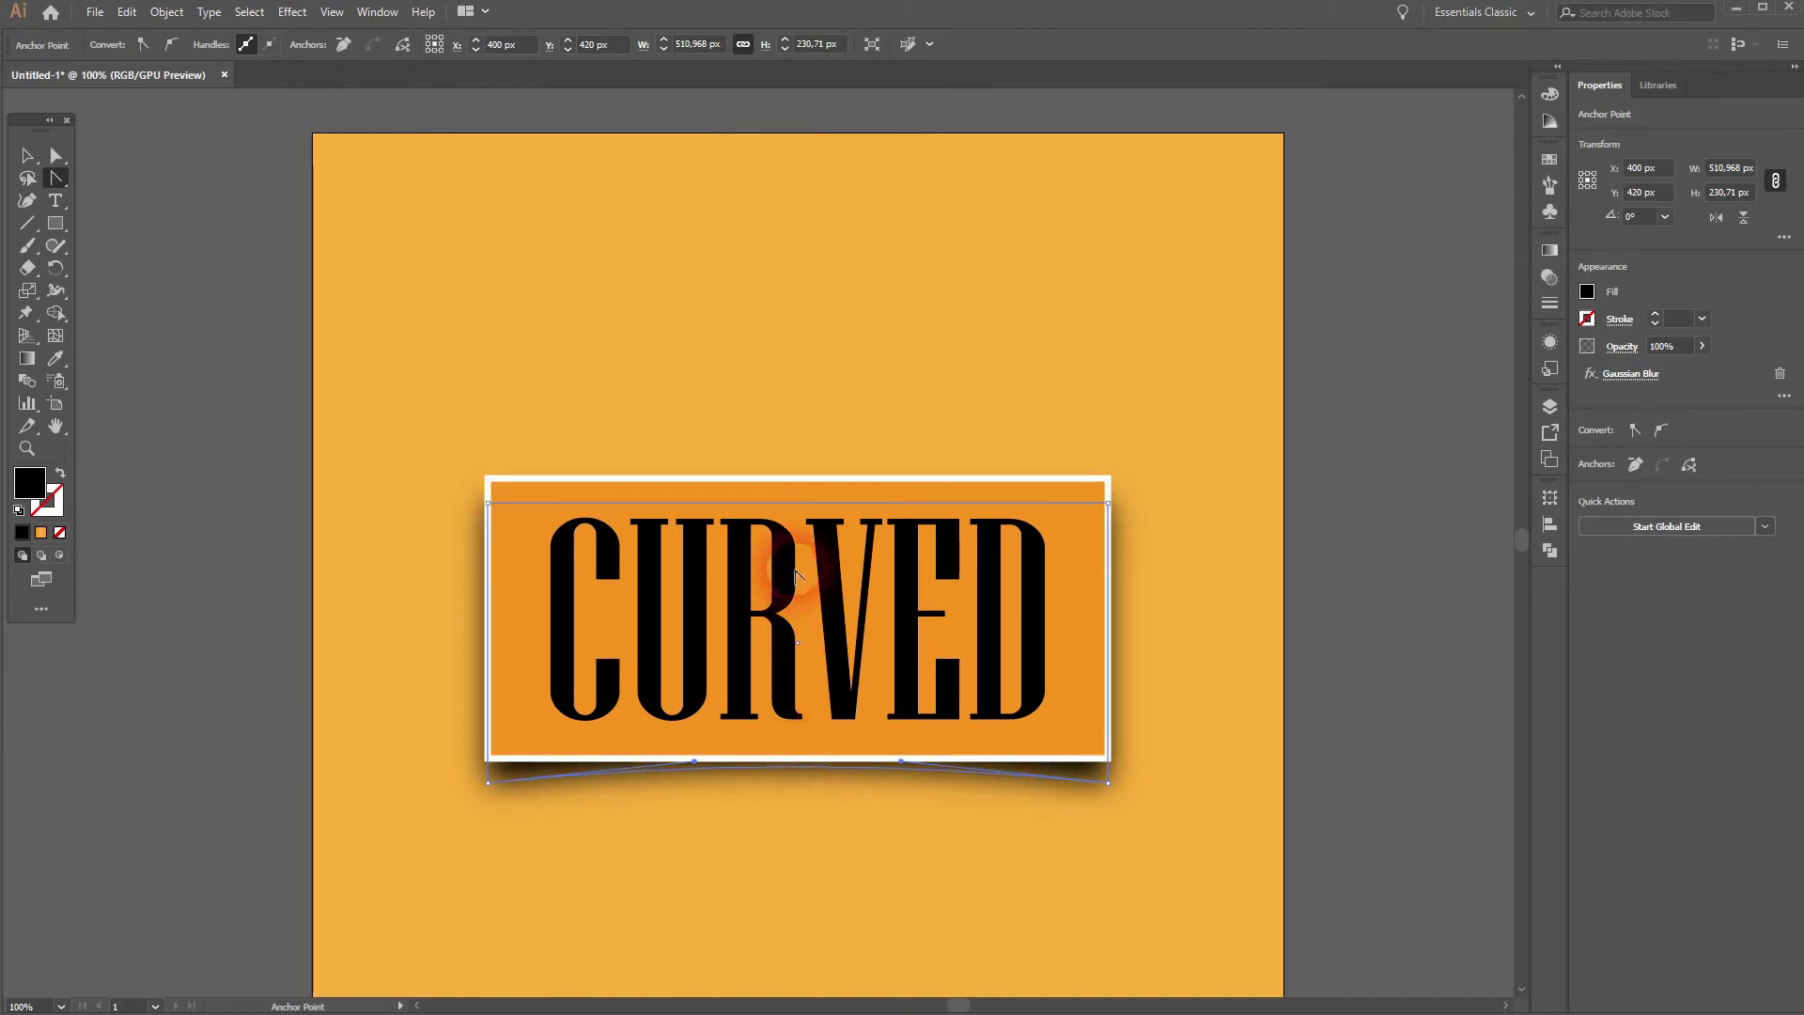
pyautogui.moveTo(793, 501); pyautogui.dragTo(796, 524)
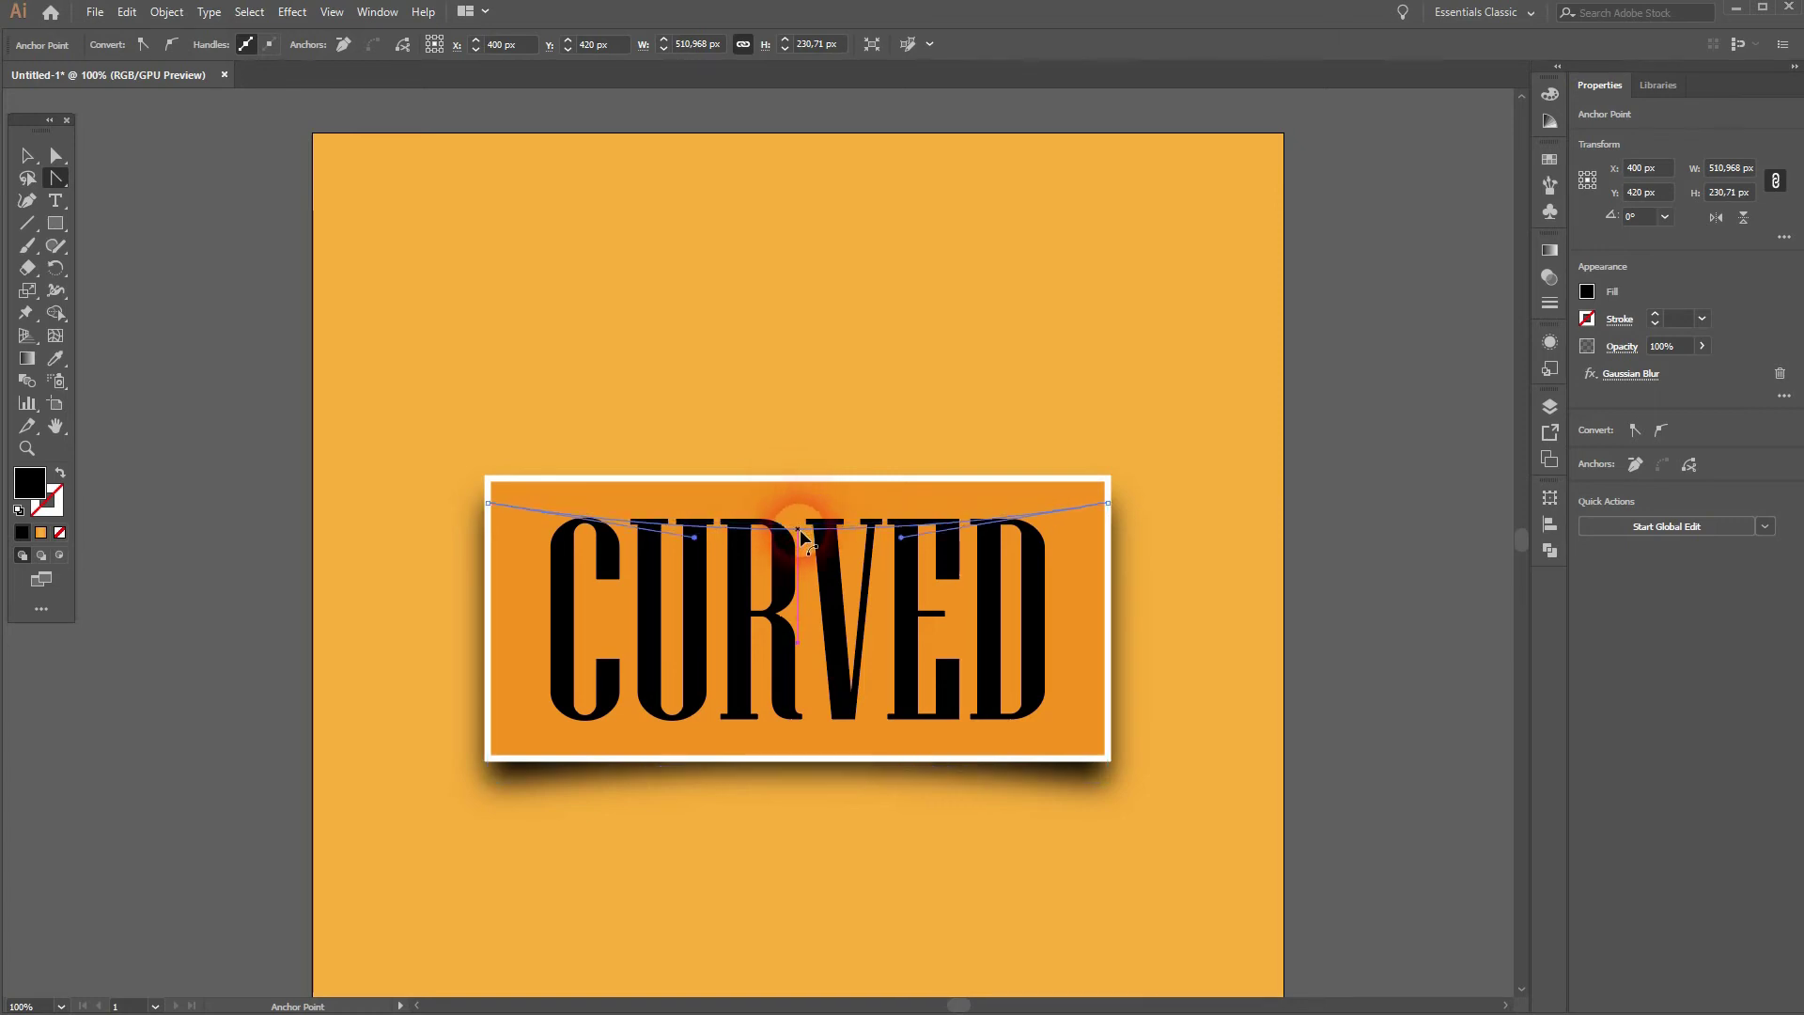
pyautogui.click(1009, 512)
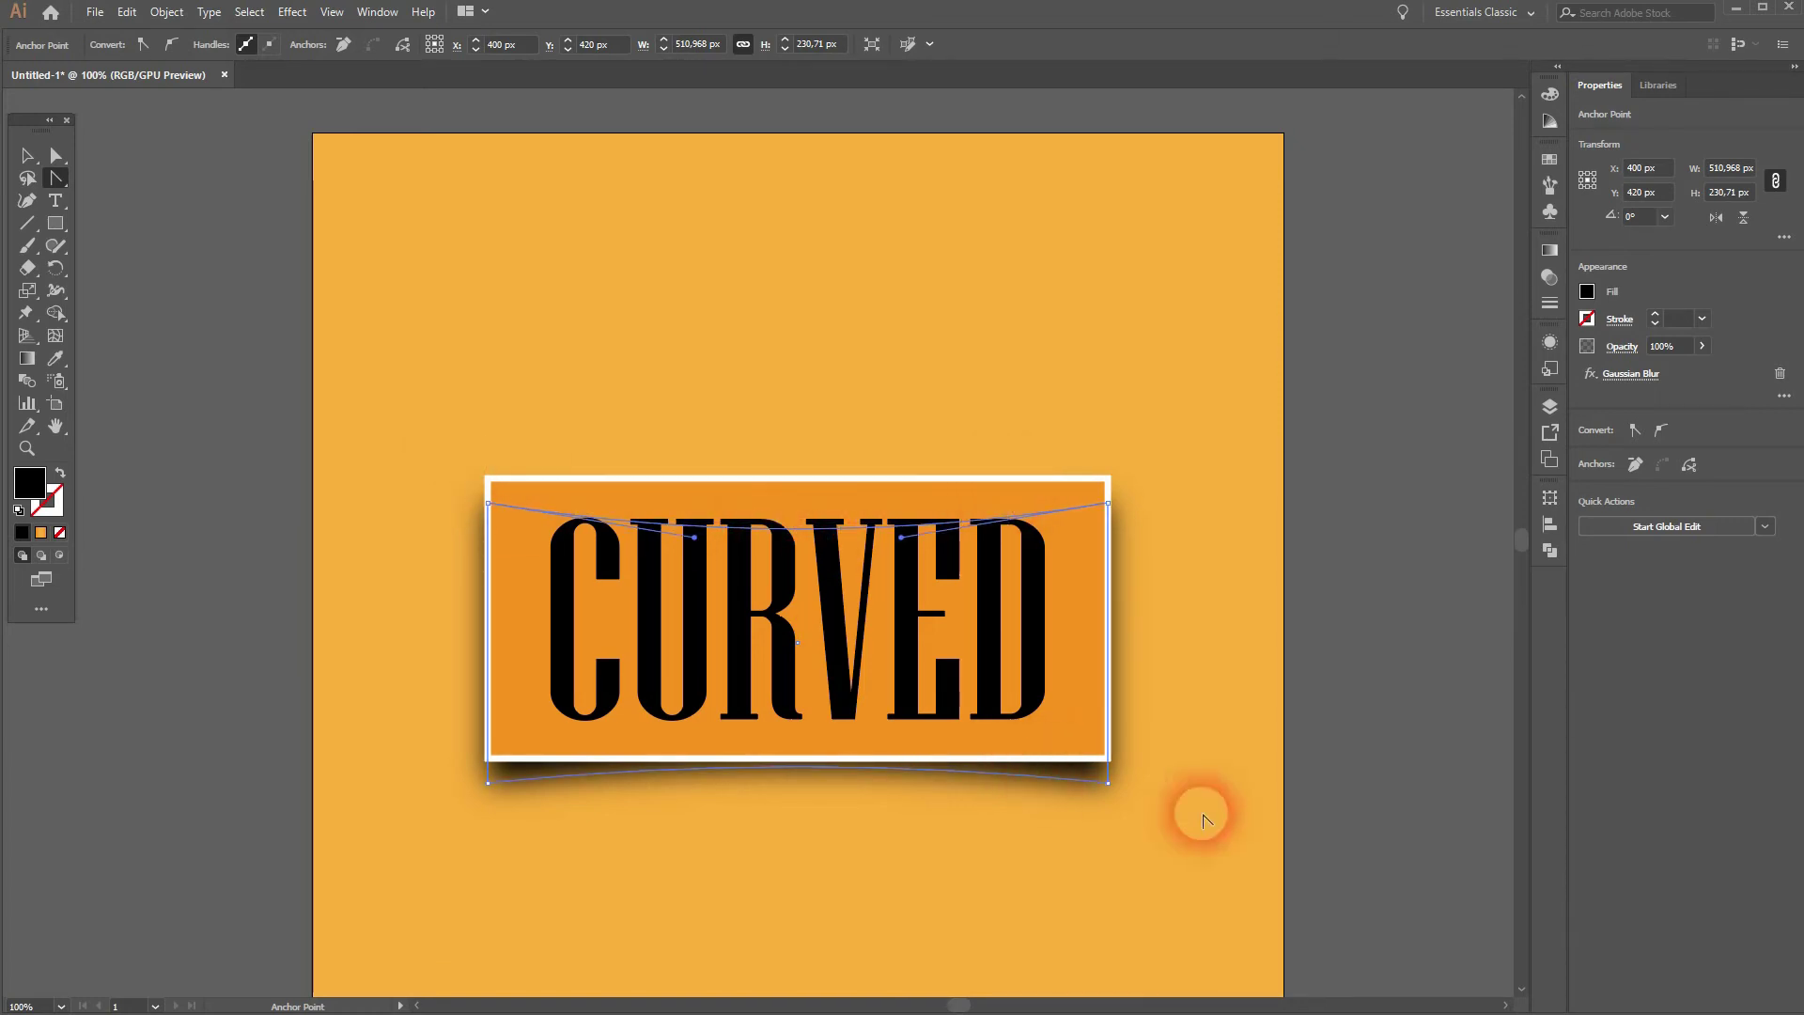
pyautogui.click(26, 155)
pyautogui.click(240, 498)
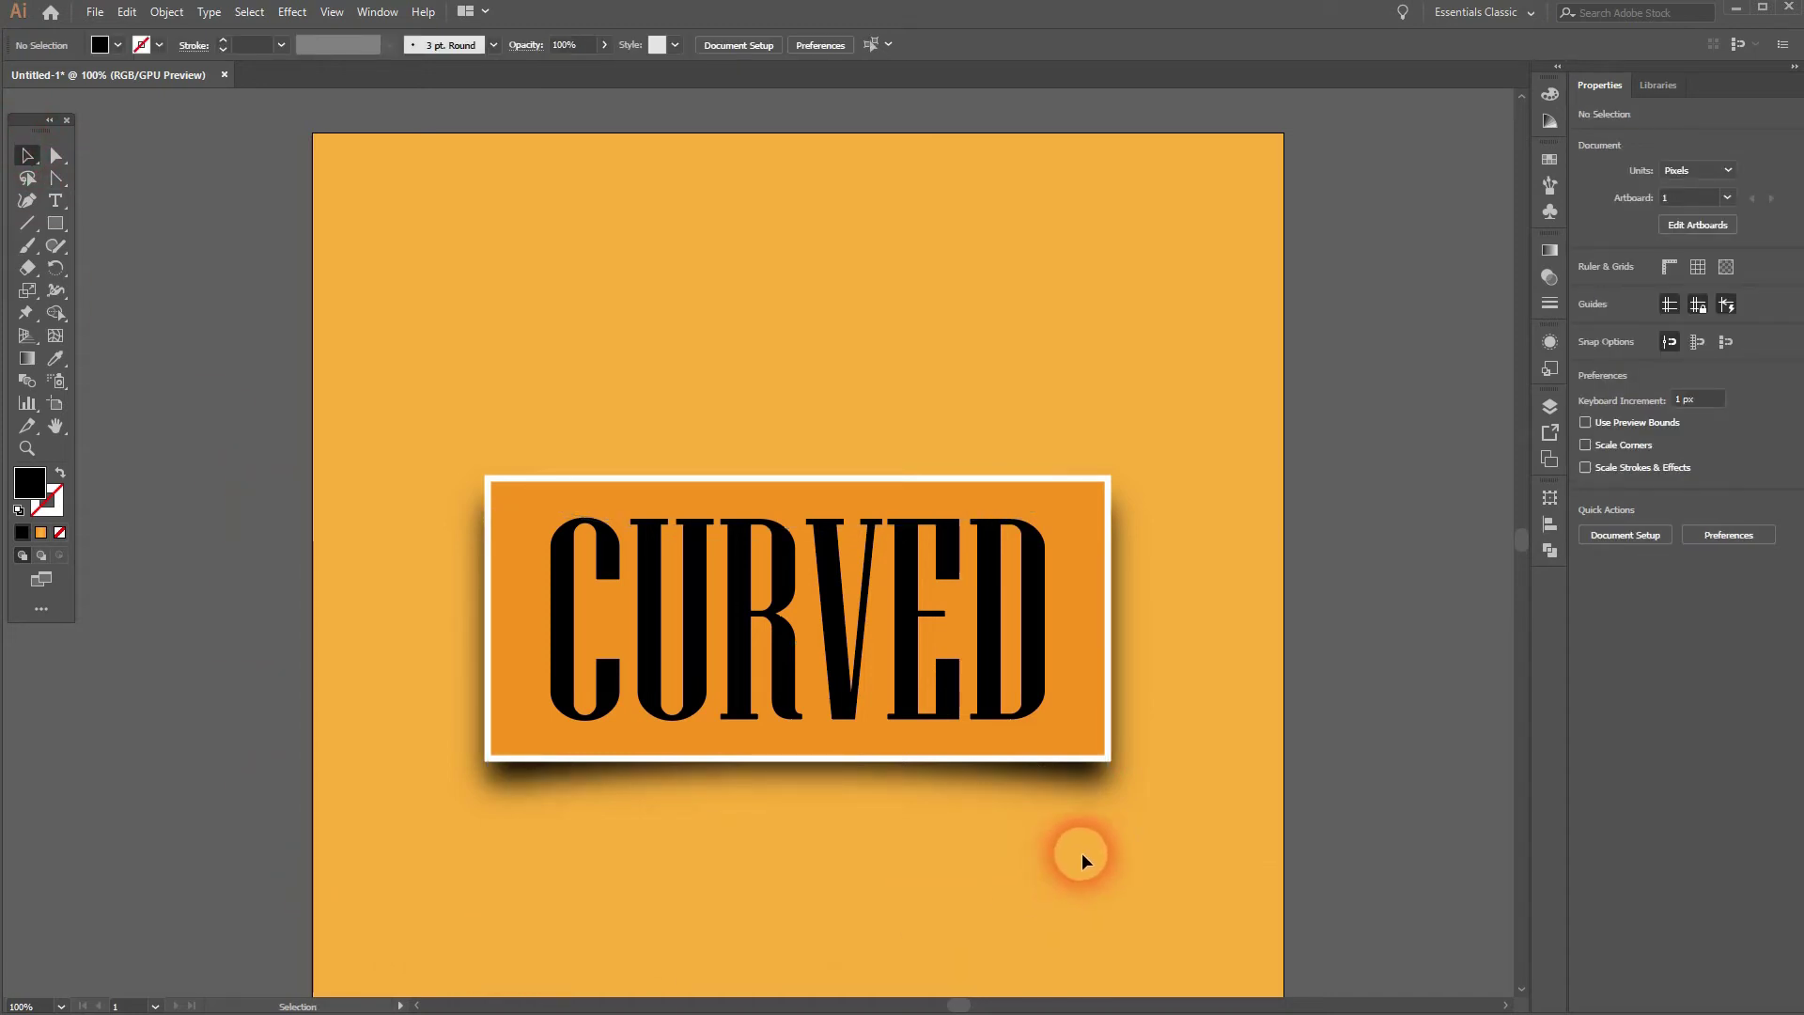
# Step: Add a Zoom-method Radial Blur with amount 57 to the curved shadow
pyautogui.click(1090, 778)
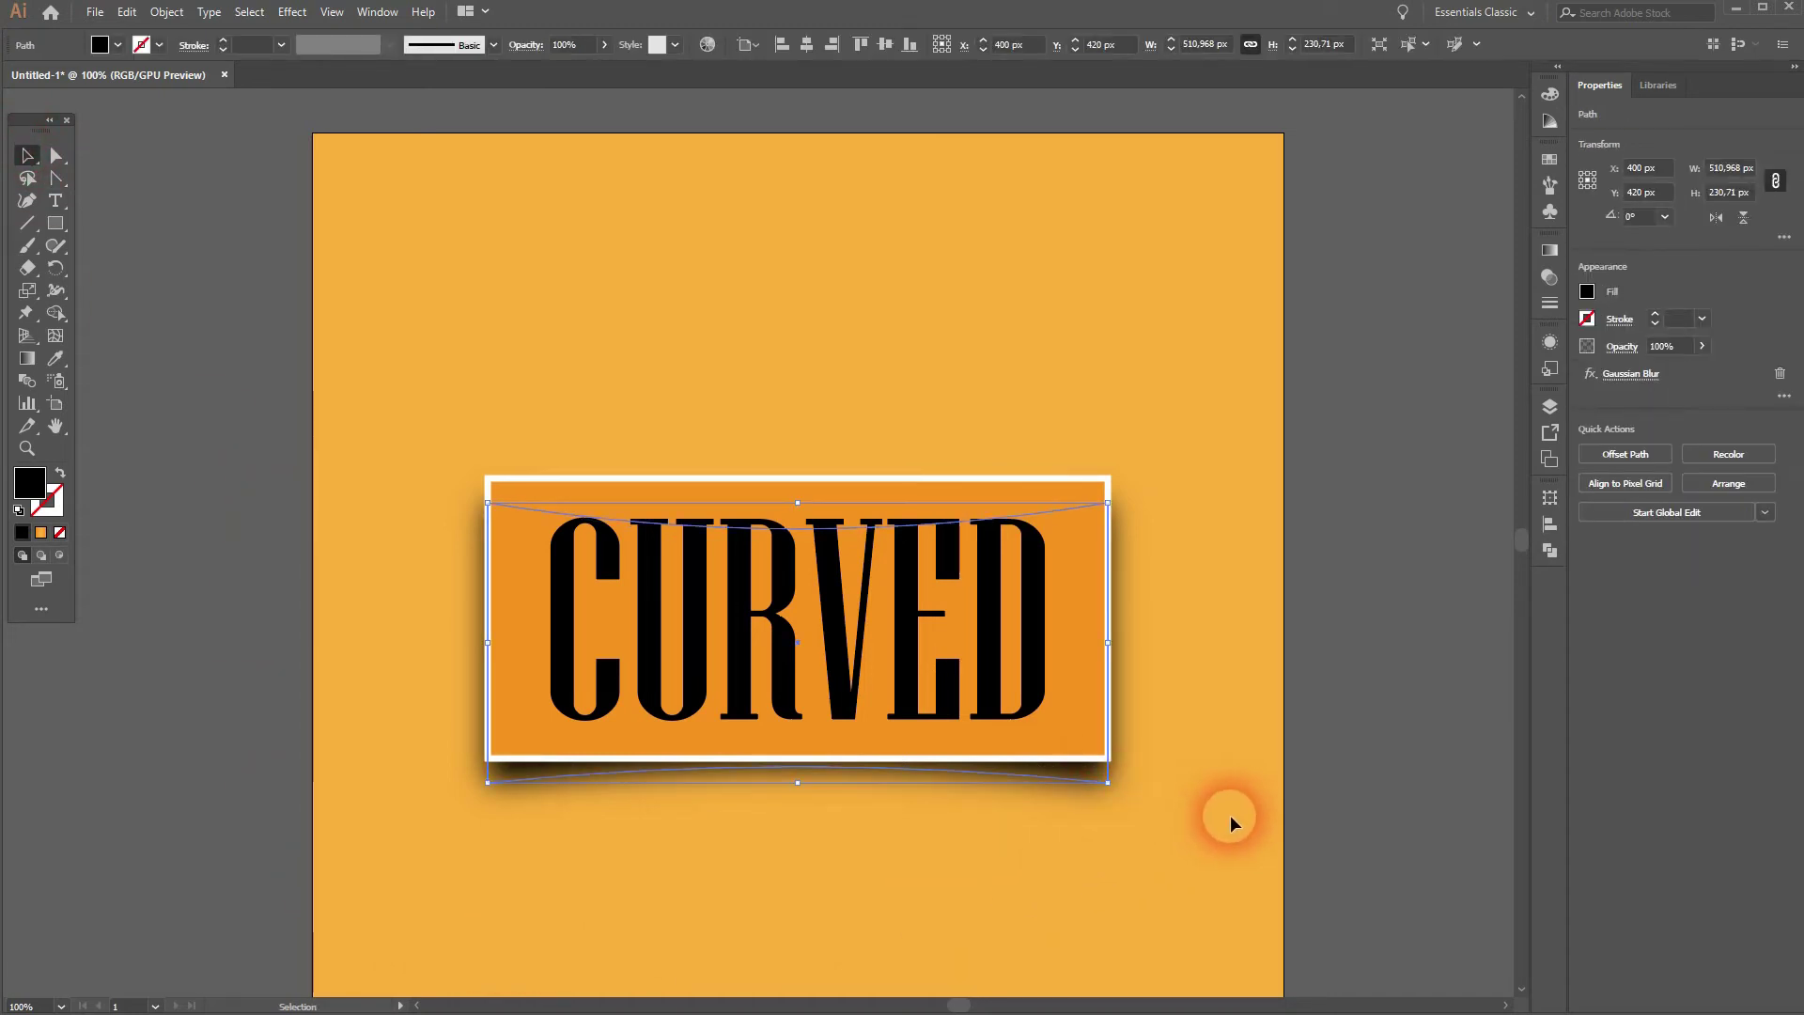
pyautogui.click(290, 13)
pyautogui.moveTo(436, 325)
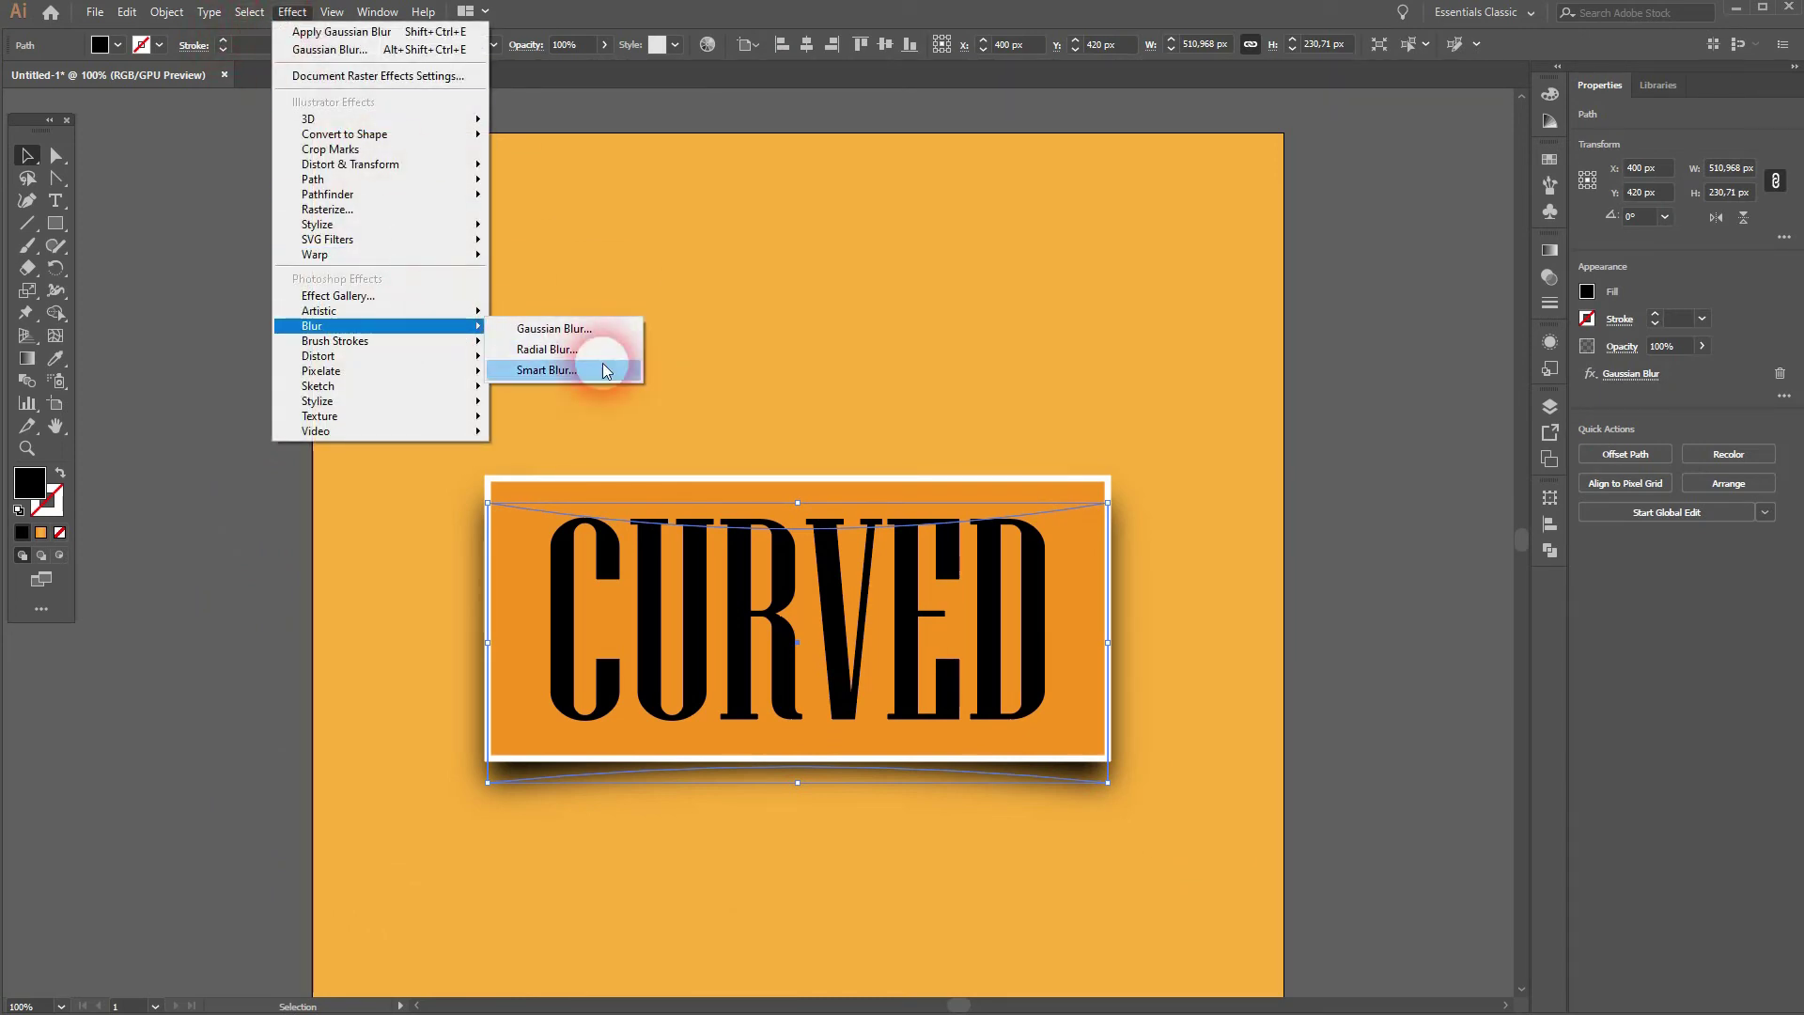
pyautogui.click(564, 348)
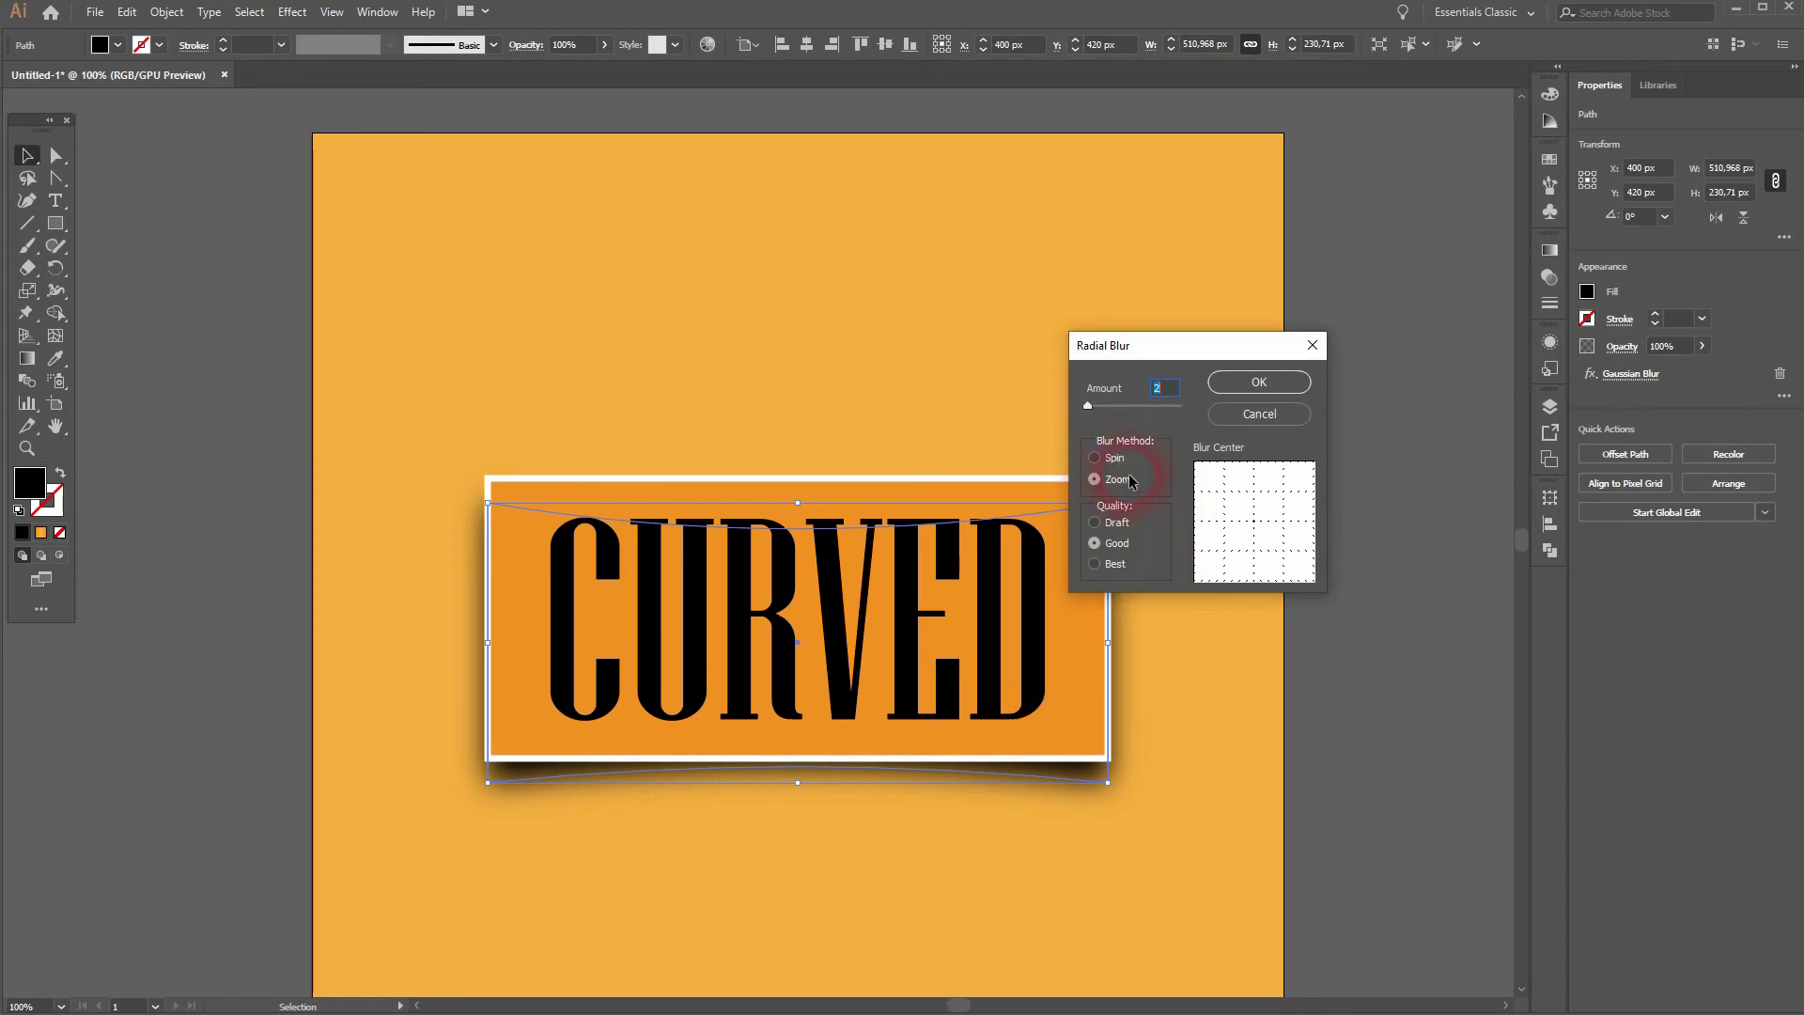
pyautogui.moveTo(1093, 410)
pyautogui.mouseDown()
pyautogui.moveTo(1140, 408)
pyautogui.moveTo(1115, 406)
pyautogui.mouseUp()
pyautogui.click(1259, 383)
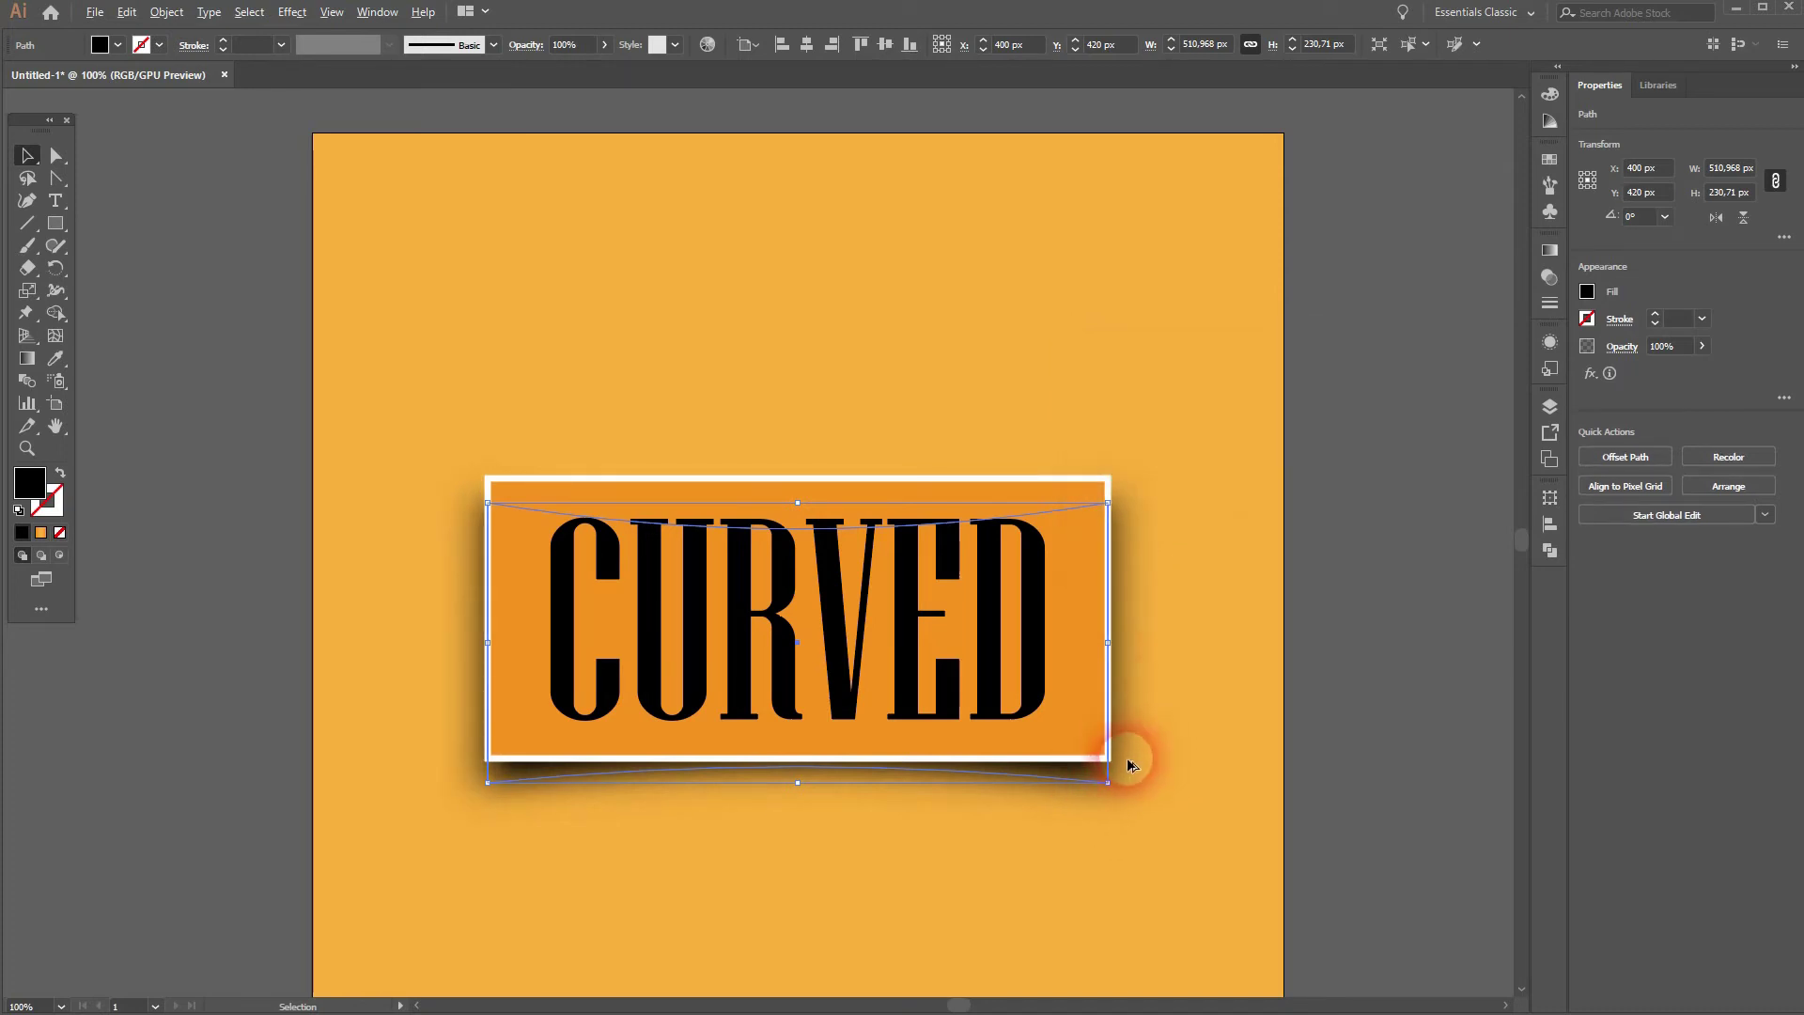
# Step: Reopen the Radial Blur from the Appearance panel, change its amount to 5, and fit the artboard
pyautogui.scroll(4, 1126, 757)
pyautogui.scroll(-1, 1170, 732)
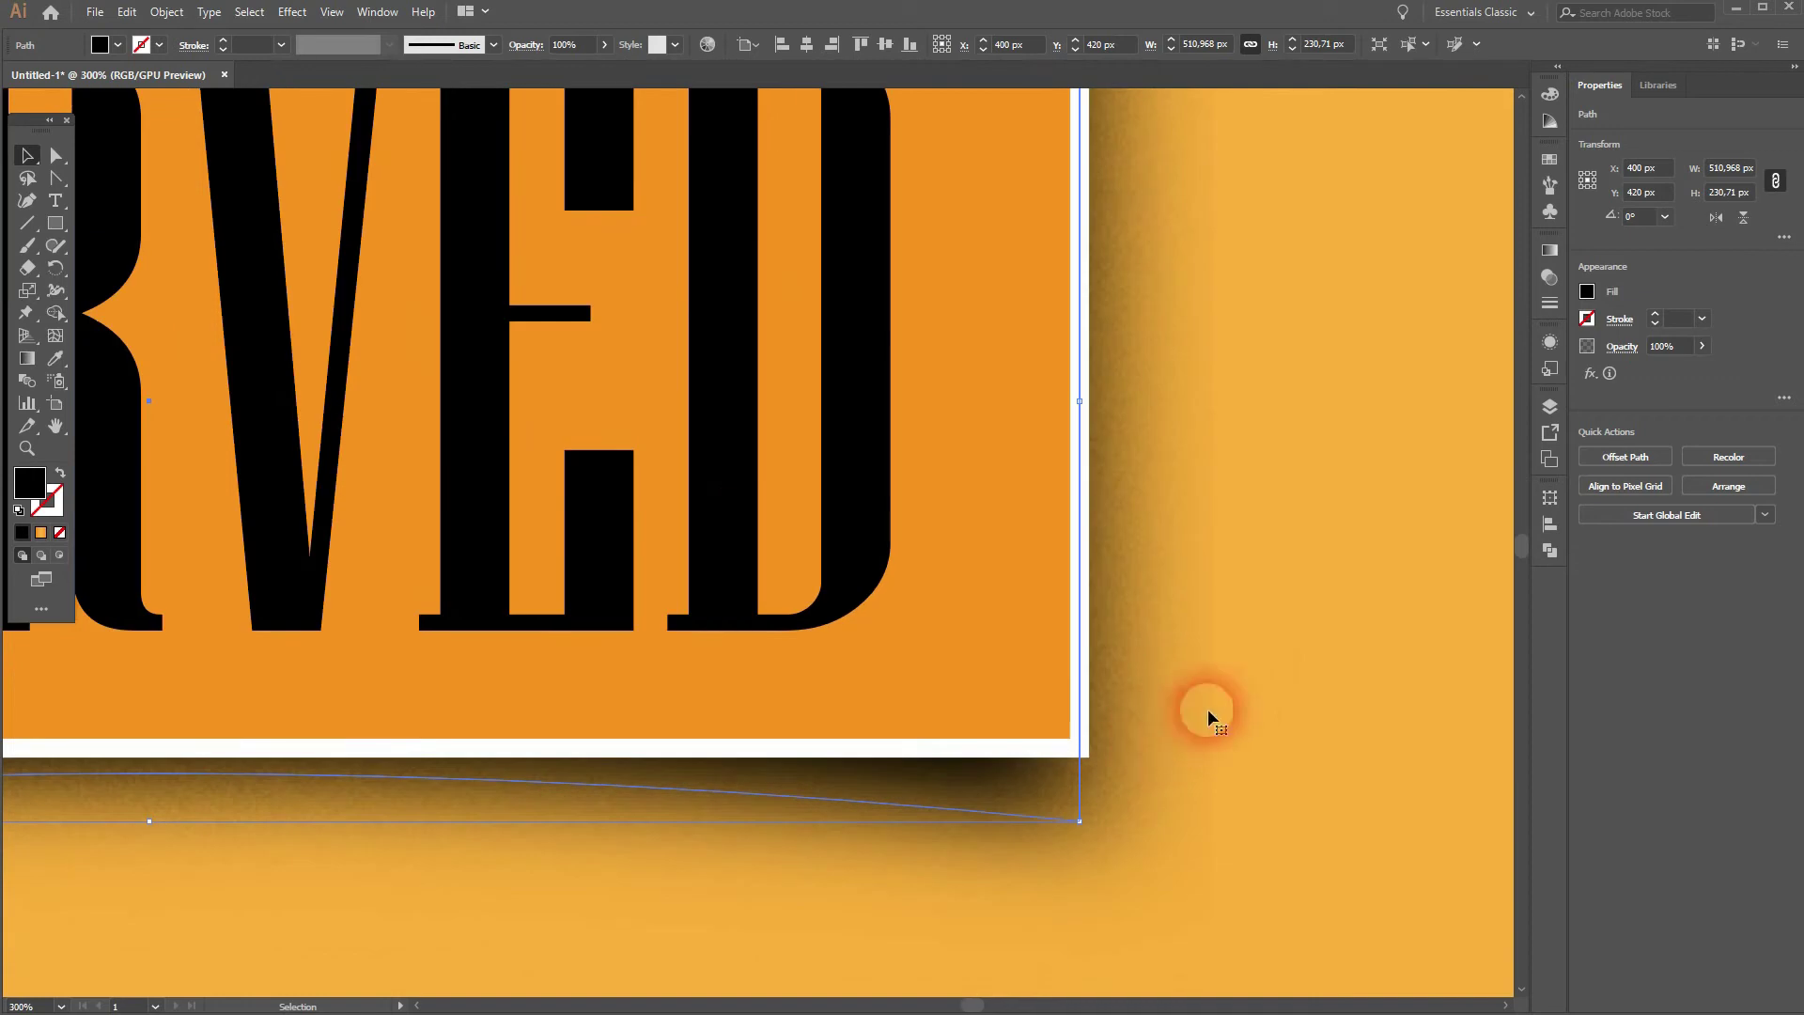
pyautogui.click(1553, 341)
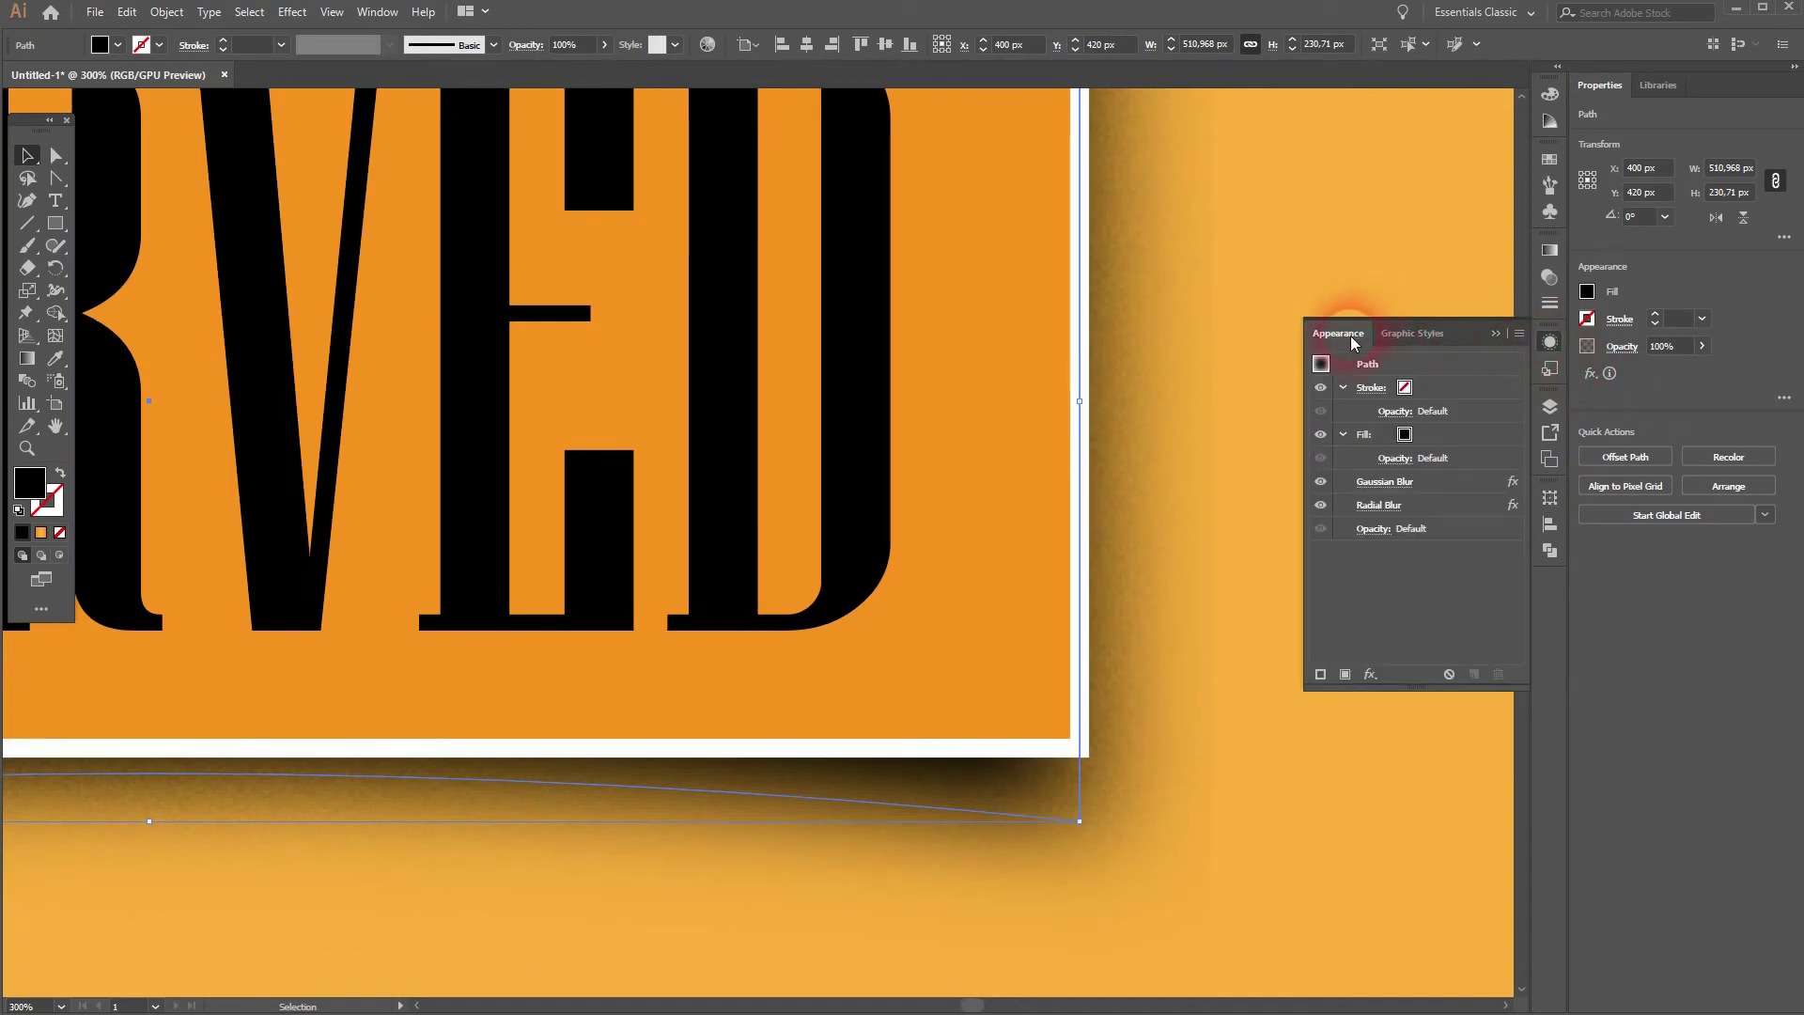
pyautogui.click(377, 12)
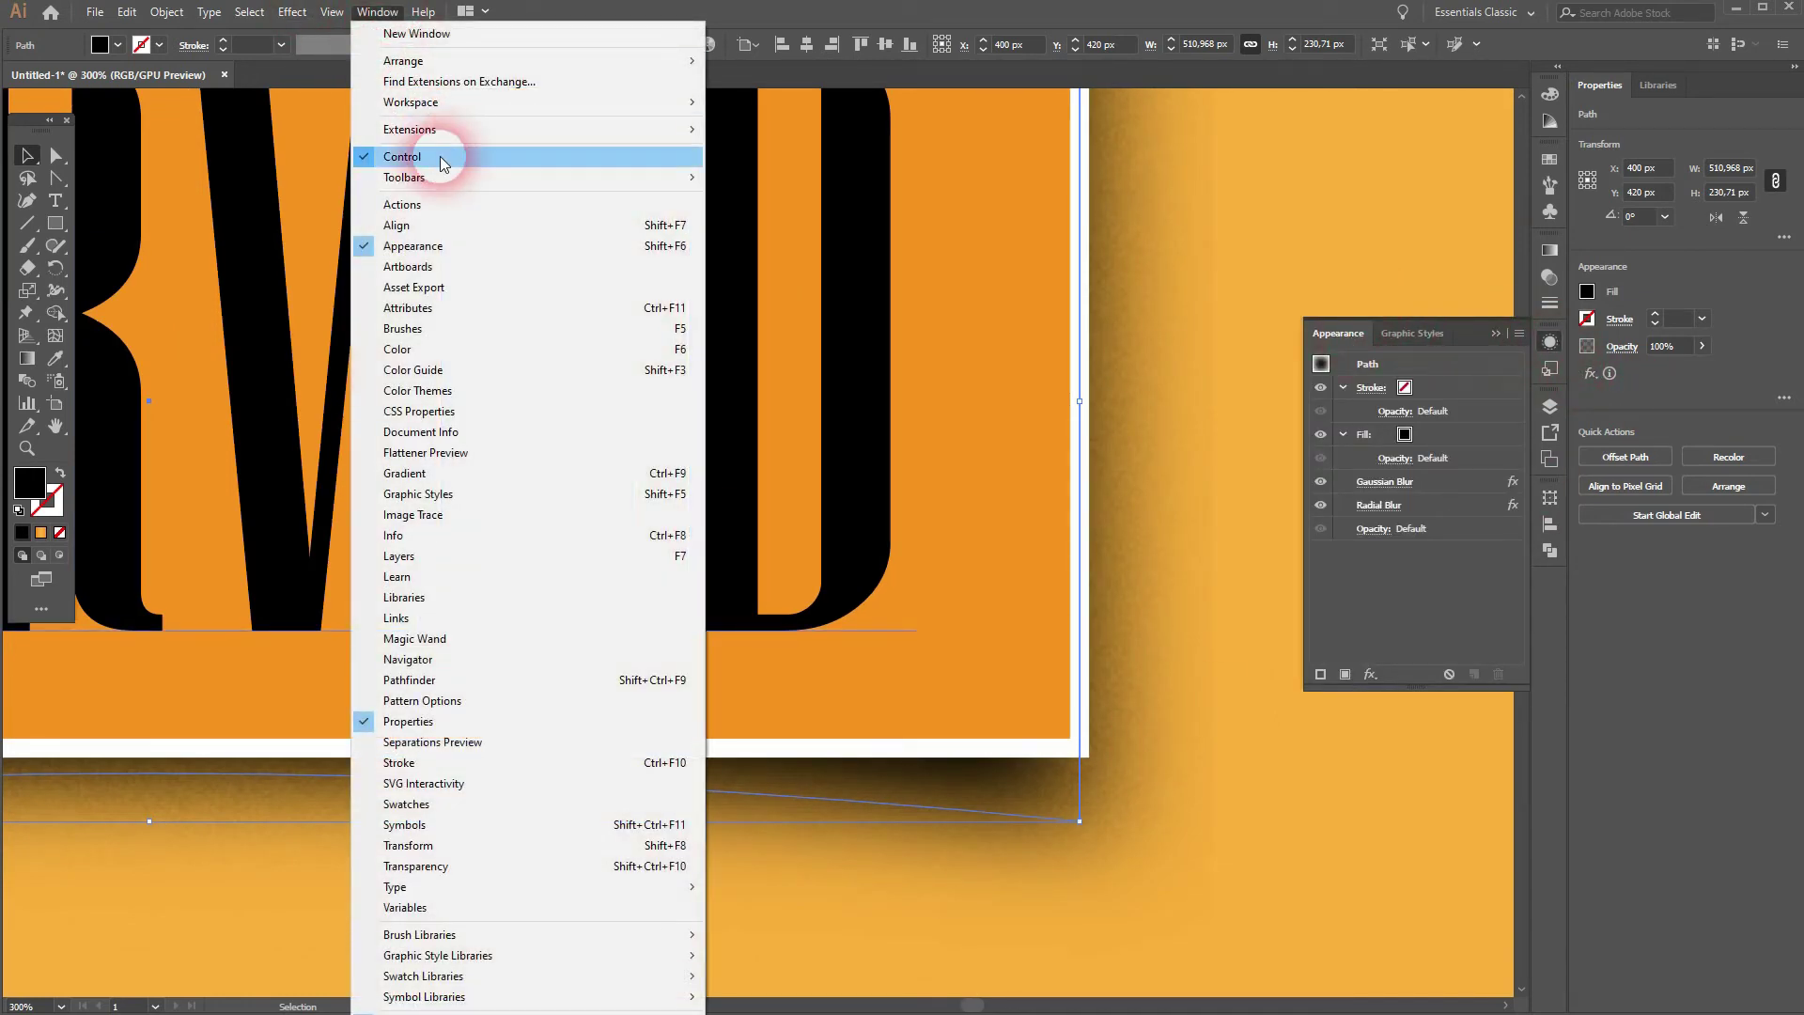
pyautogui.click(1438, 611)
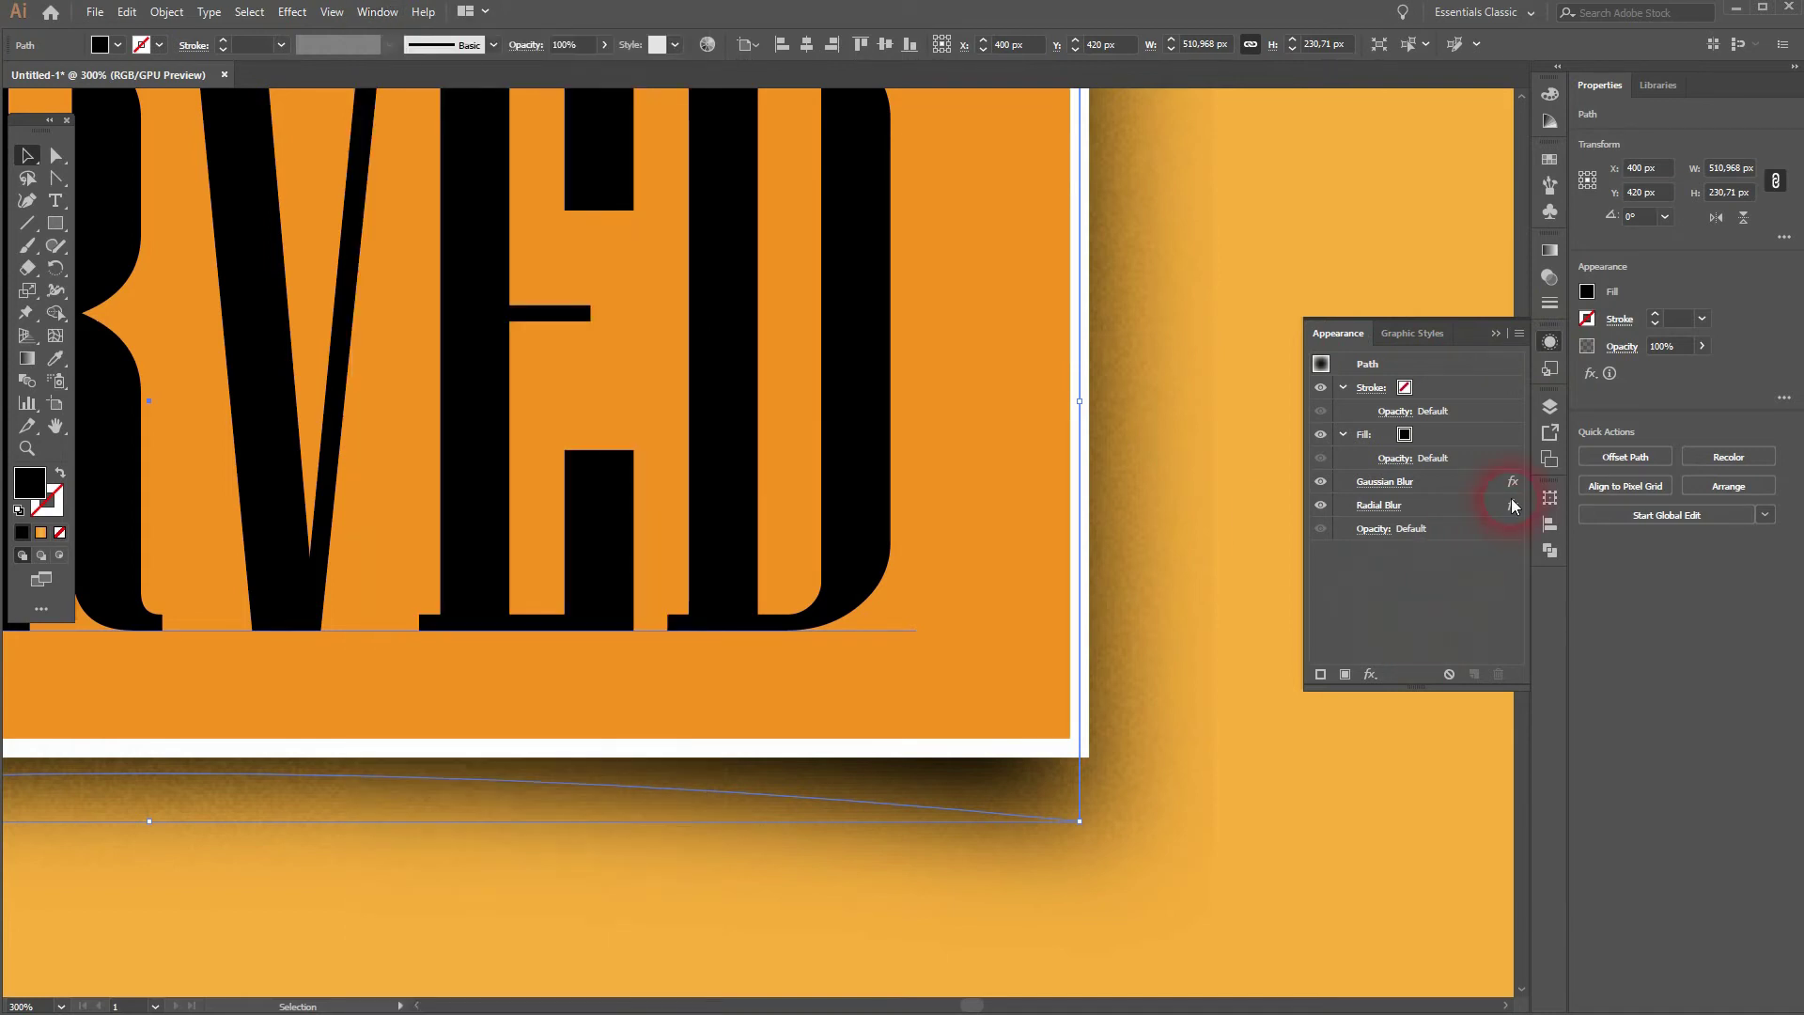
pyautogui.click(1513, 506)
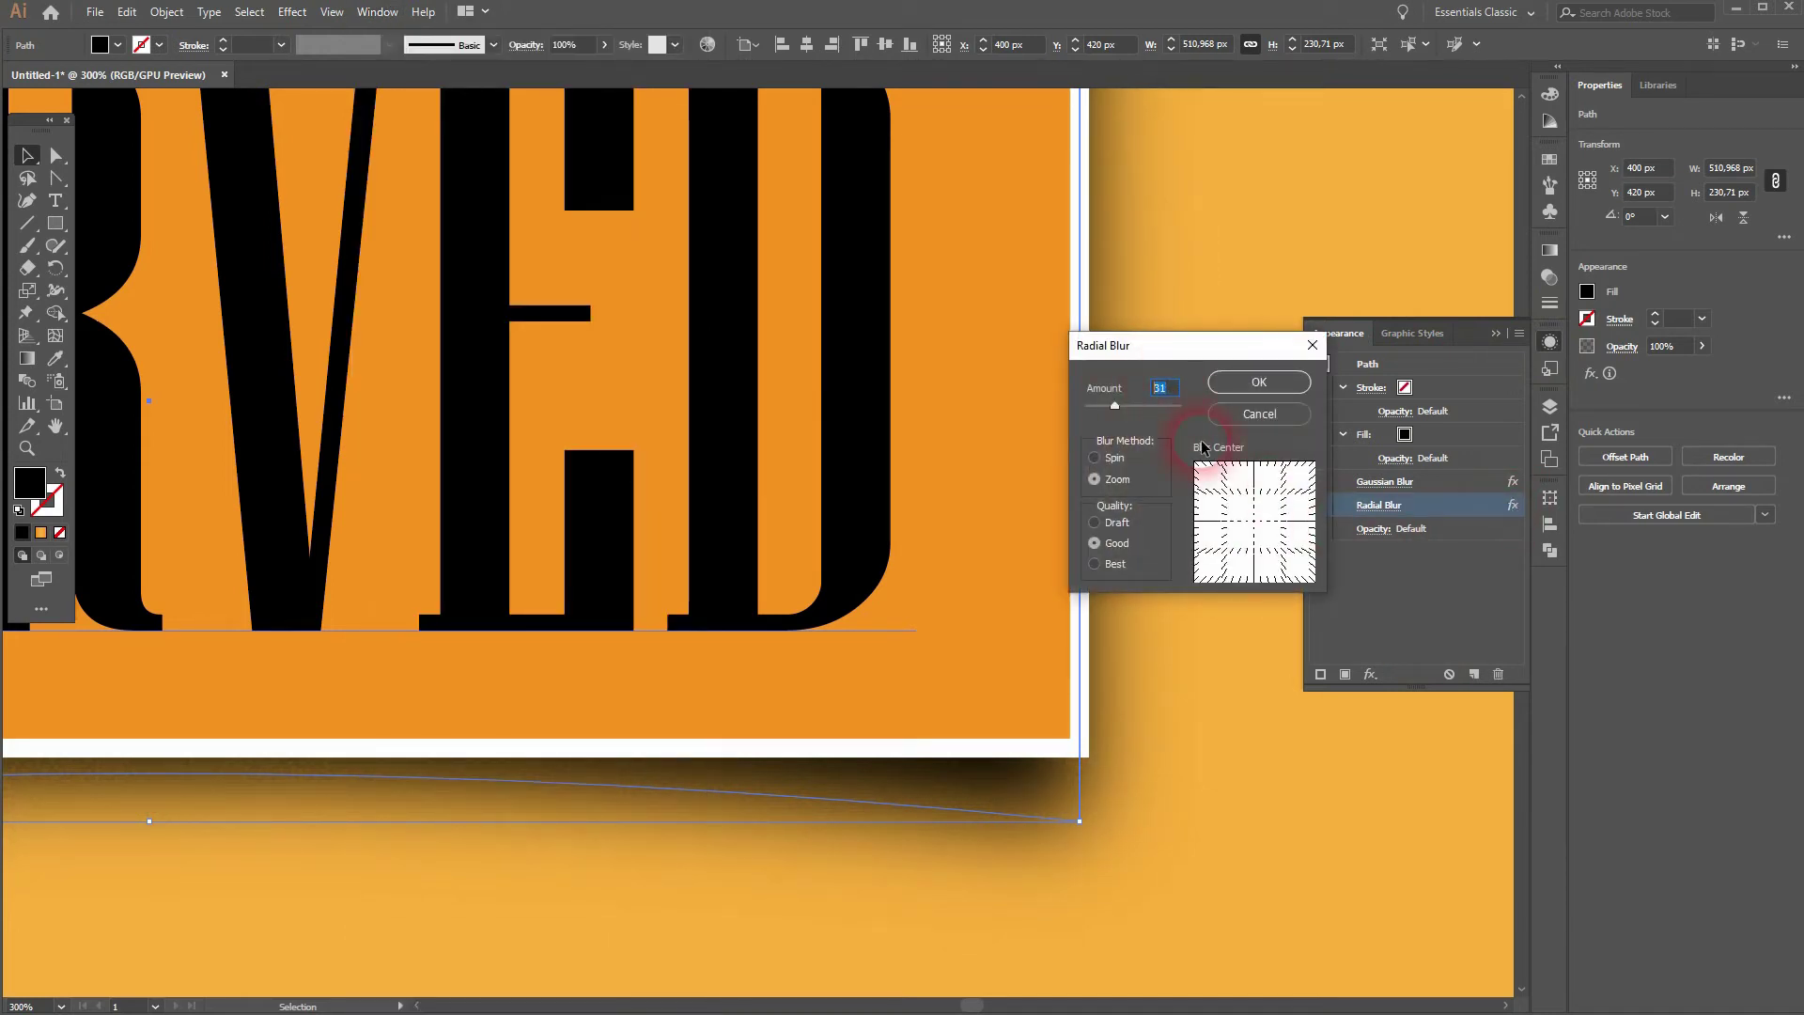
pyautogui.write('5')
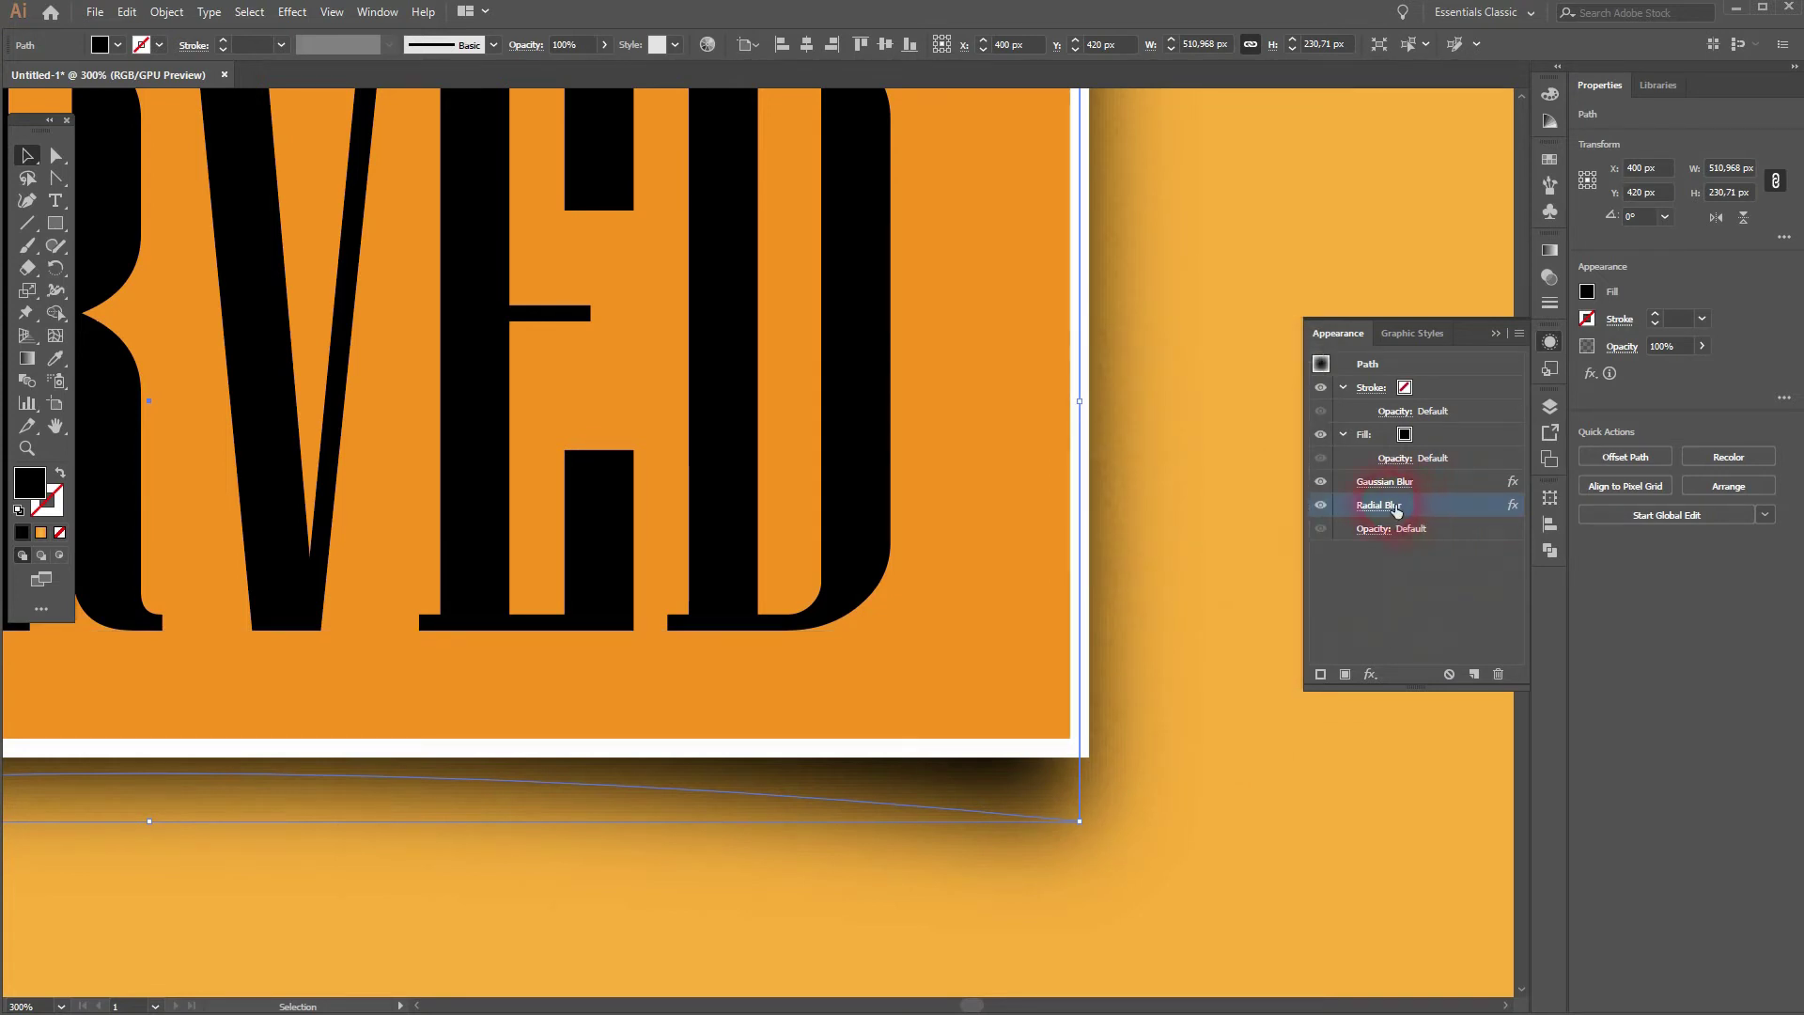
pyautogui.click(1509, 501)
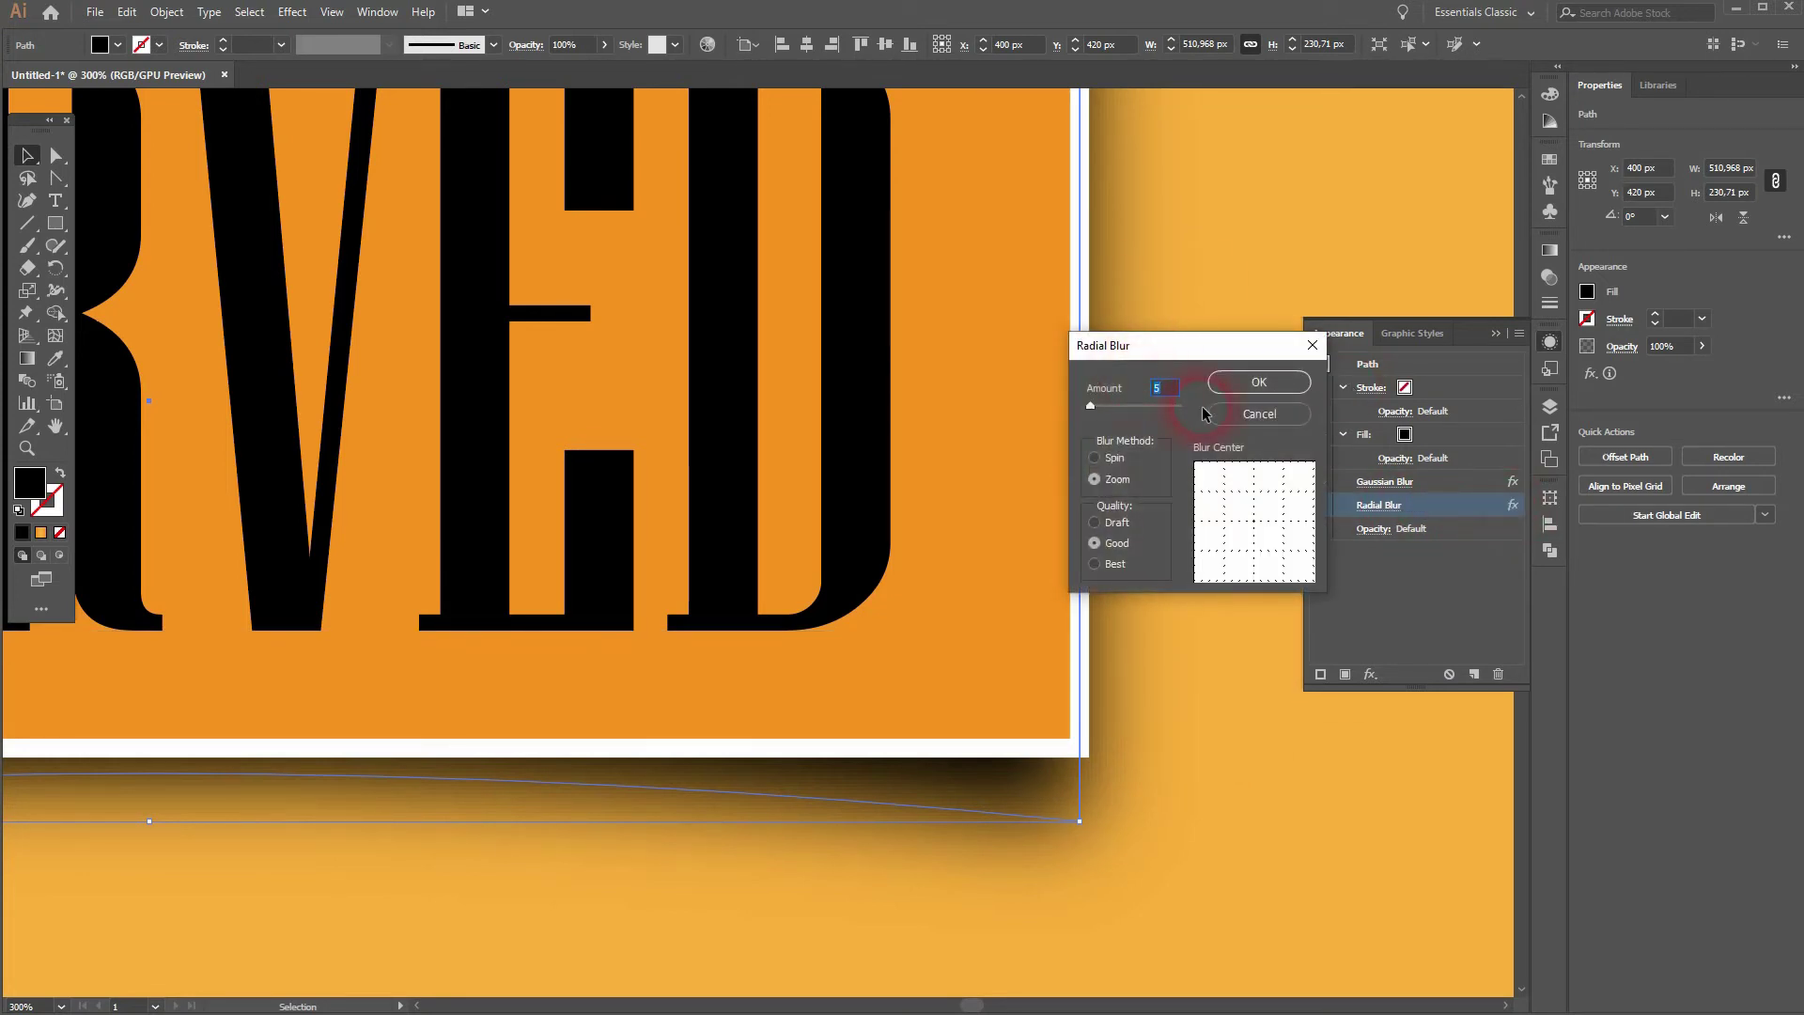
pyautogui.click(1242, 381)
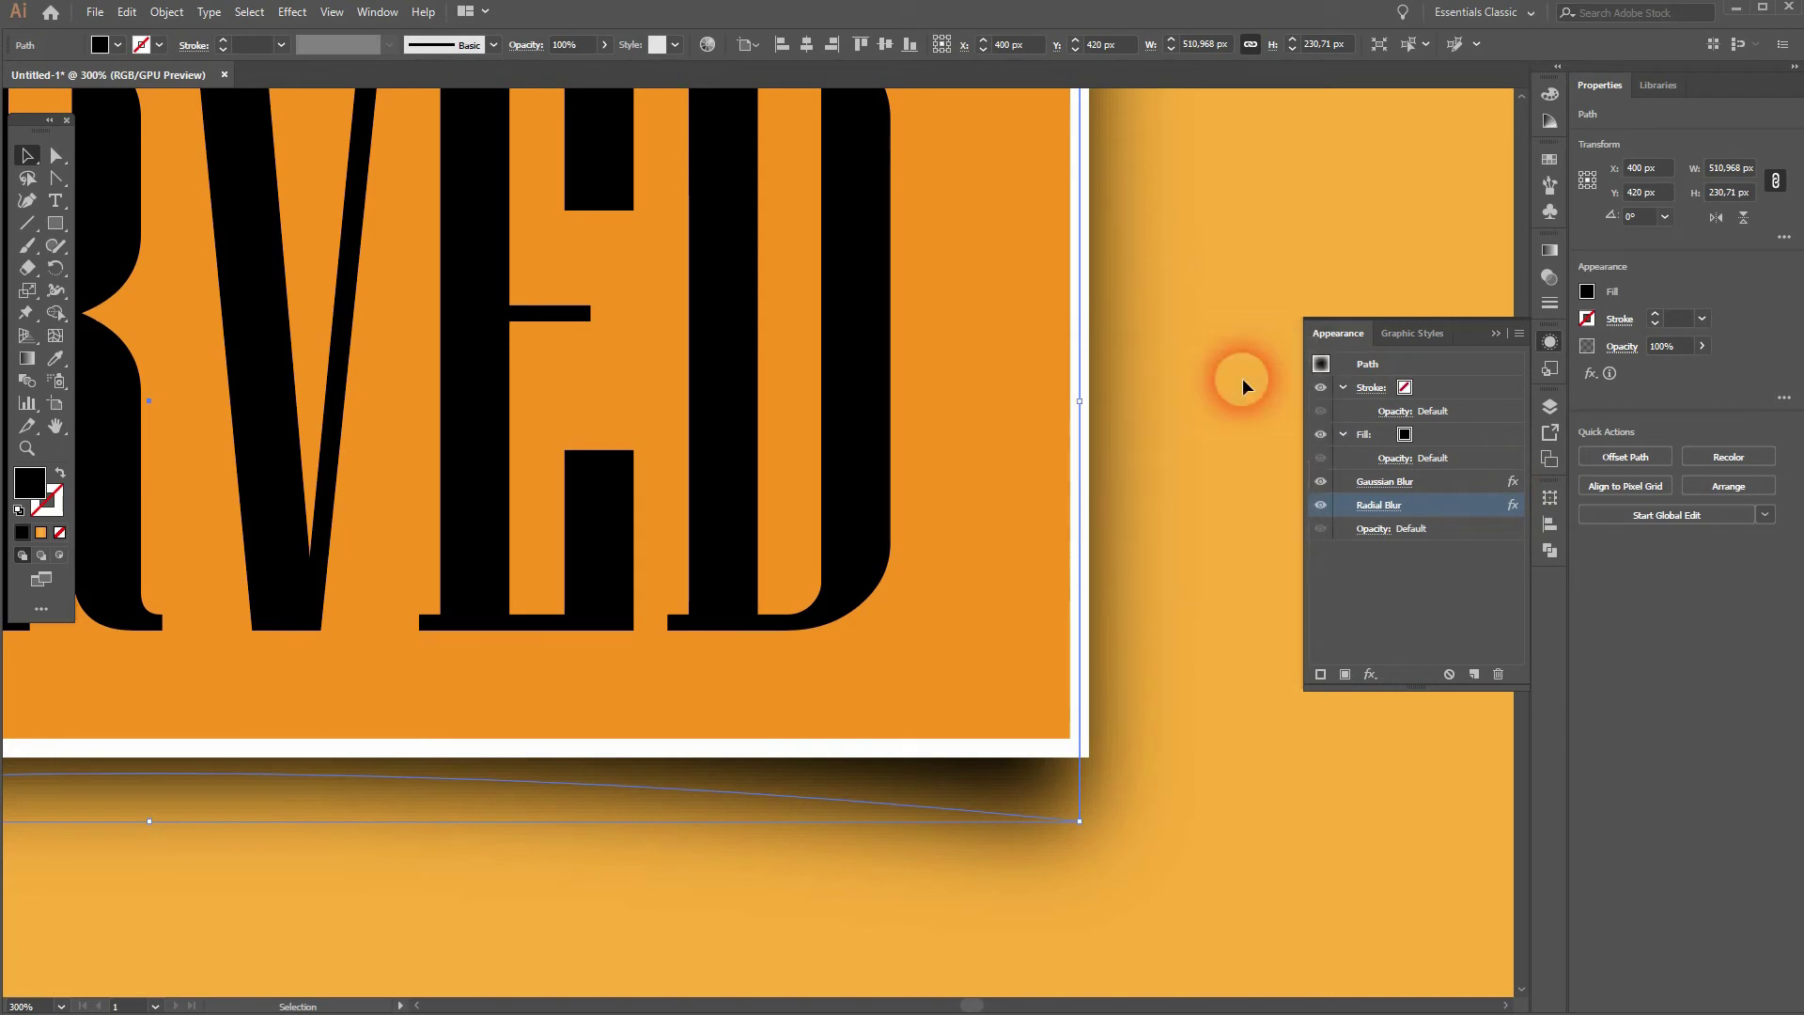
pyautogui.click(1497, 334)
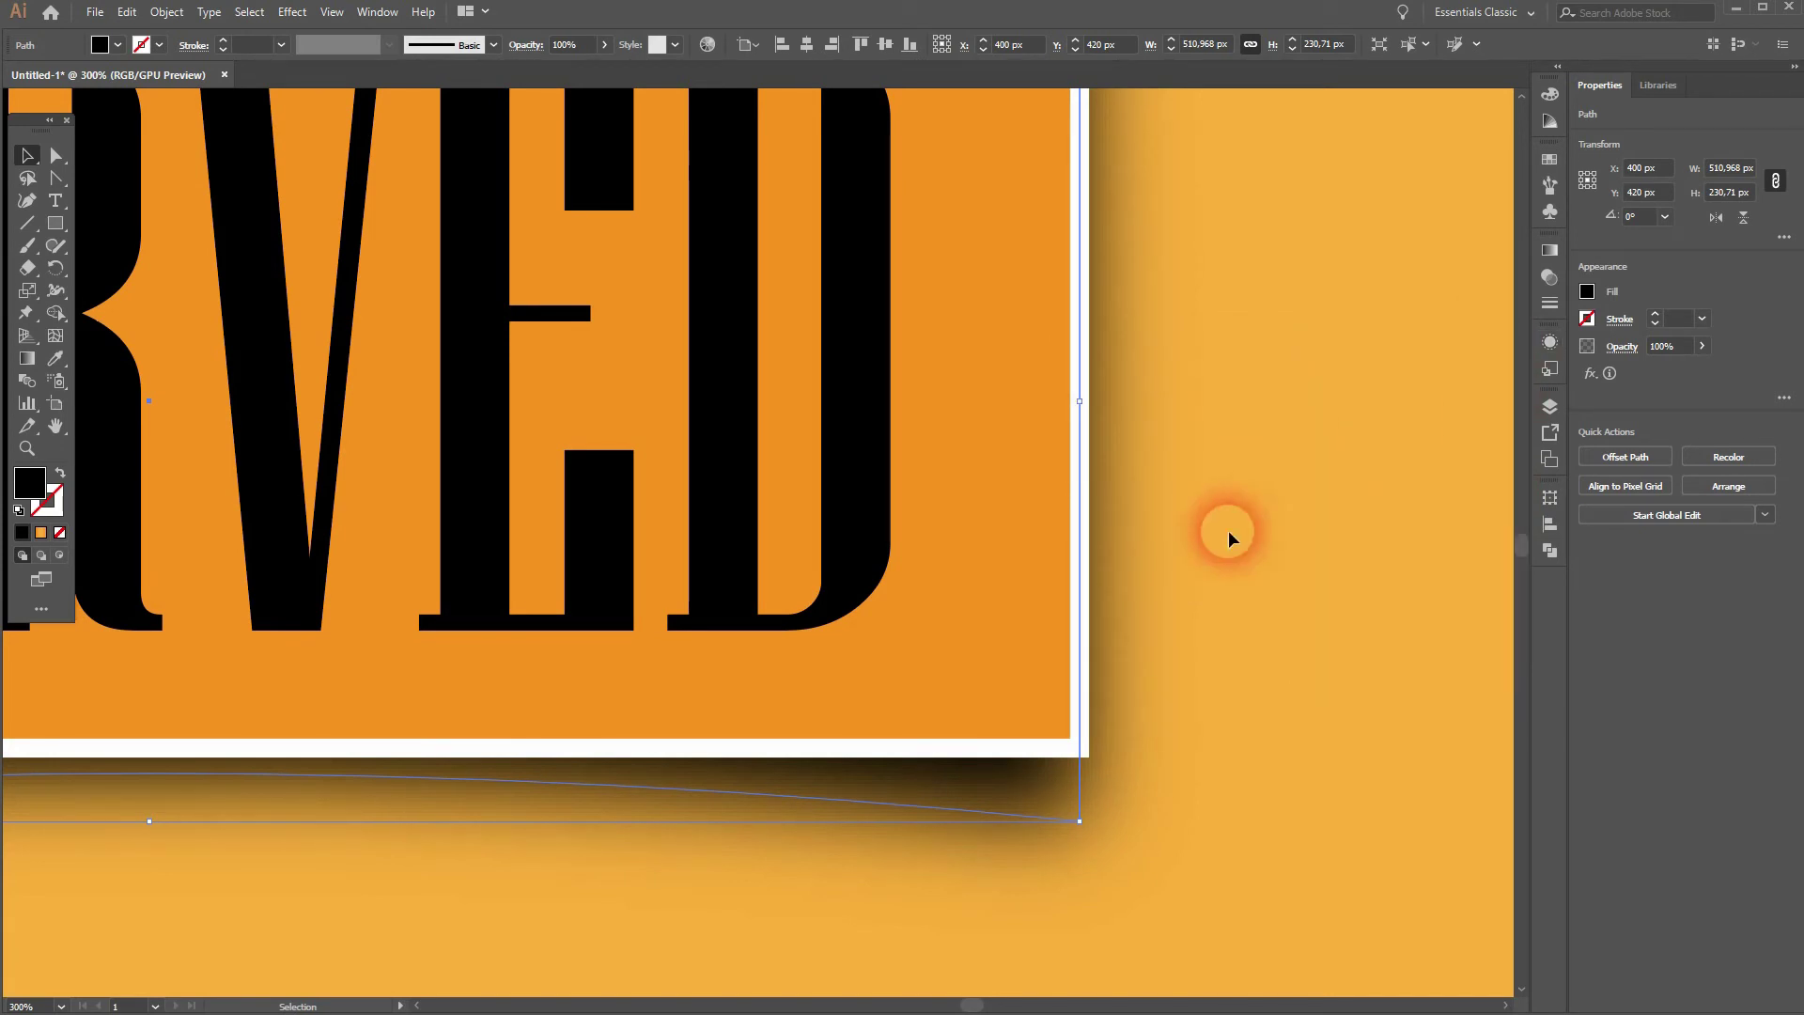
pyautogui.hotkey('ctrl', '0')
# Step: Apply the White, Black gradient to the orange panel and add a middle stop
pyautogui.click(1286, 693)
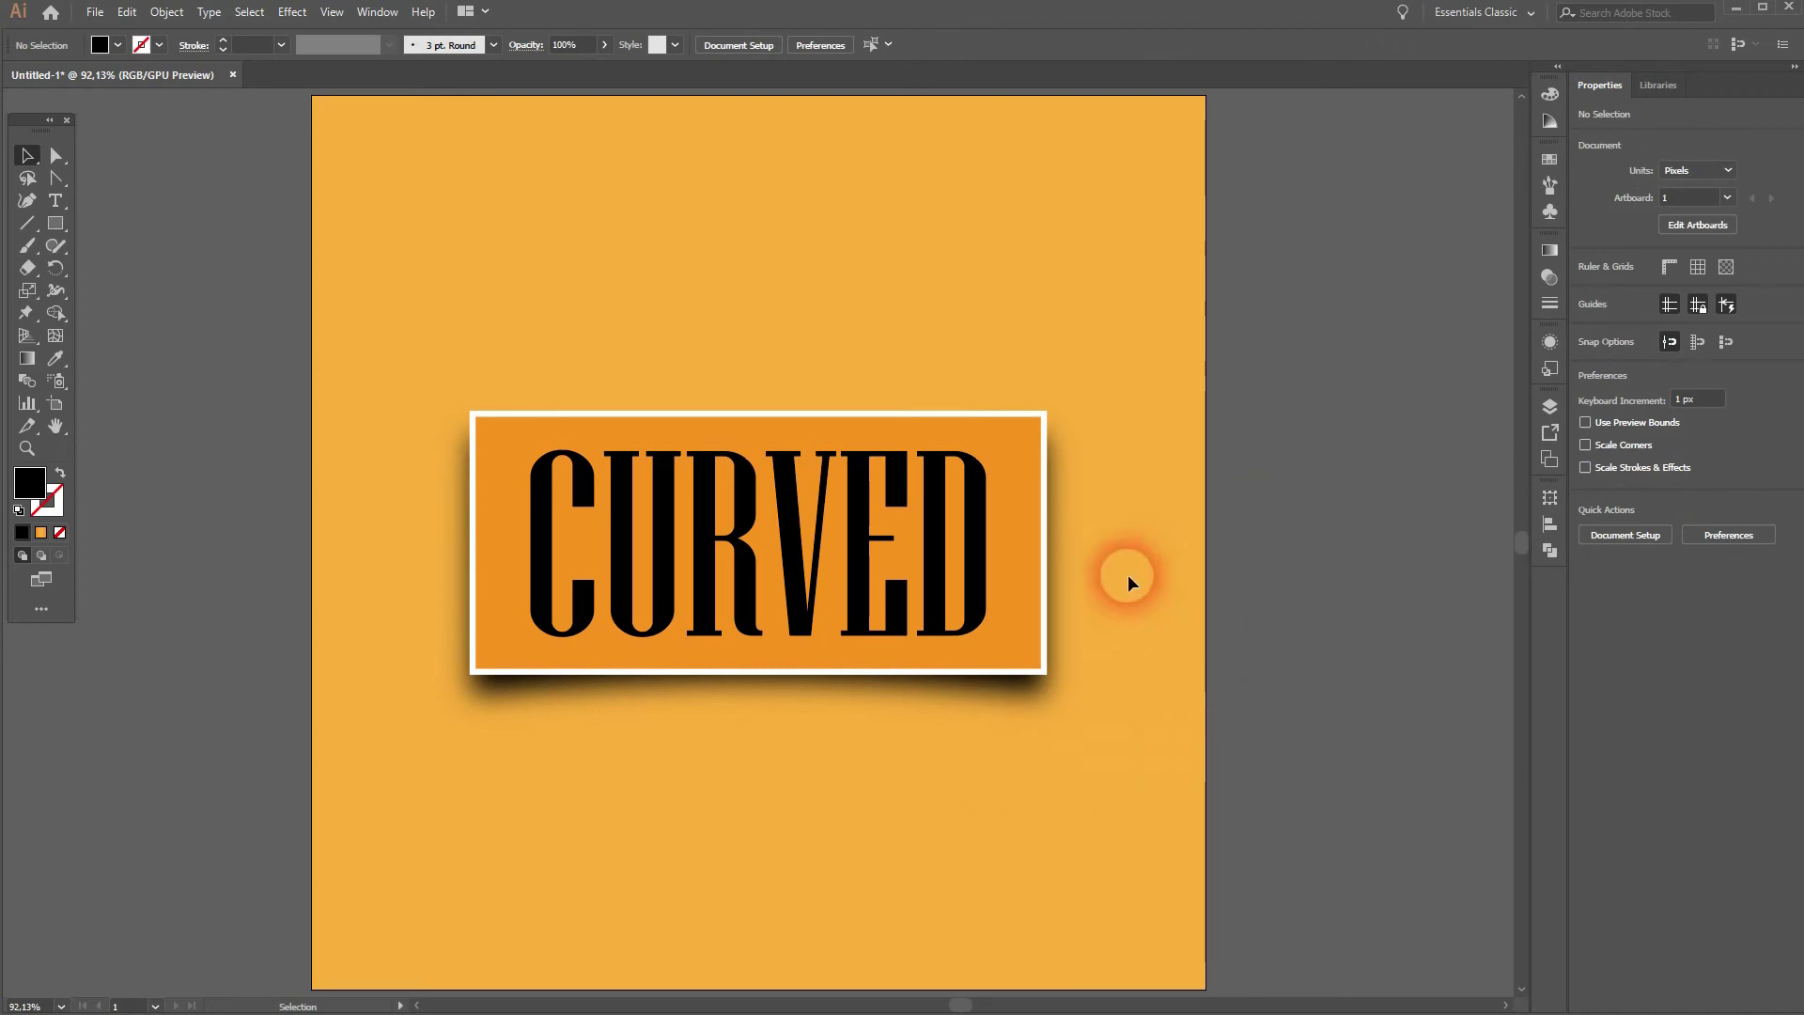
pyautogui.click(1024, 531)
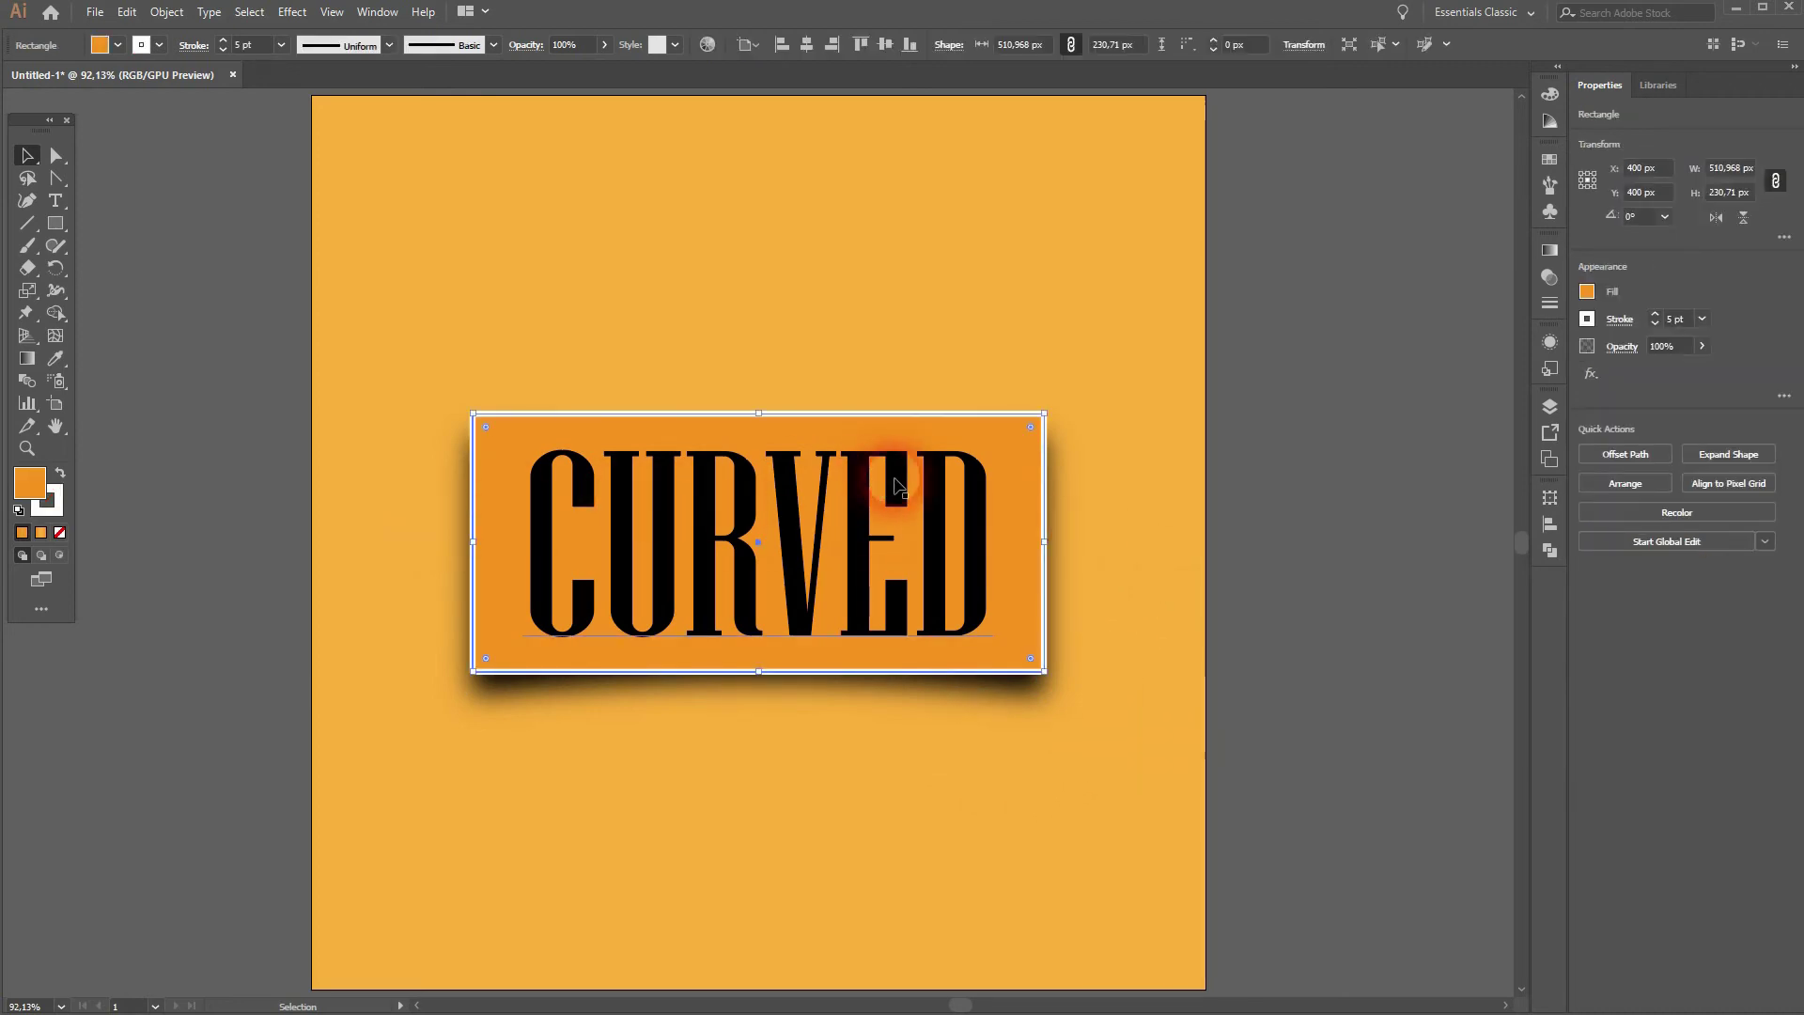
pyautogui.click(1551, 250)
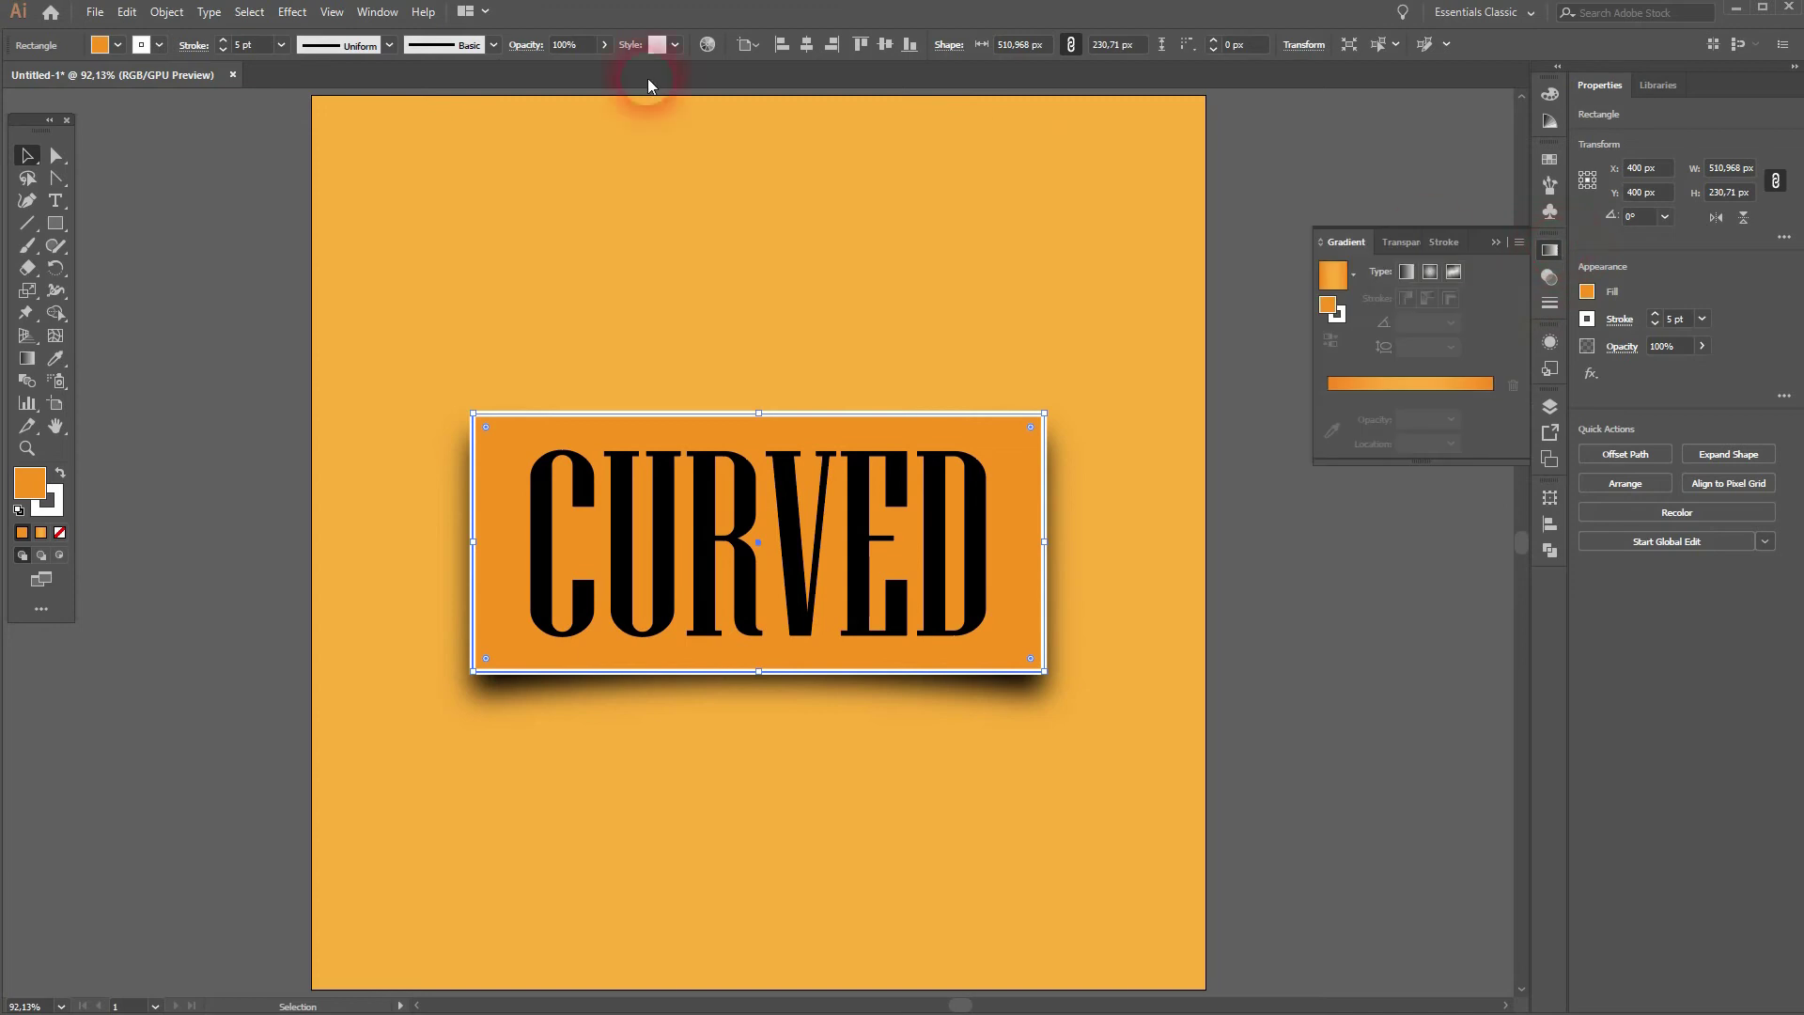
pyautogui.click(379, 11)
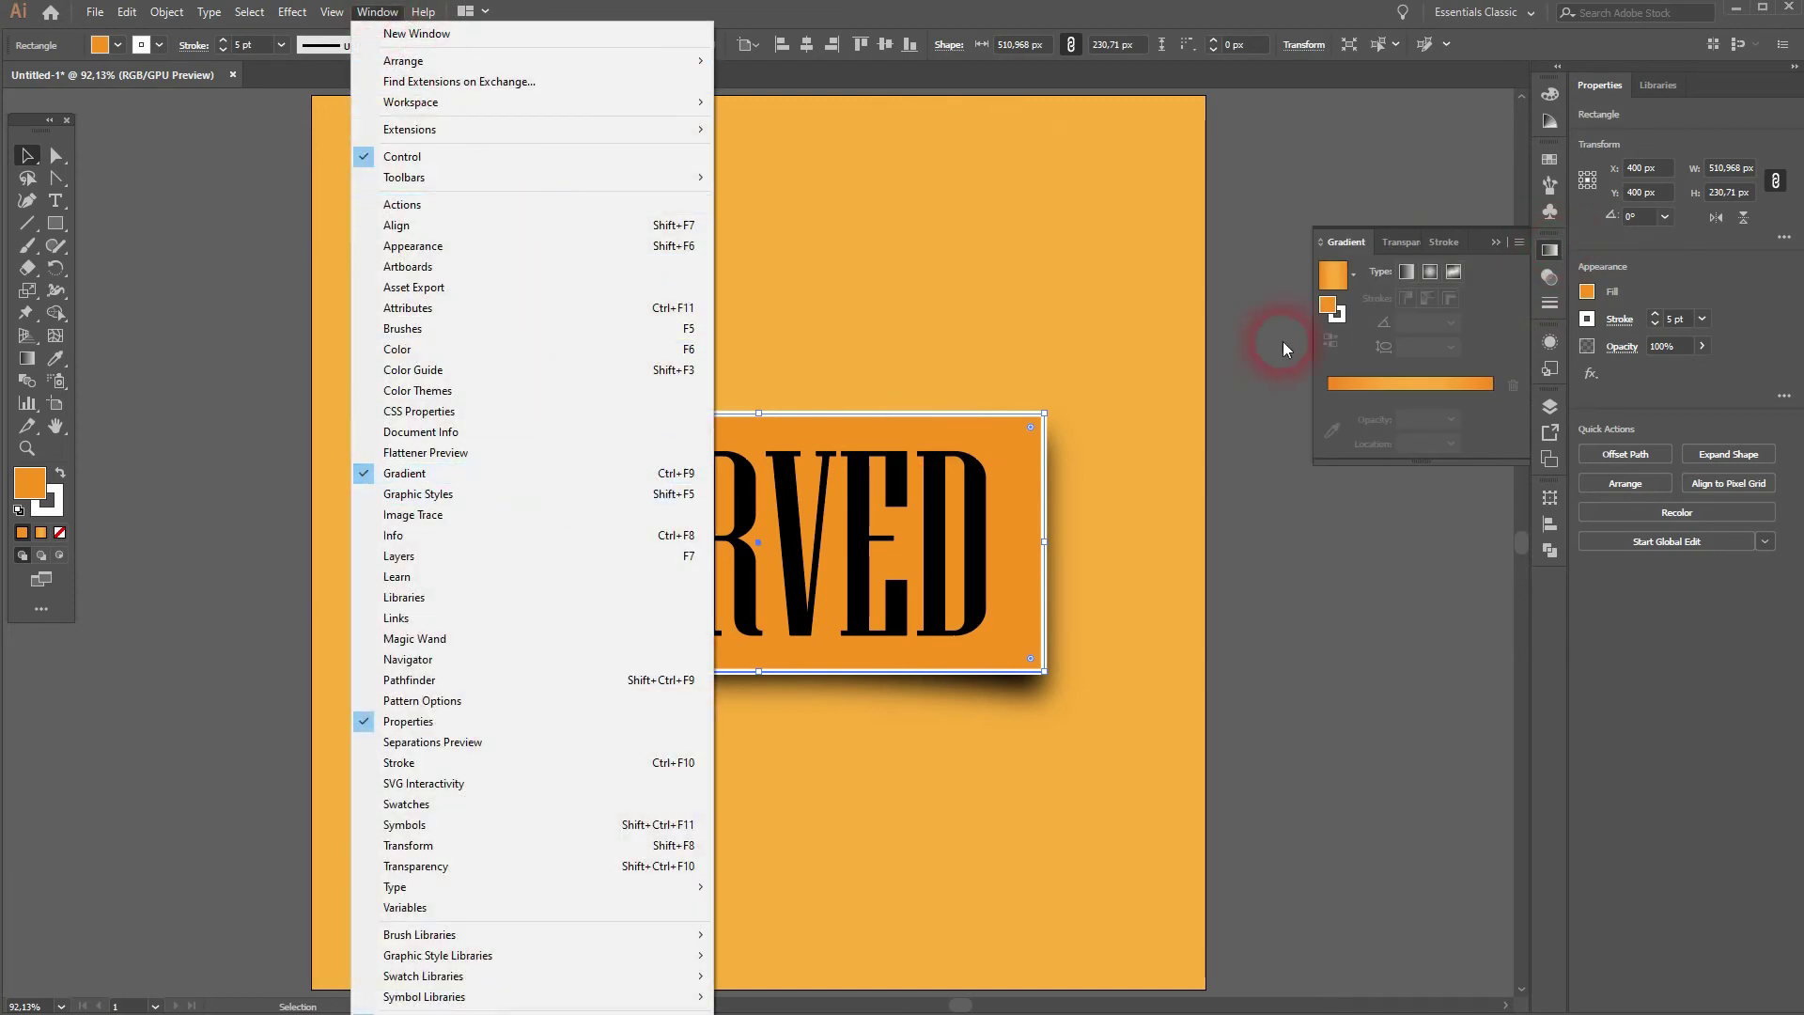
pyautogui.click(1506, 303)
pyautogui.click(1351, 286)
pyautogui.click(1355, 275)
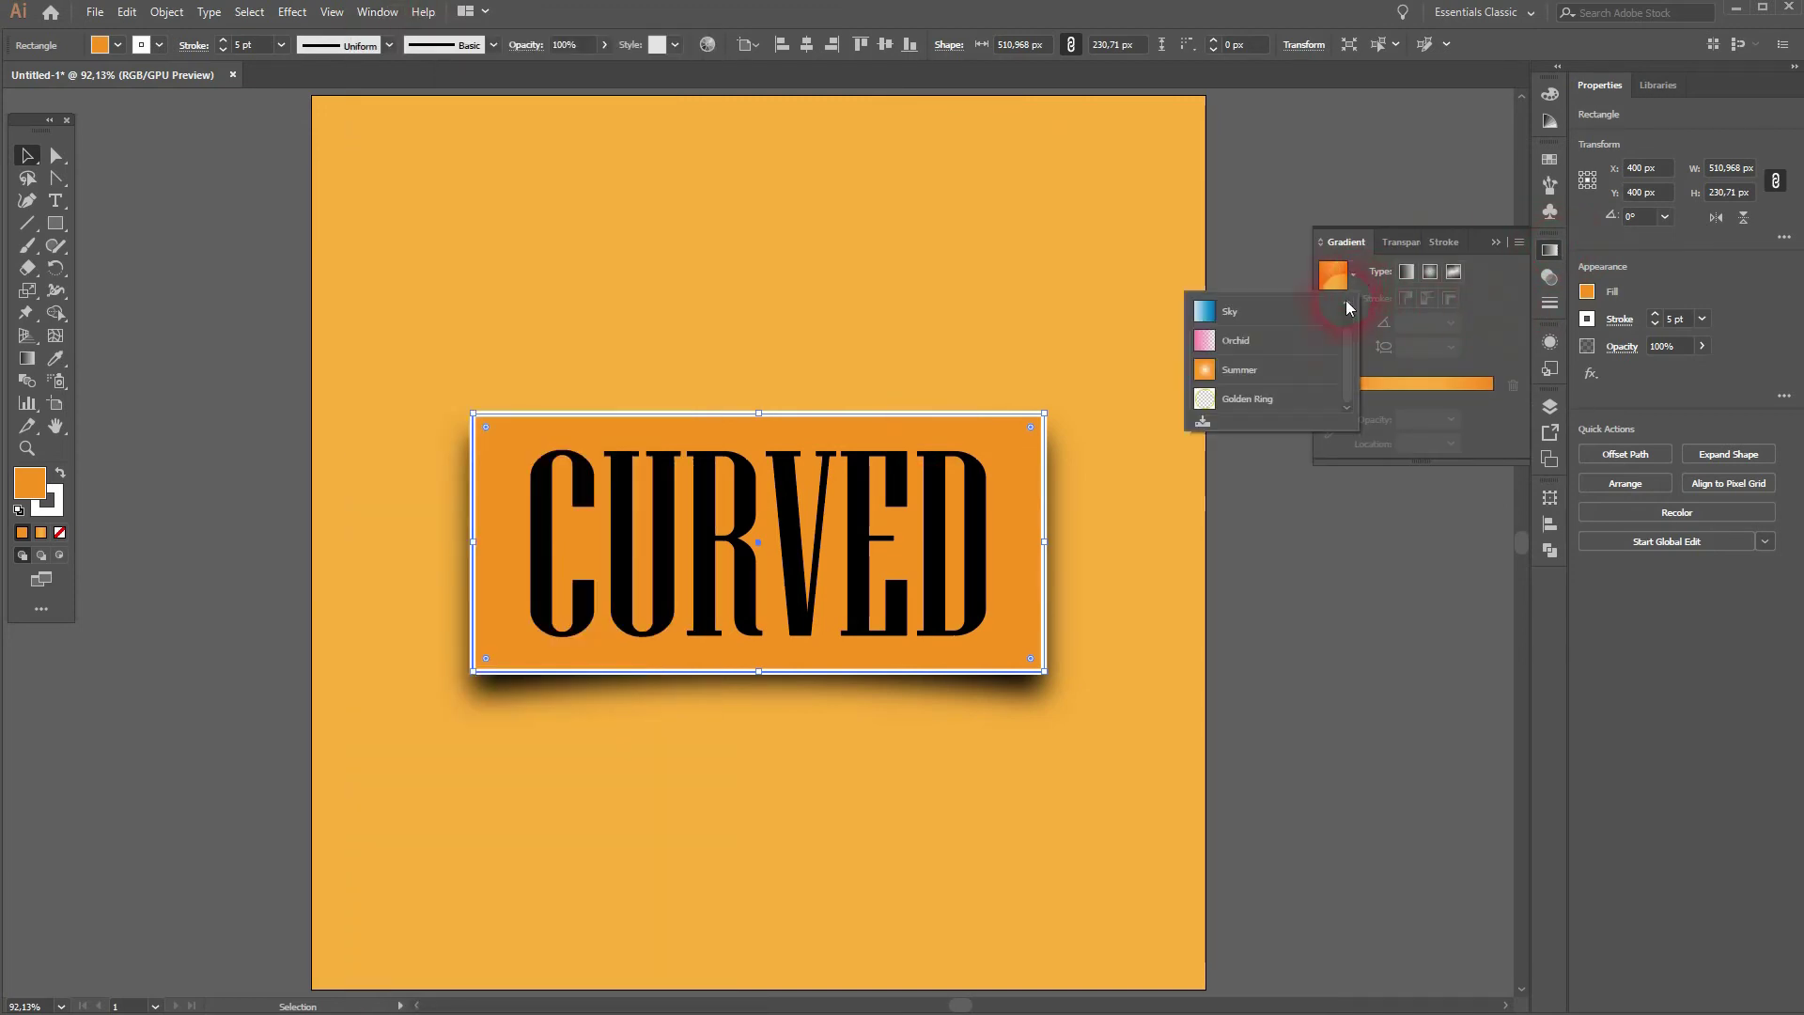
pyautogui.click(1207, 304)
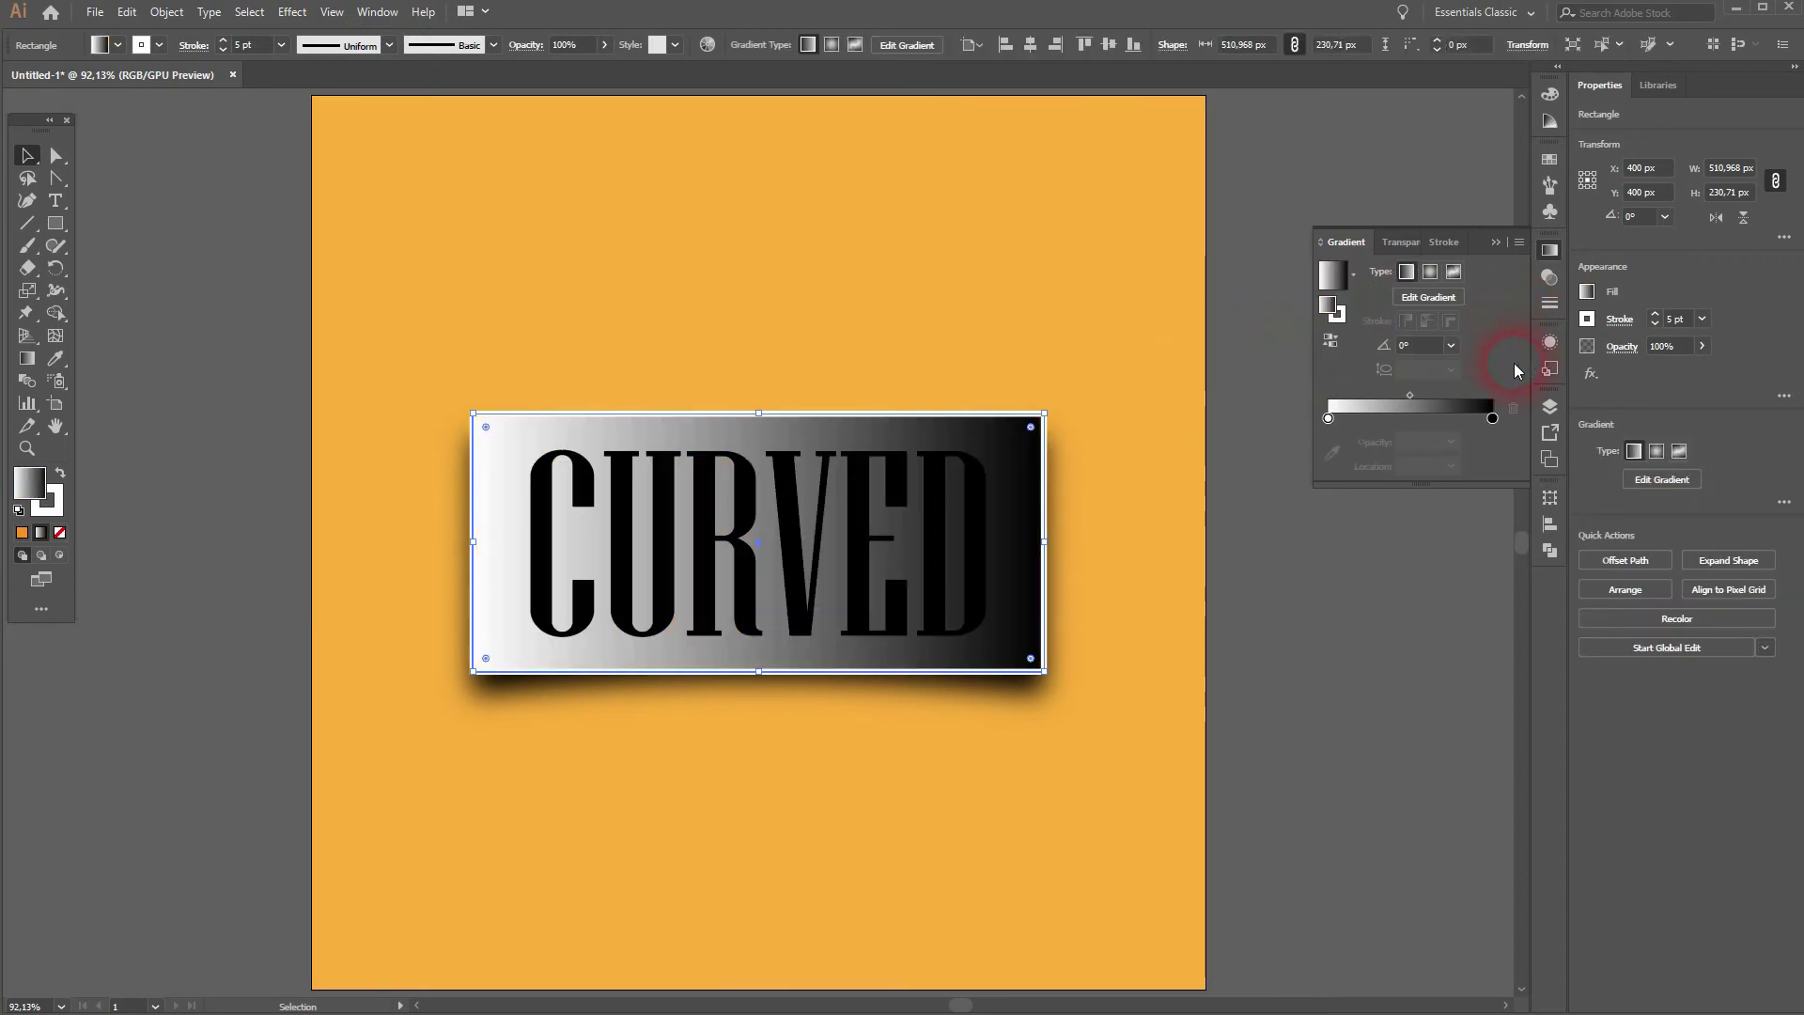
pyautogui.click(1408, 419)
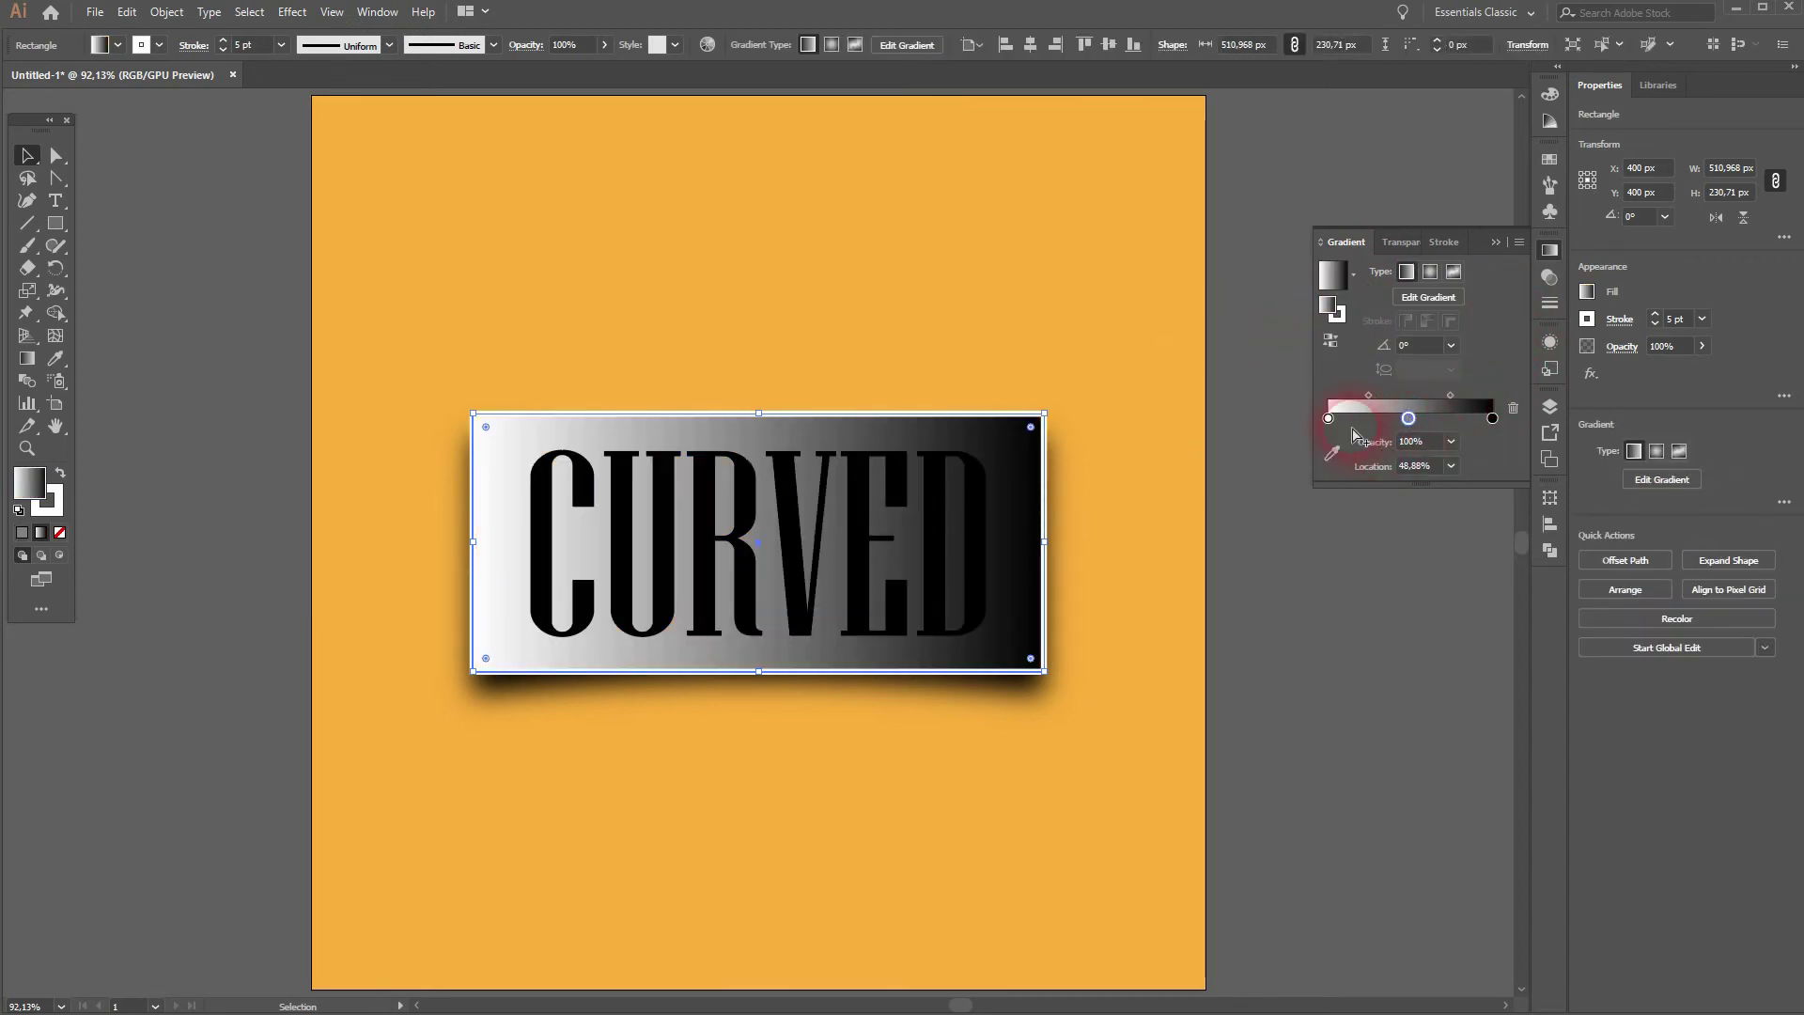
# Step: Set the left, middle and right gradient stops to the orange swatch
pyautogui.doubleClick(1327, 419)
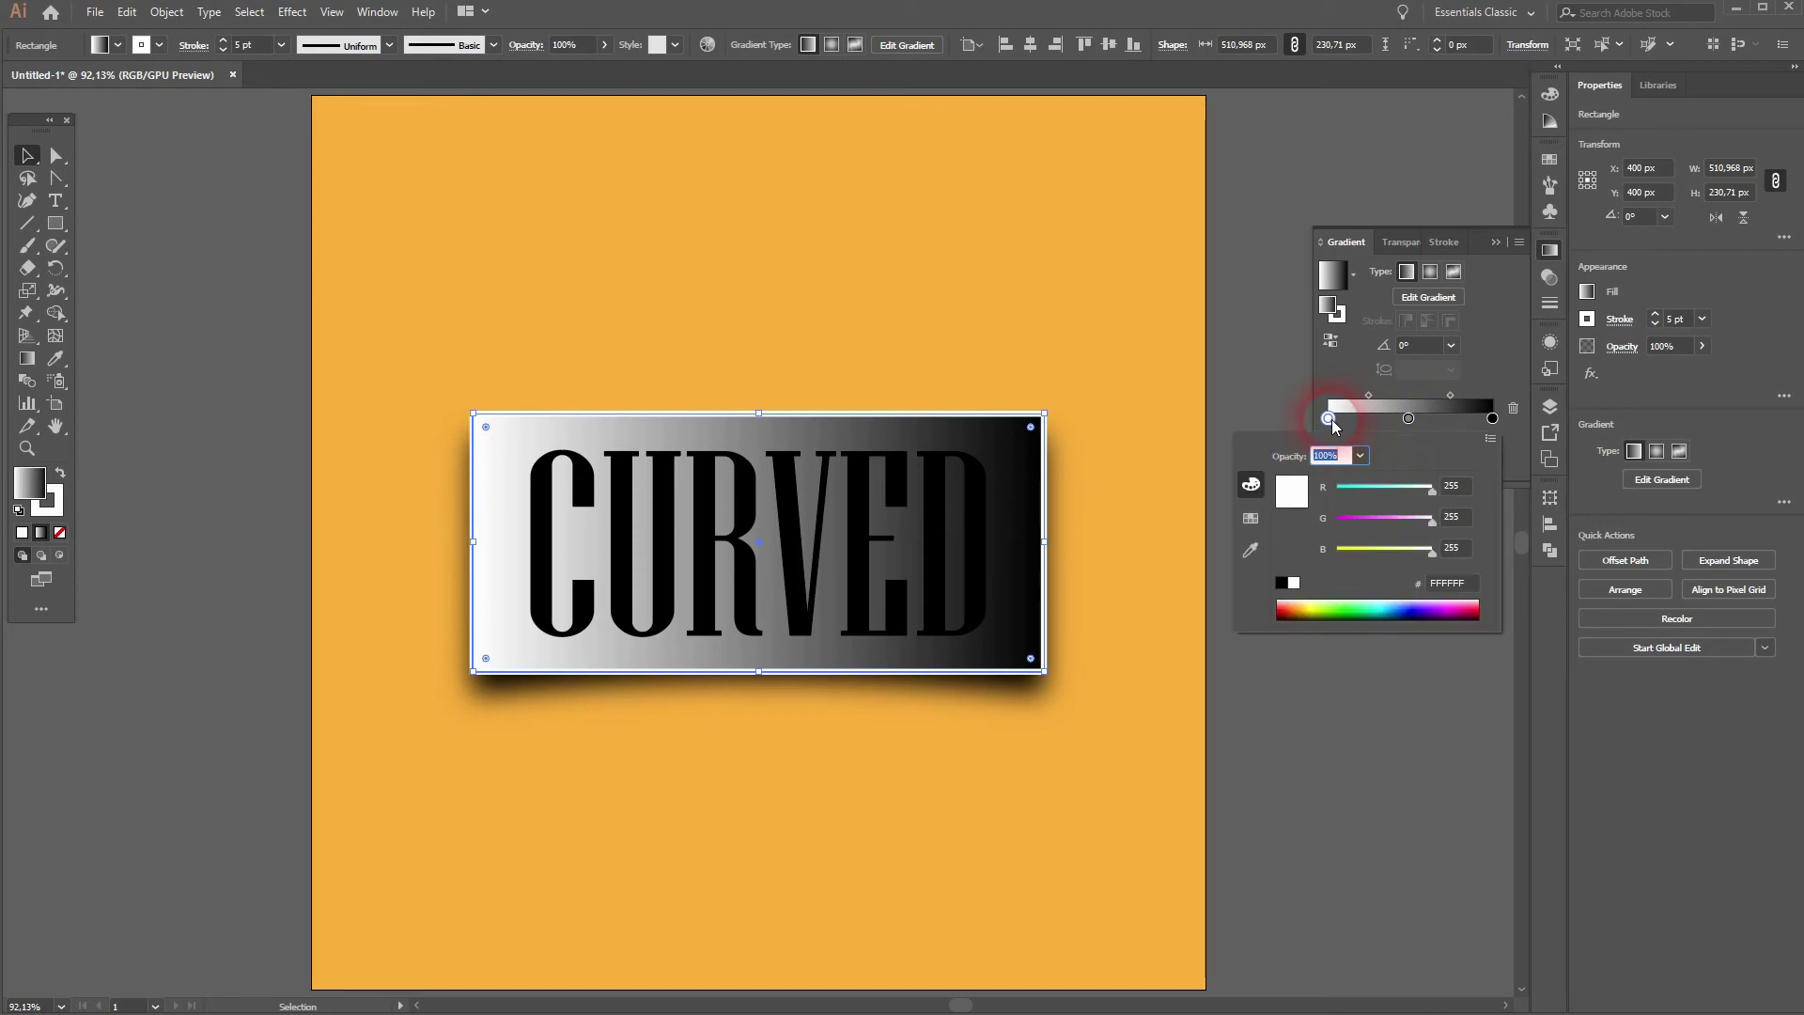
pyautogui.click(1250, 518)
pyautogui.click(1423, 477)
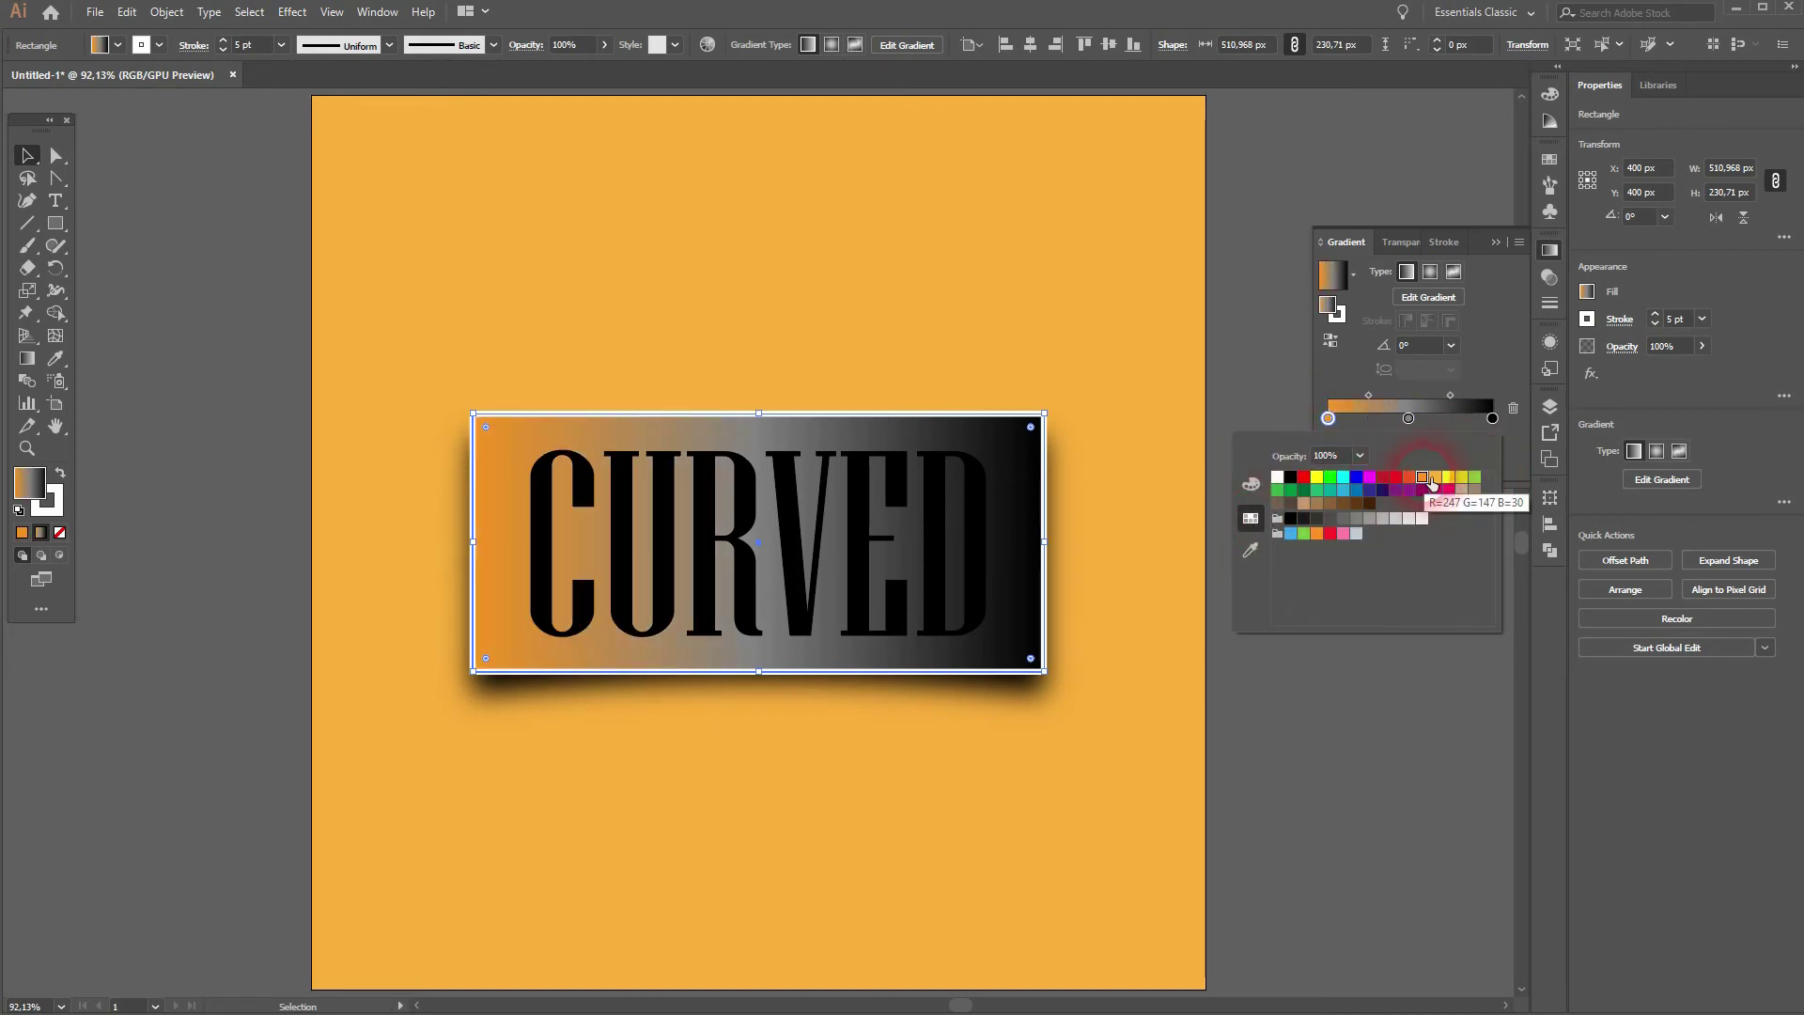
pyautogui.click(1421, 481)
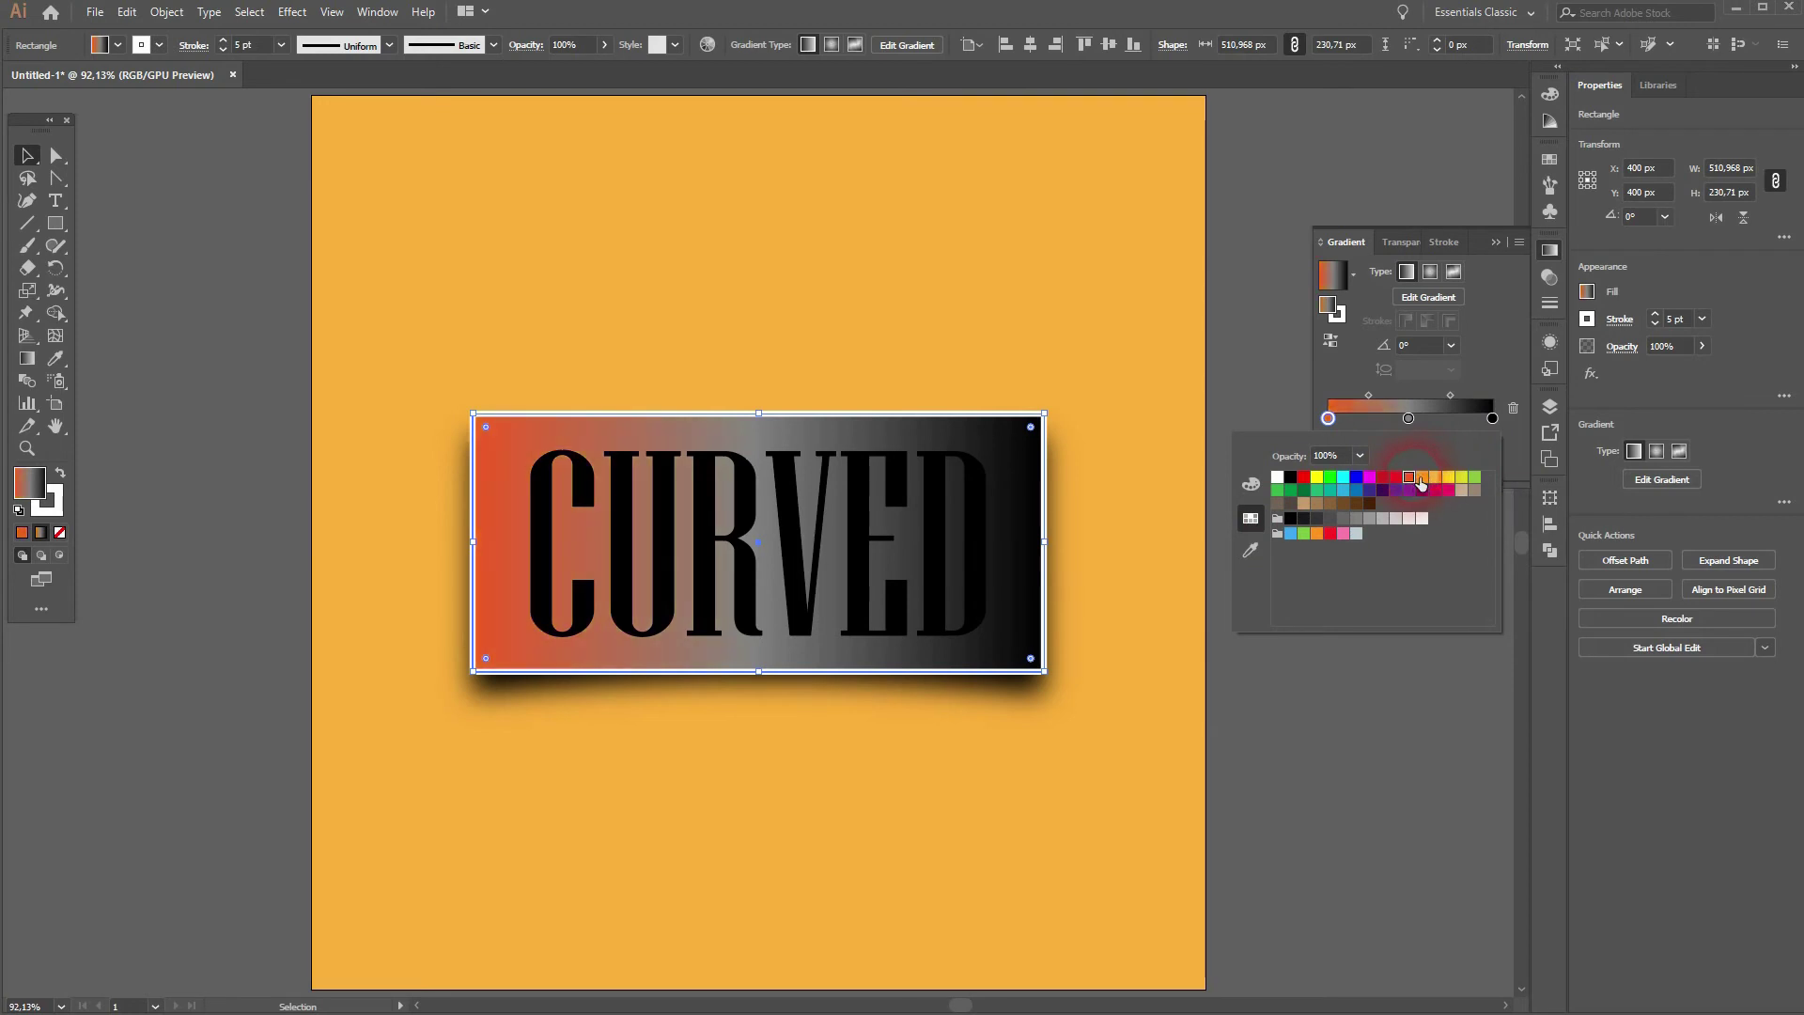
pyautogui.click(1425, 479)
pyautogui.click(1409, 419)
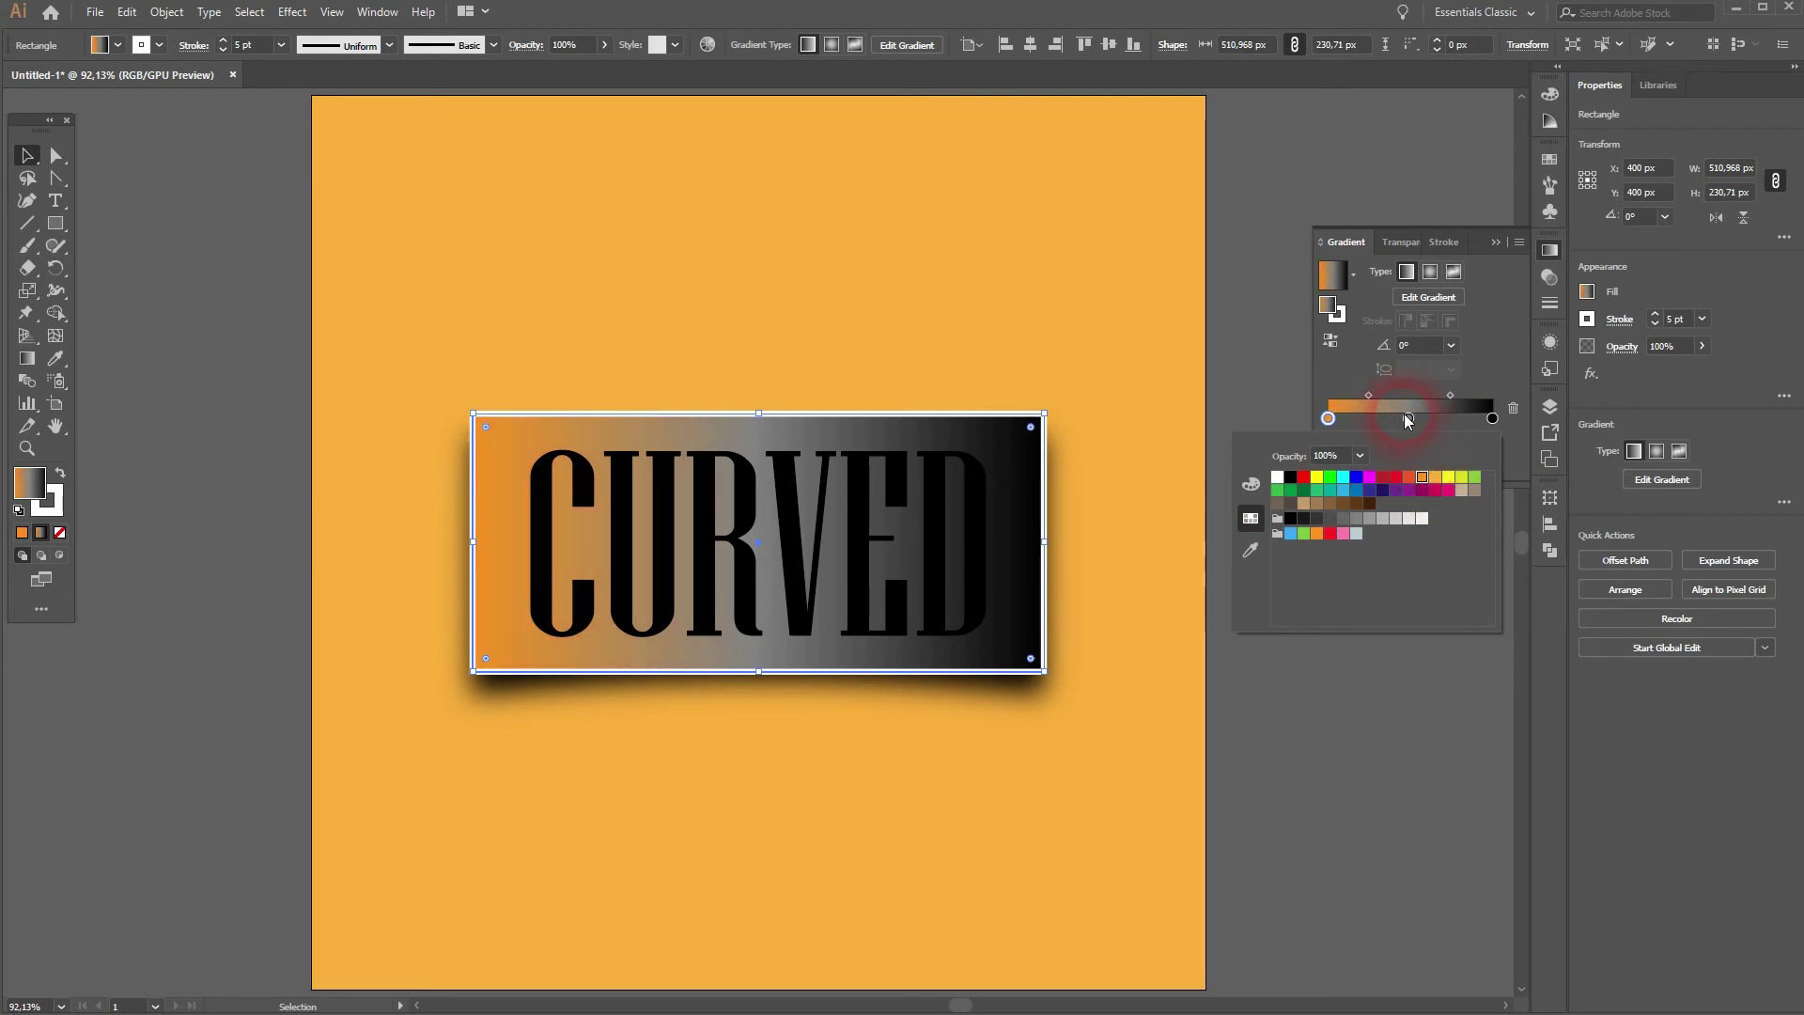
pyautogui.doubleClick(1409, 419)
pyautogui.click(1423, 478)
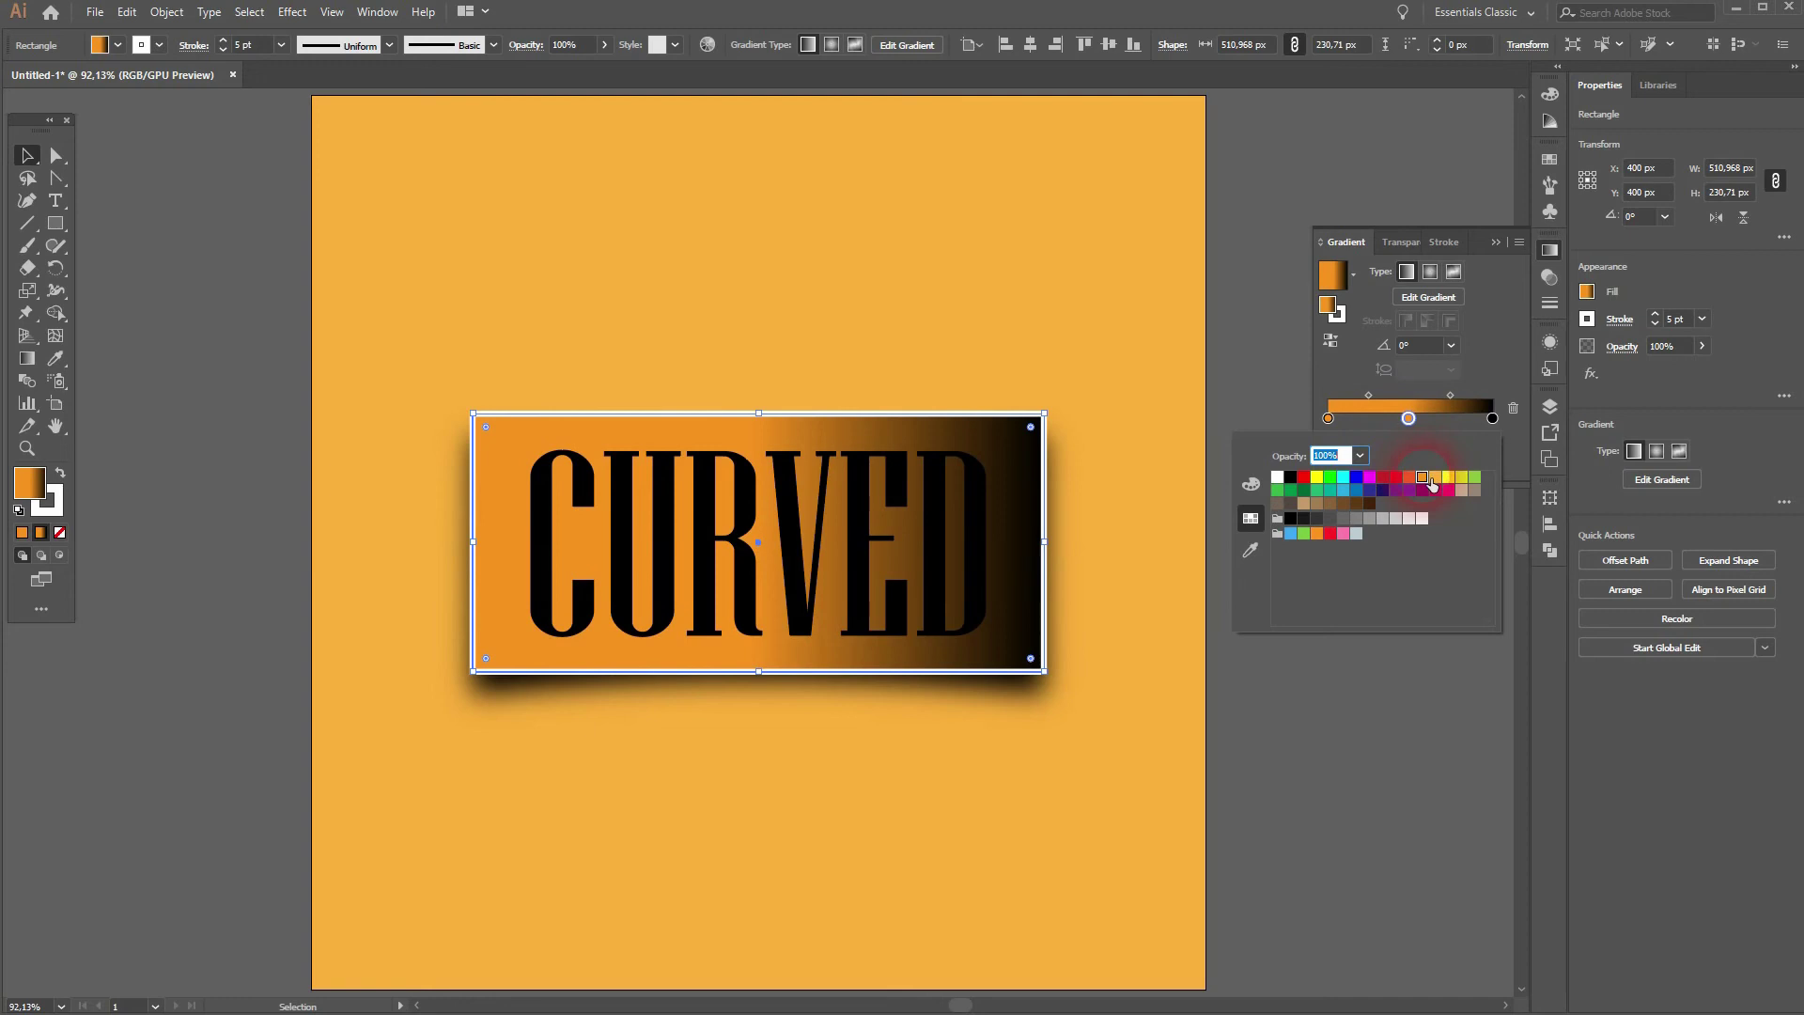
pyautogui.doubleClick(1493, 419)
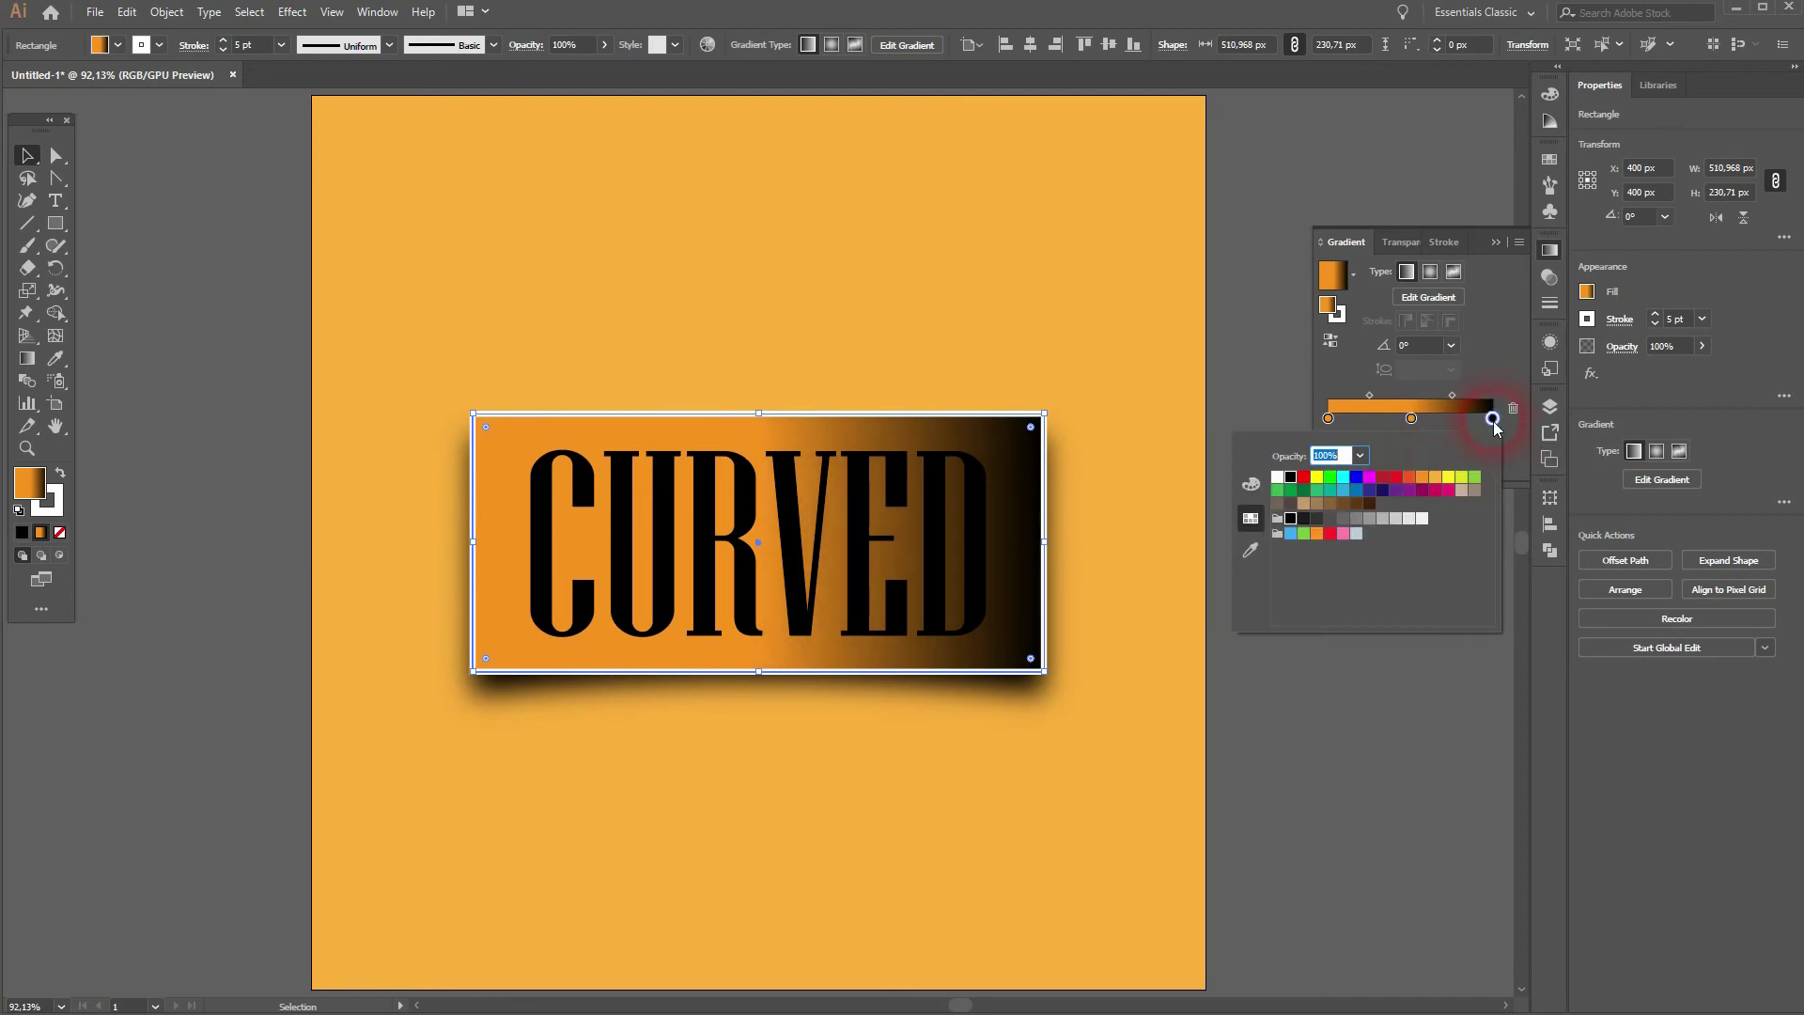
pyautogui.click(1425, 479)
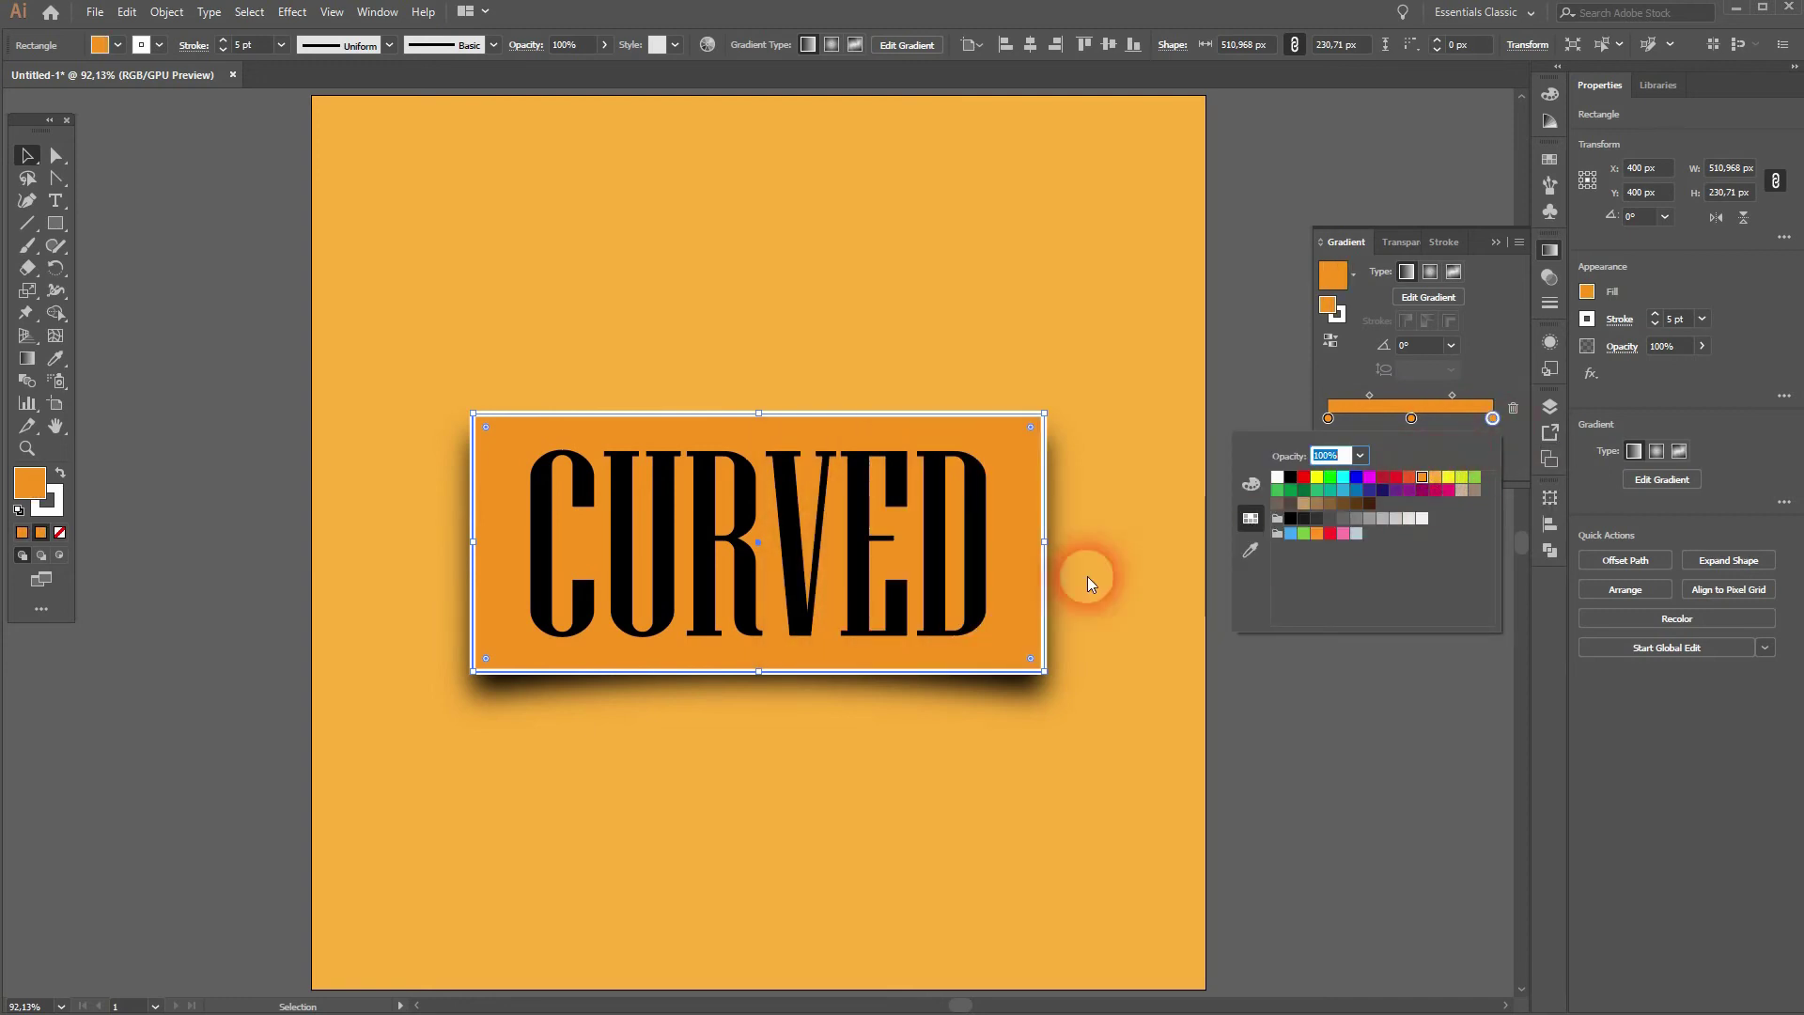
# Step: Darken the left gradient stop's orange to G 135 using RGB sliders
pyautogui.click(1252, 485)
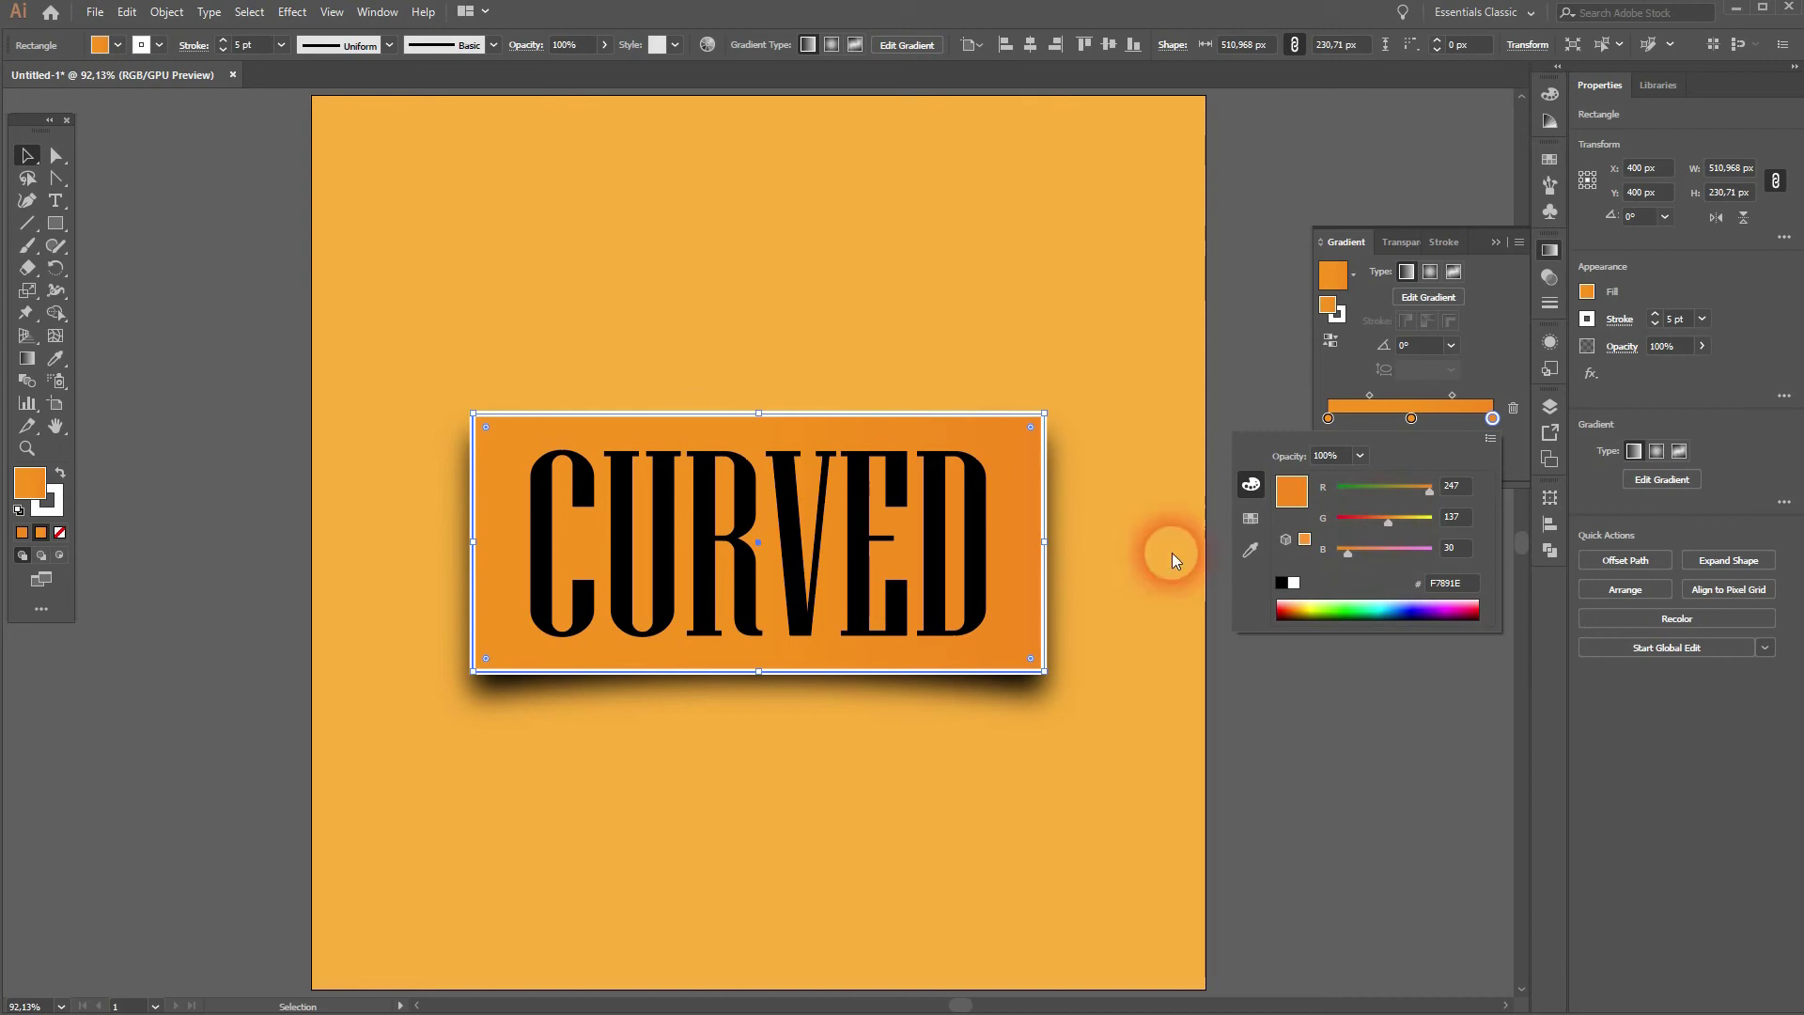
pyautogui.click(1328, 417)
pyautogui.doubleClick(1329, 417)
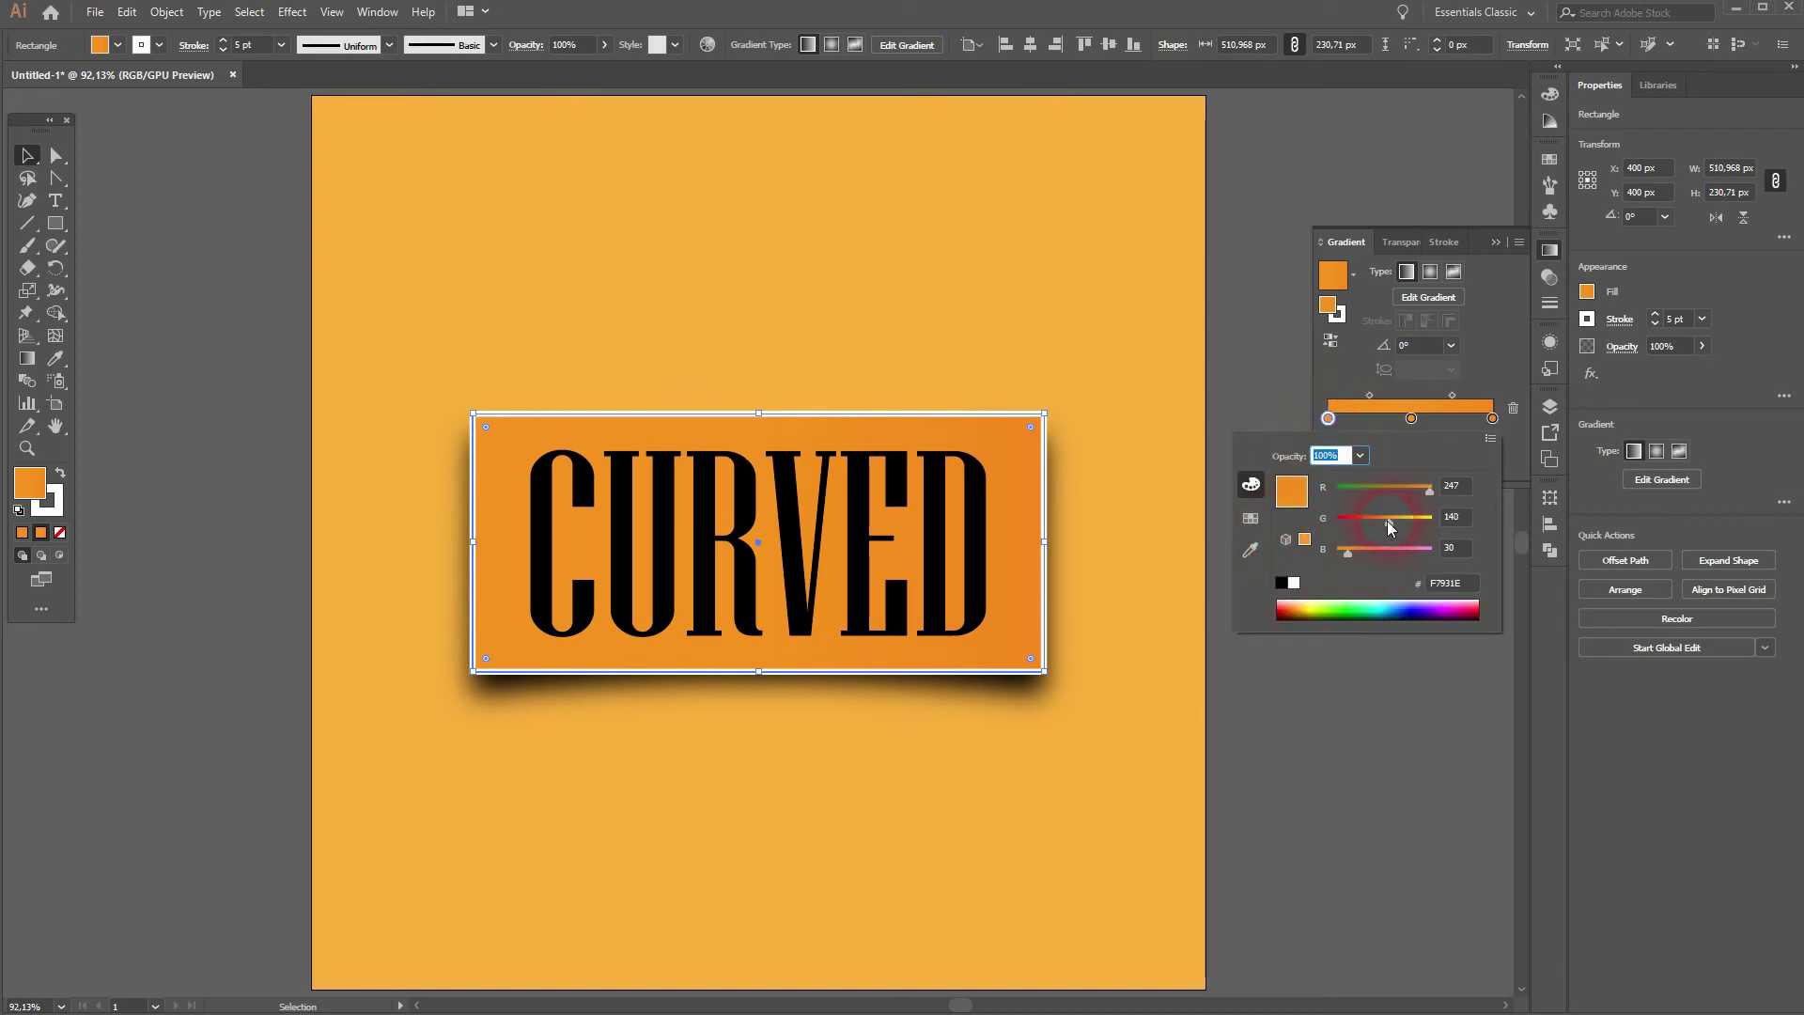
pyautogui.moveTo(1388, 526); pyautogui.dragTo(1387, 522)
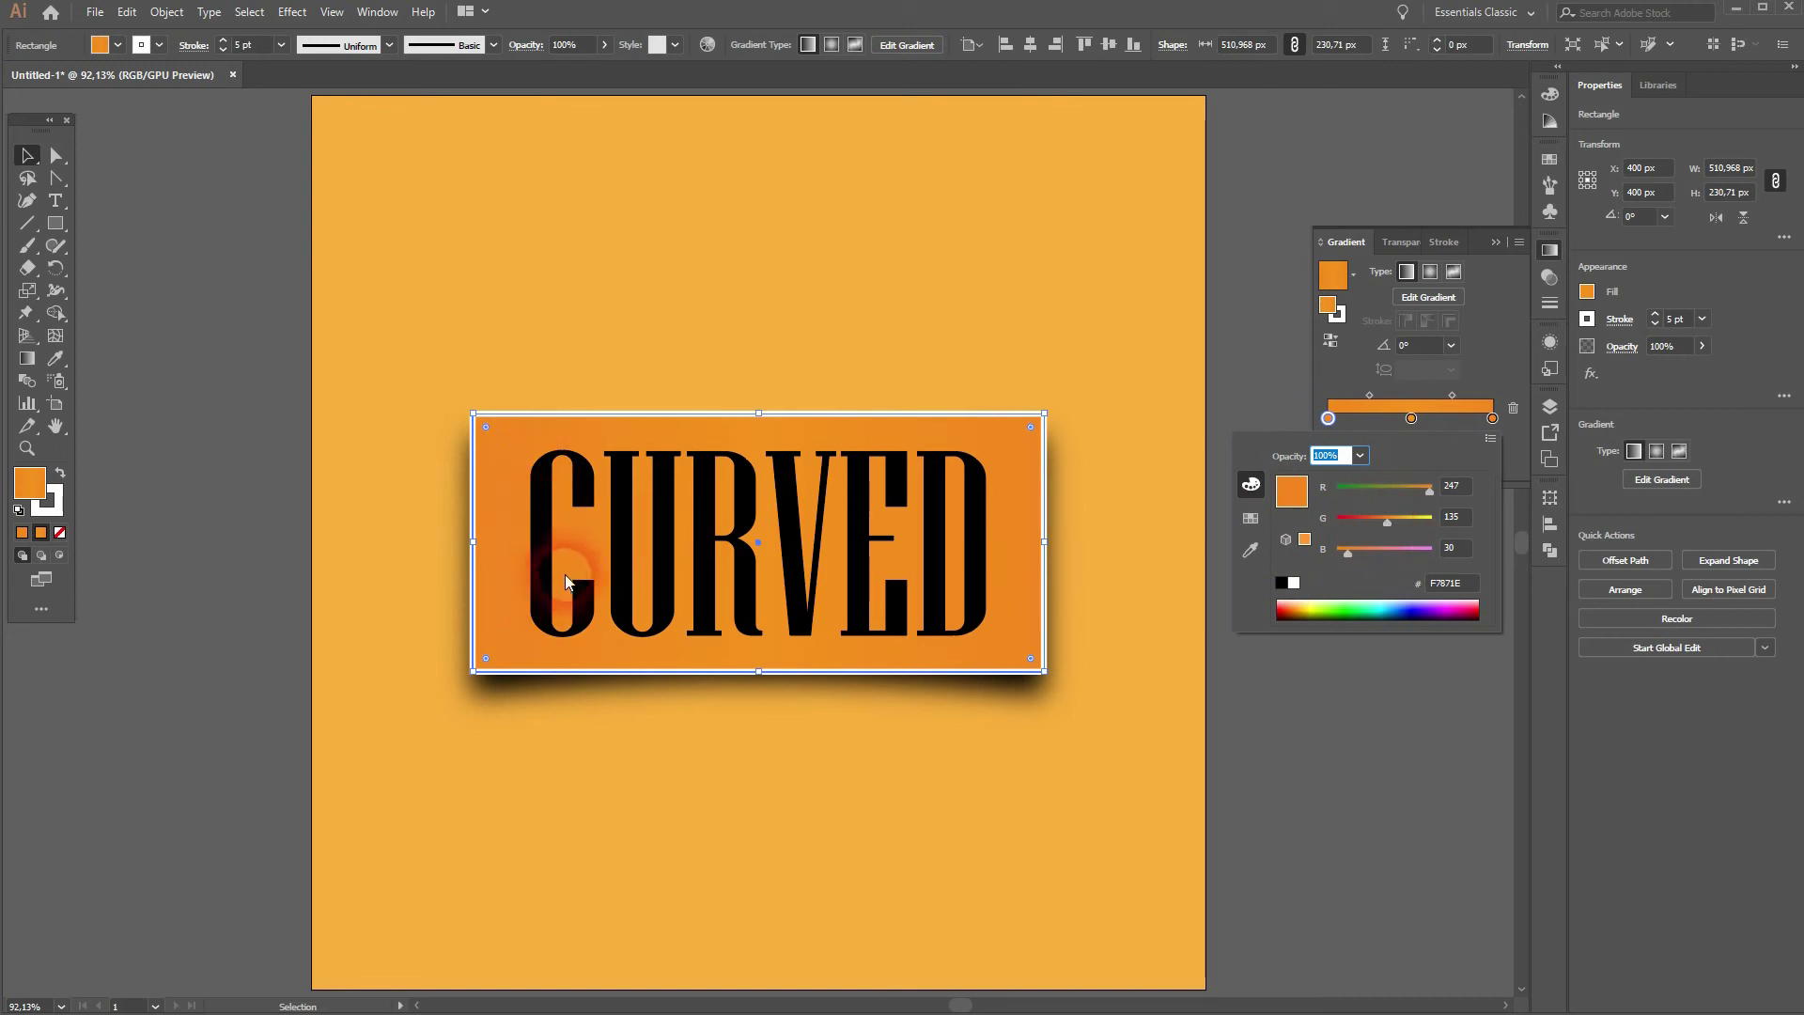
pyautogui.click(1534, 354)
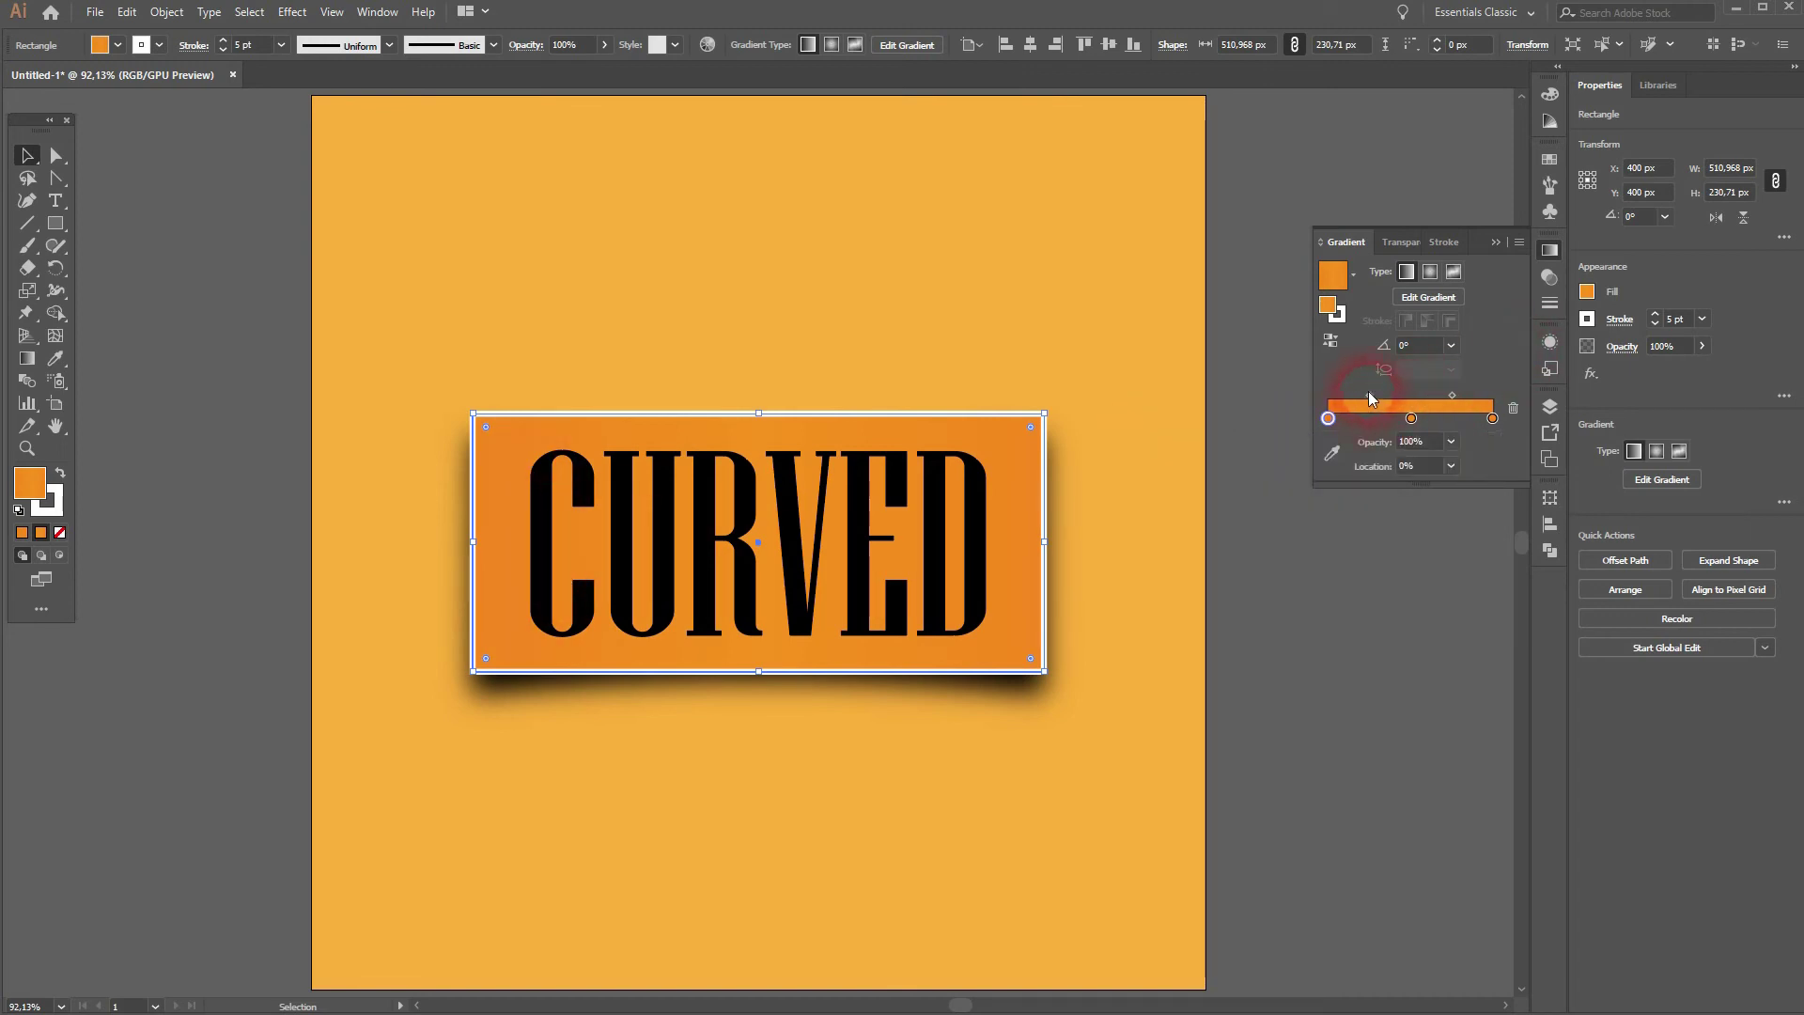
# Step: Move the gradient midpoint to 38.95% and lighten the middle stop to G 162
pyautogui.click(1368, 395)
pyautogui.moveTo(1367, 395); pyautogui.dragTo(1470, 396)
pyautogui.doubleClick(1411, 420)
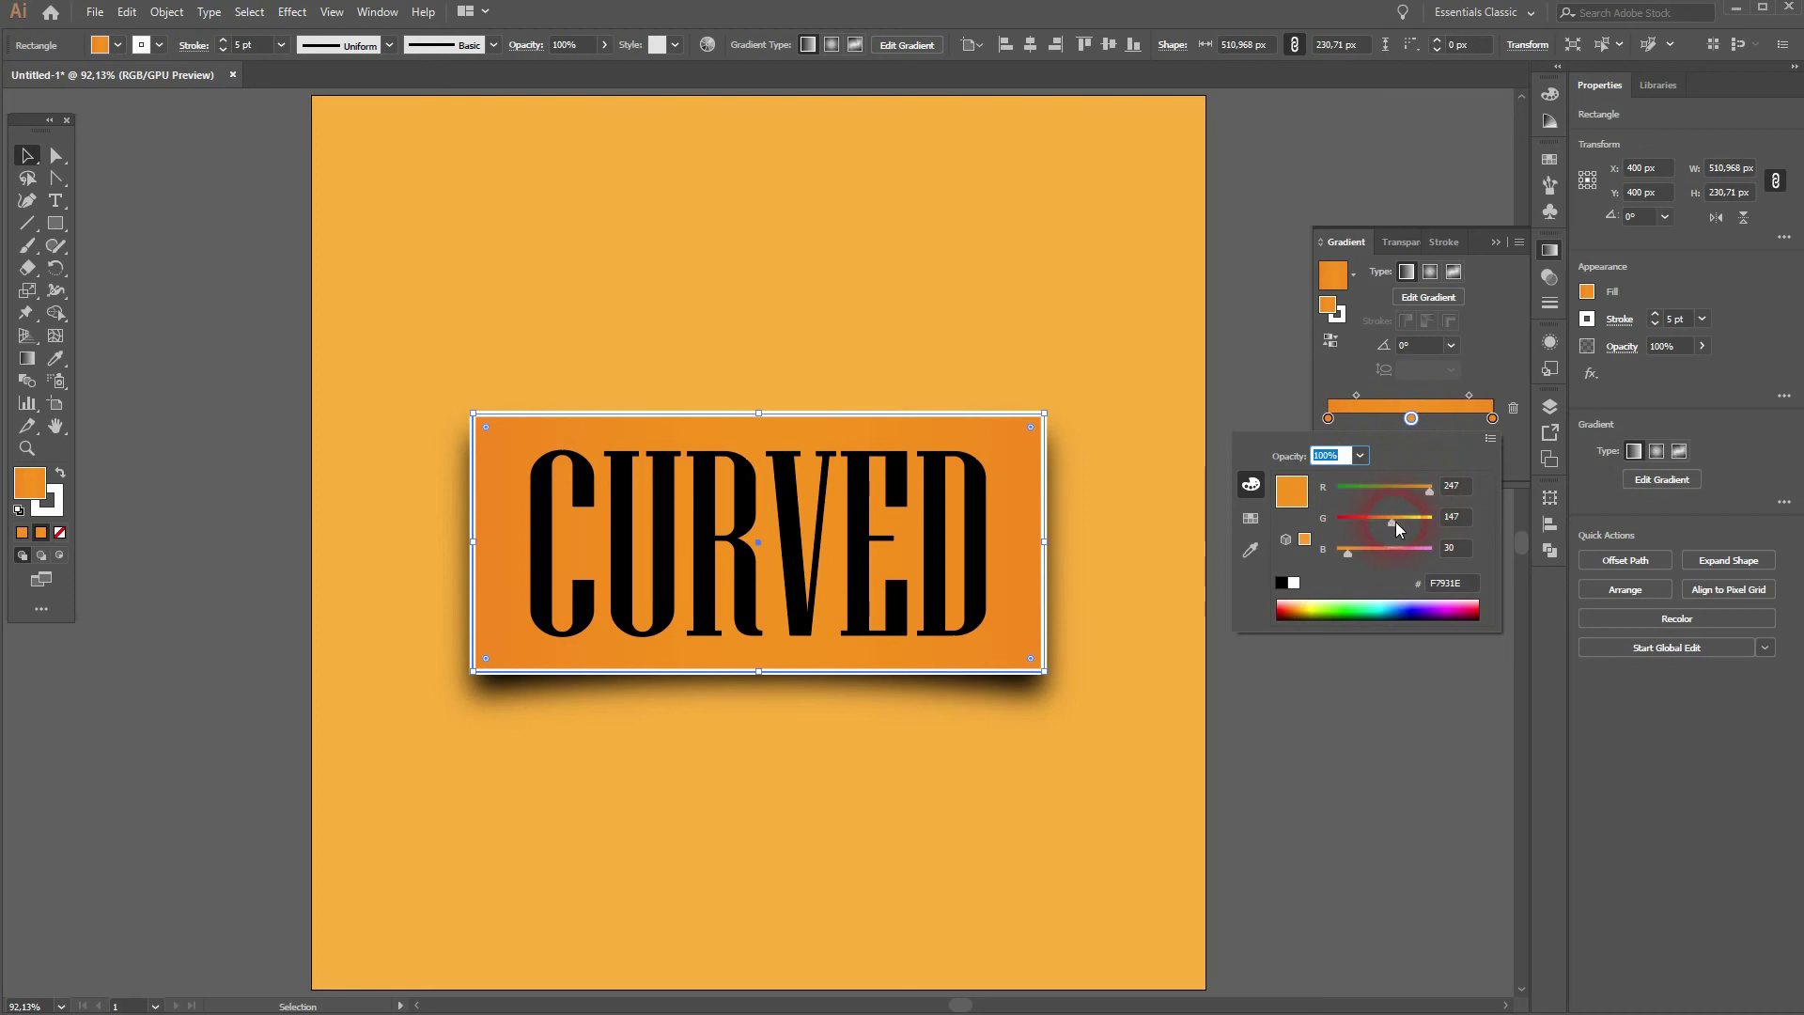
pyautogui.moveTo(1400, 523); pyautogui.dragTo(1398, 523)
pyautogui.click(1466, 523)
pyautogui.click(1466, 523)
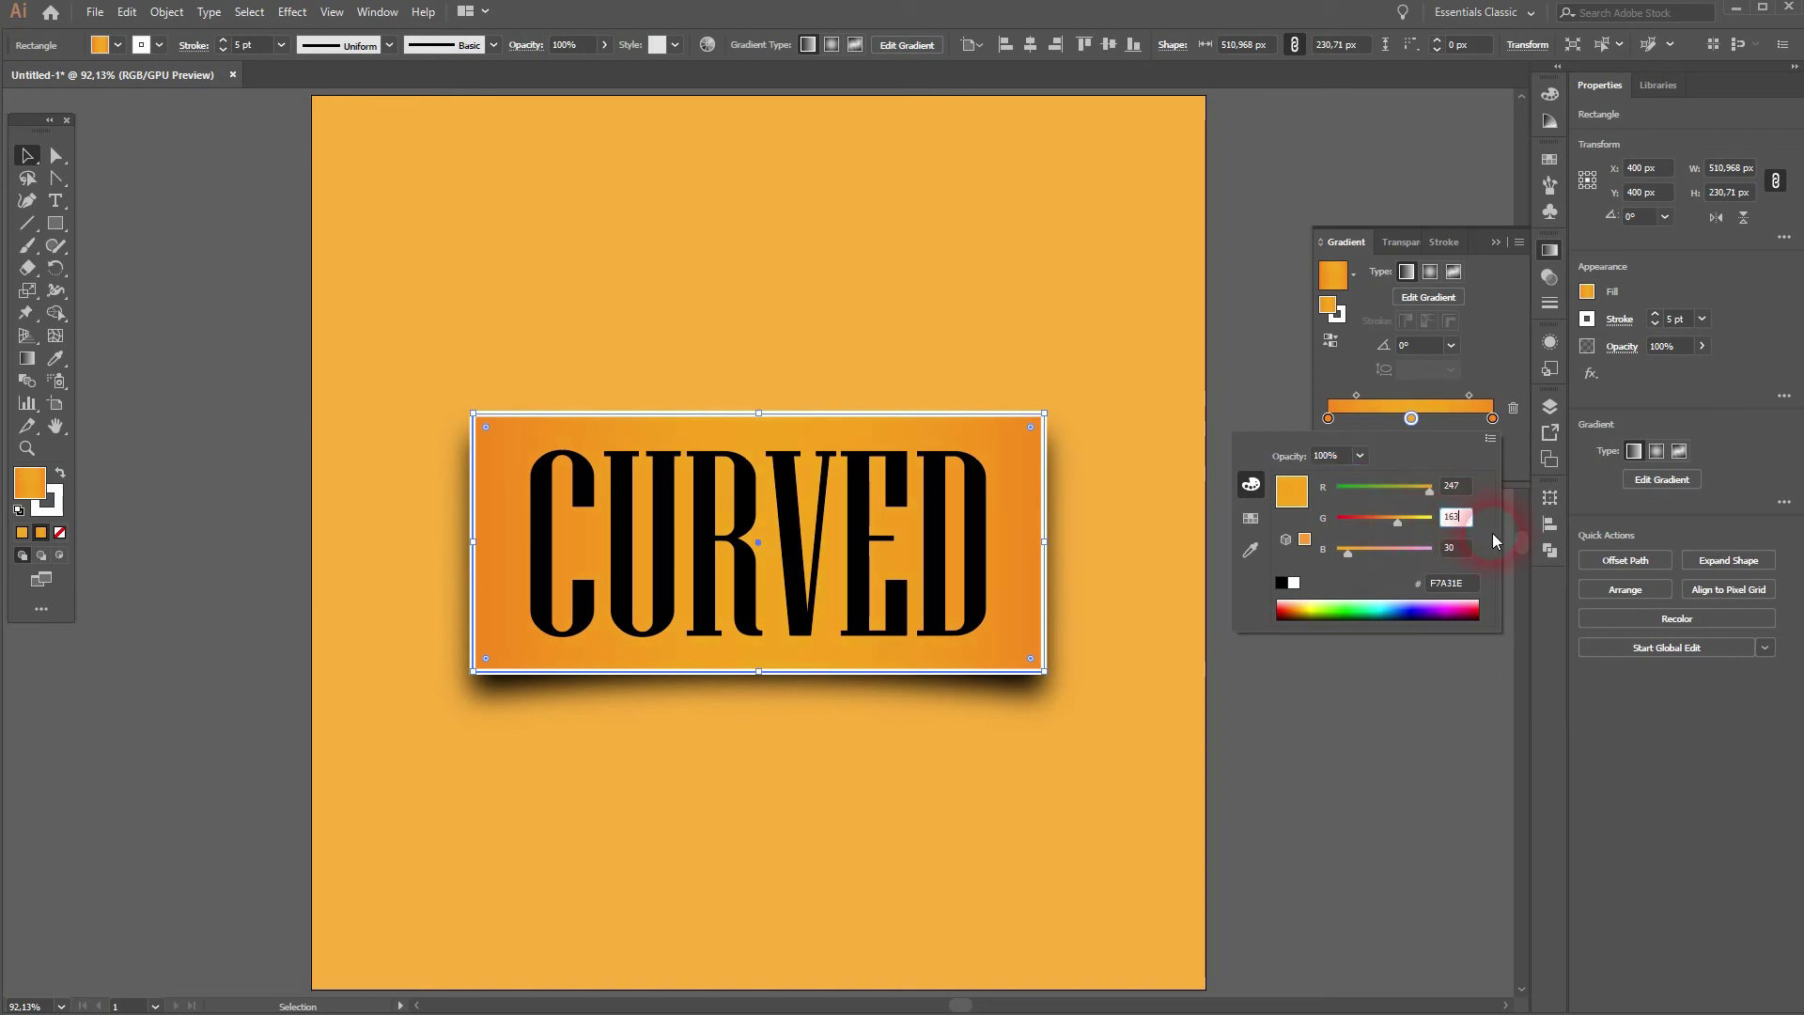
pyautogui.press('Down')
pyautogui.press('Down')
pyautogui.press('Down')
pyautogui.press('Down')
pyautogui.press('Down')
pyautogui.click(1513, 362)
pyautogui.click(1502, 243)
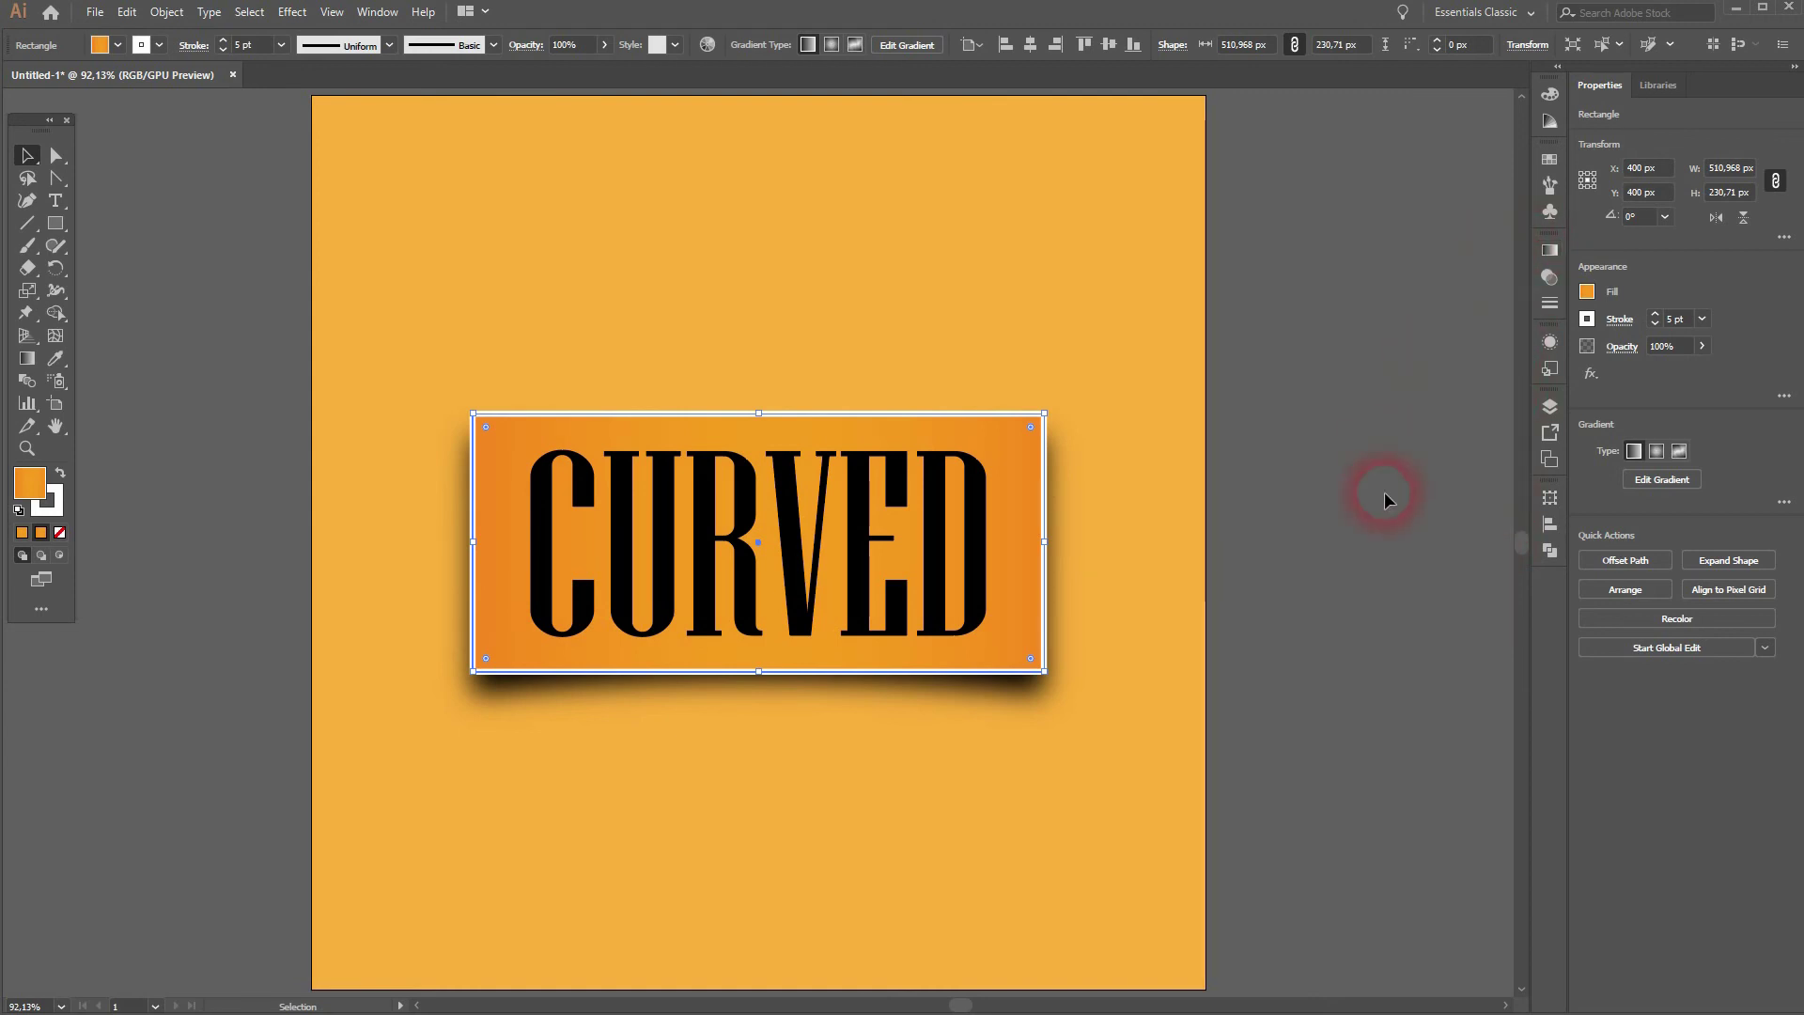
pyautogui.click(1377, 597)
# Step: Fill the CURVED text with white from the Control bar swatches
pyautogui.click(28, 157)
pyautogui.click(249, 519)
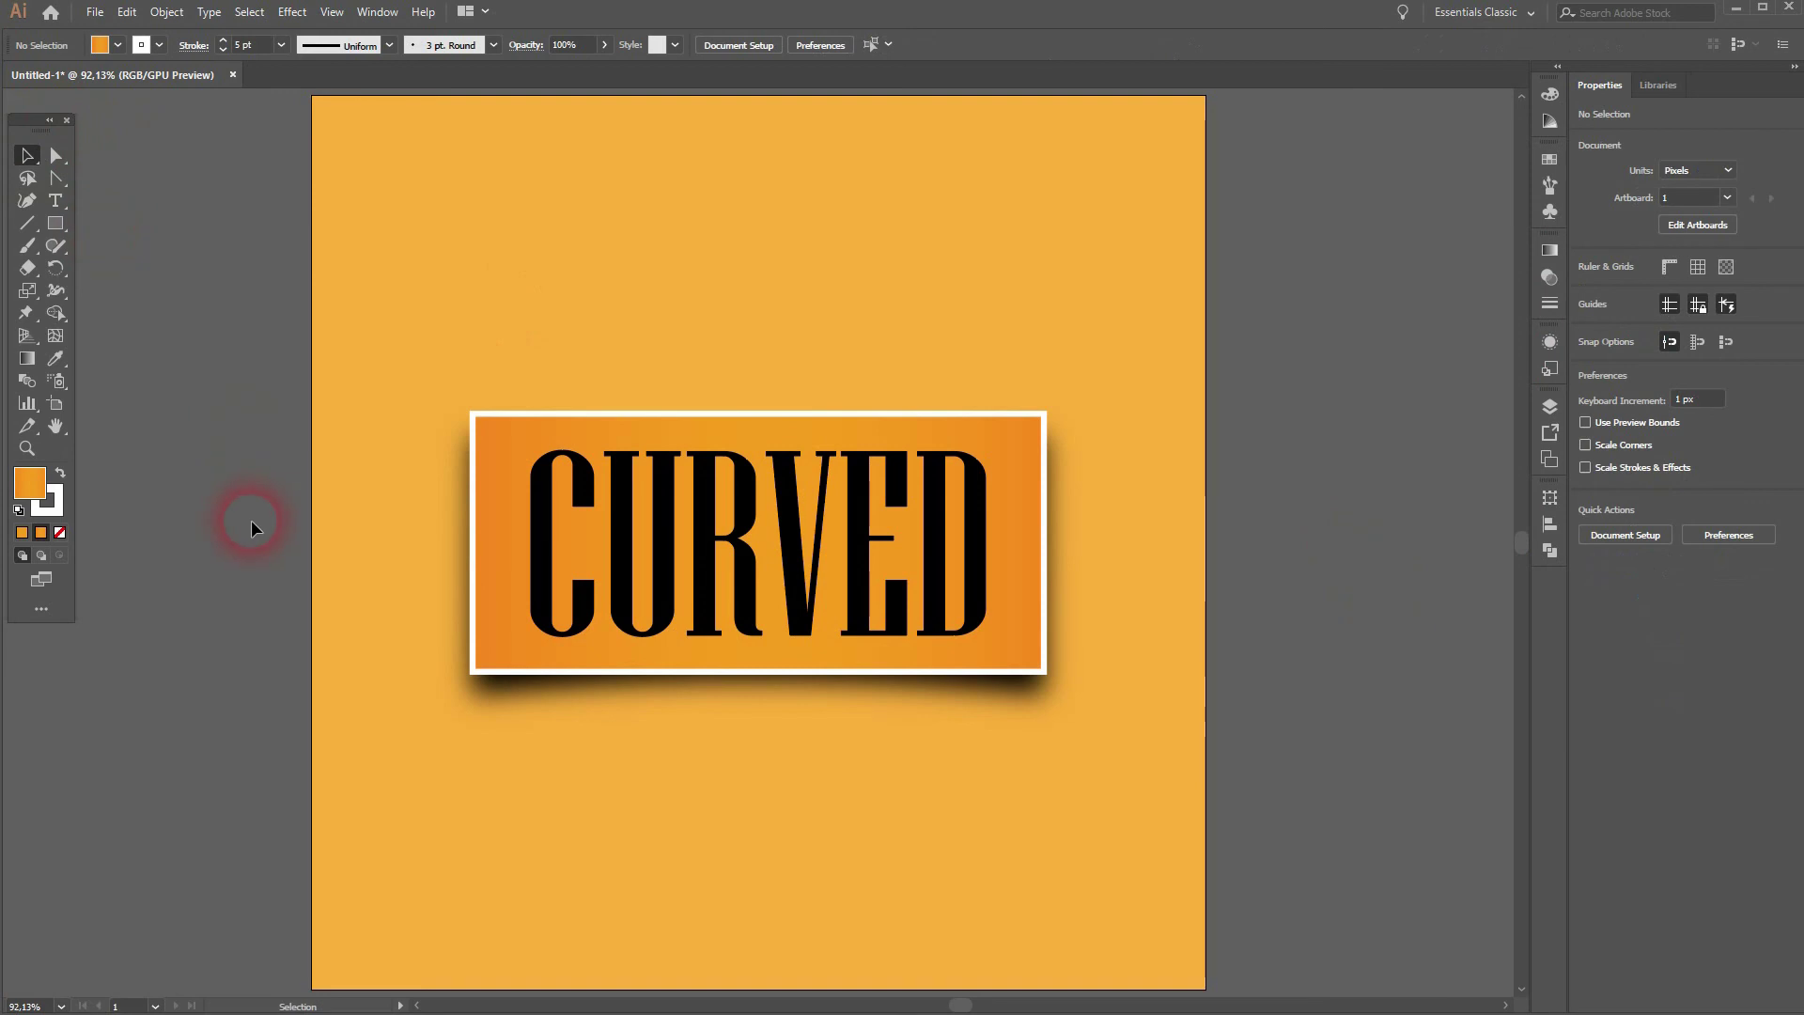
pyautogui.click(635, 540)
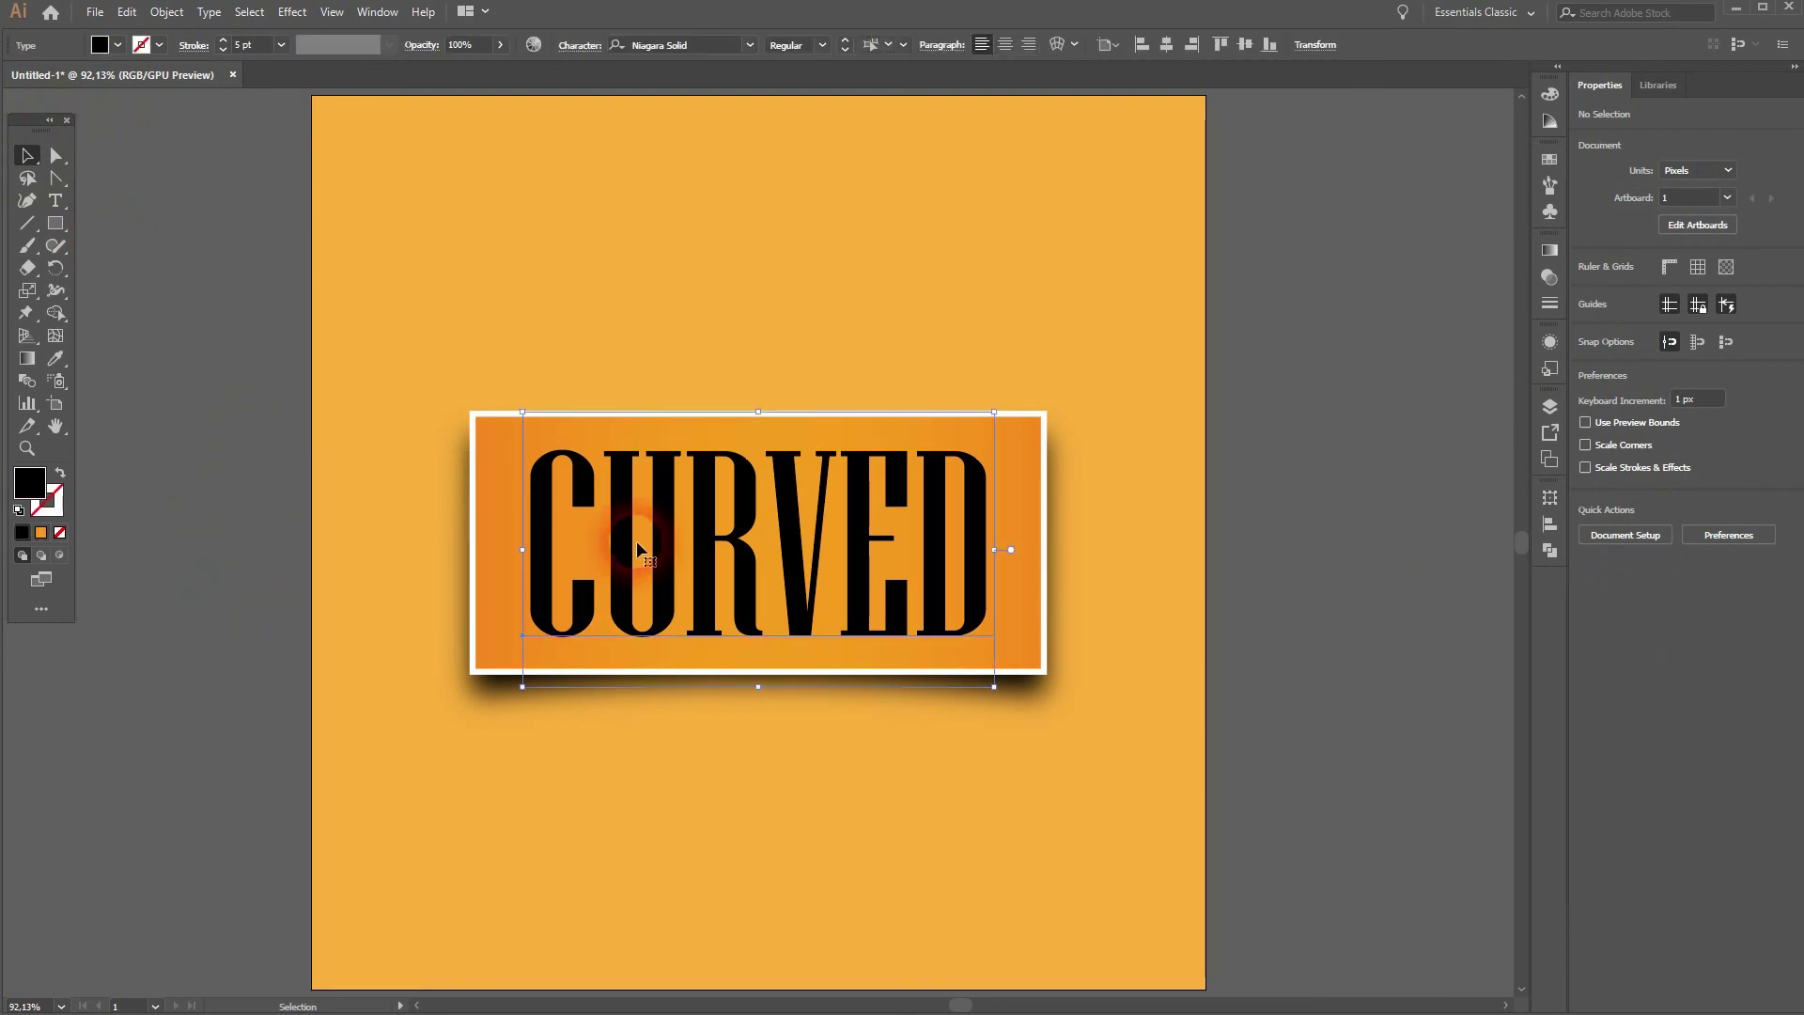
pyautogui.click(142, 46)
pyautogui.click(117, 45)
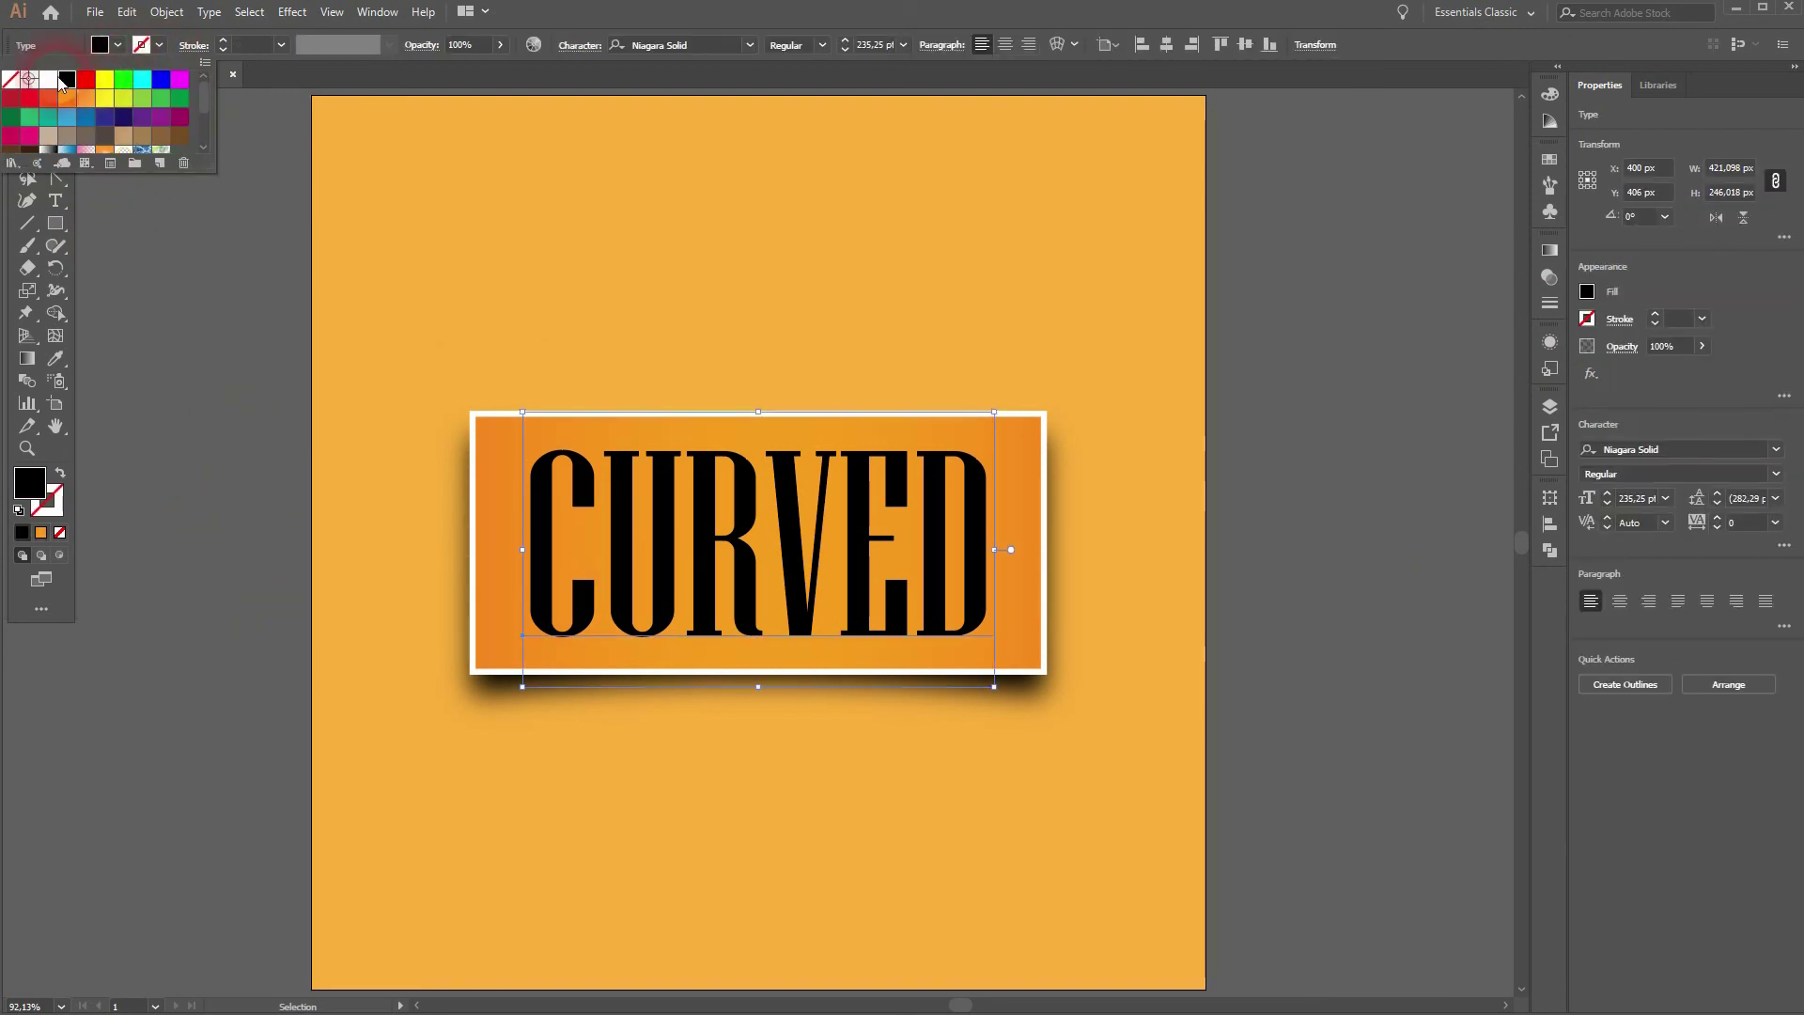
pyautogui.click(20, 79)
pyautogui.click(206, 448)
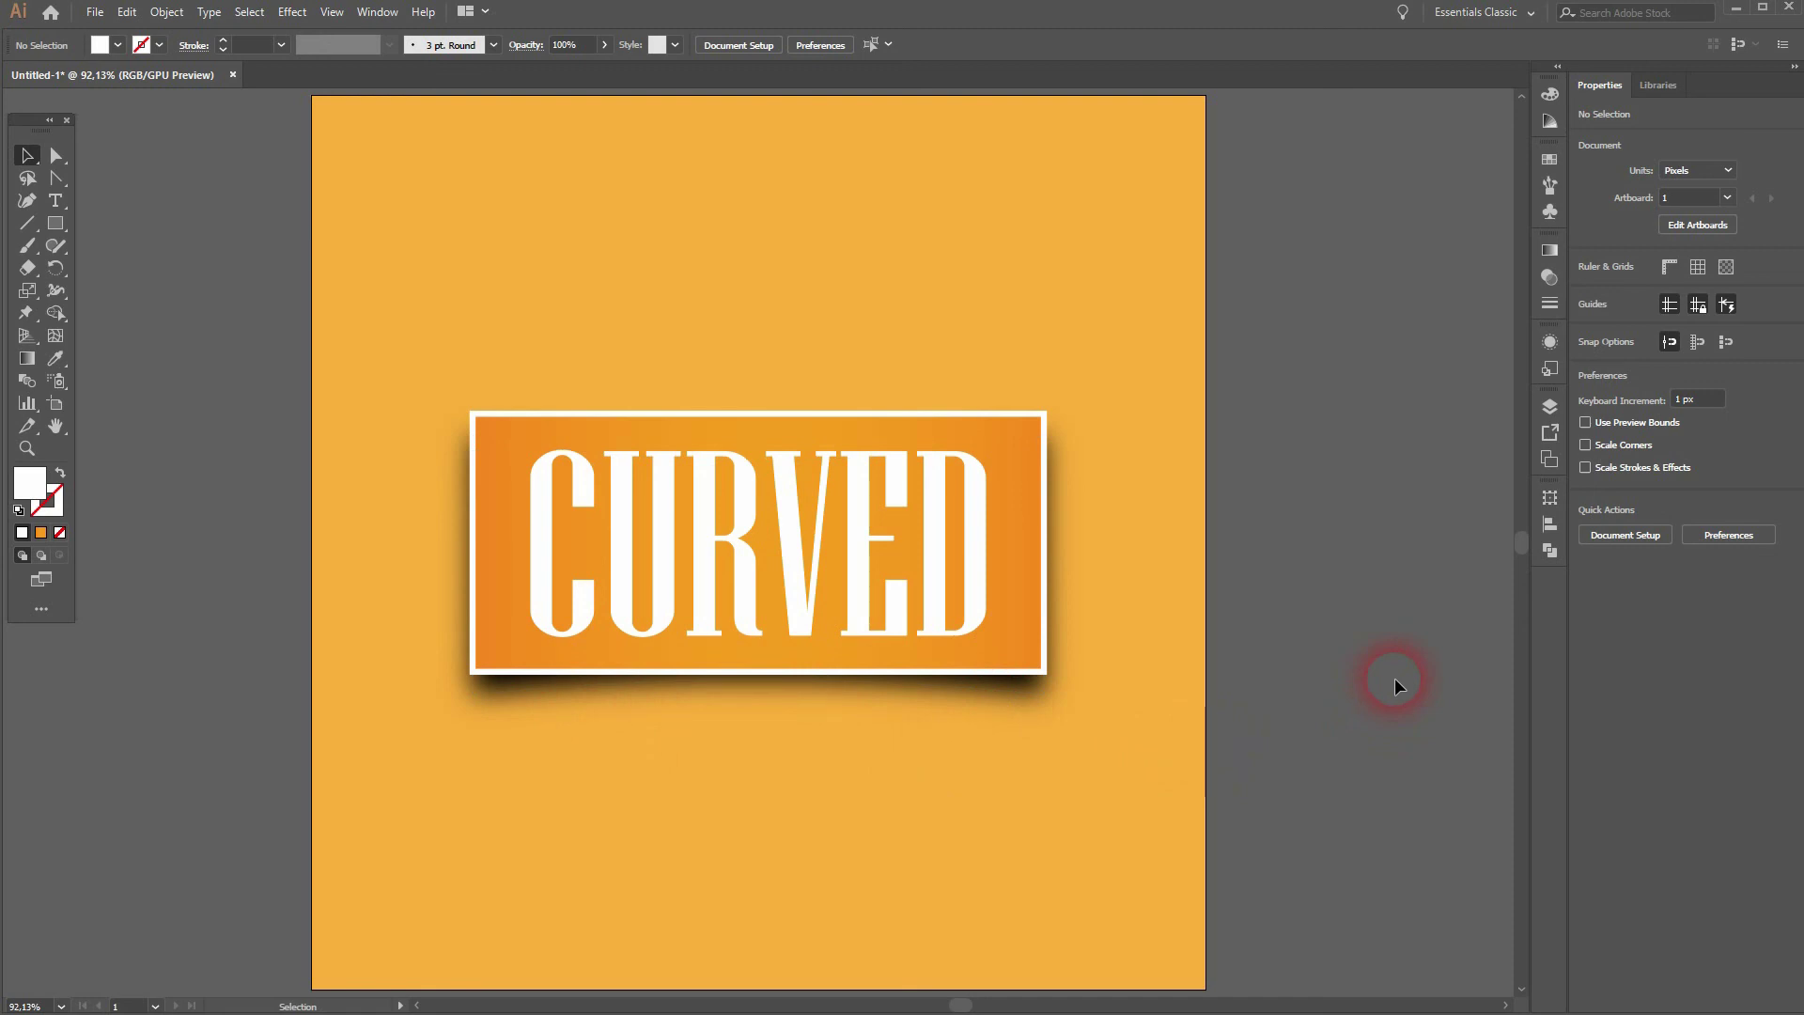
# Step: Shrink the CURVED text to about 190 pt by dragging its bottom handle
pyautogui.click(837, 539)
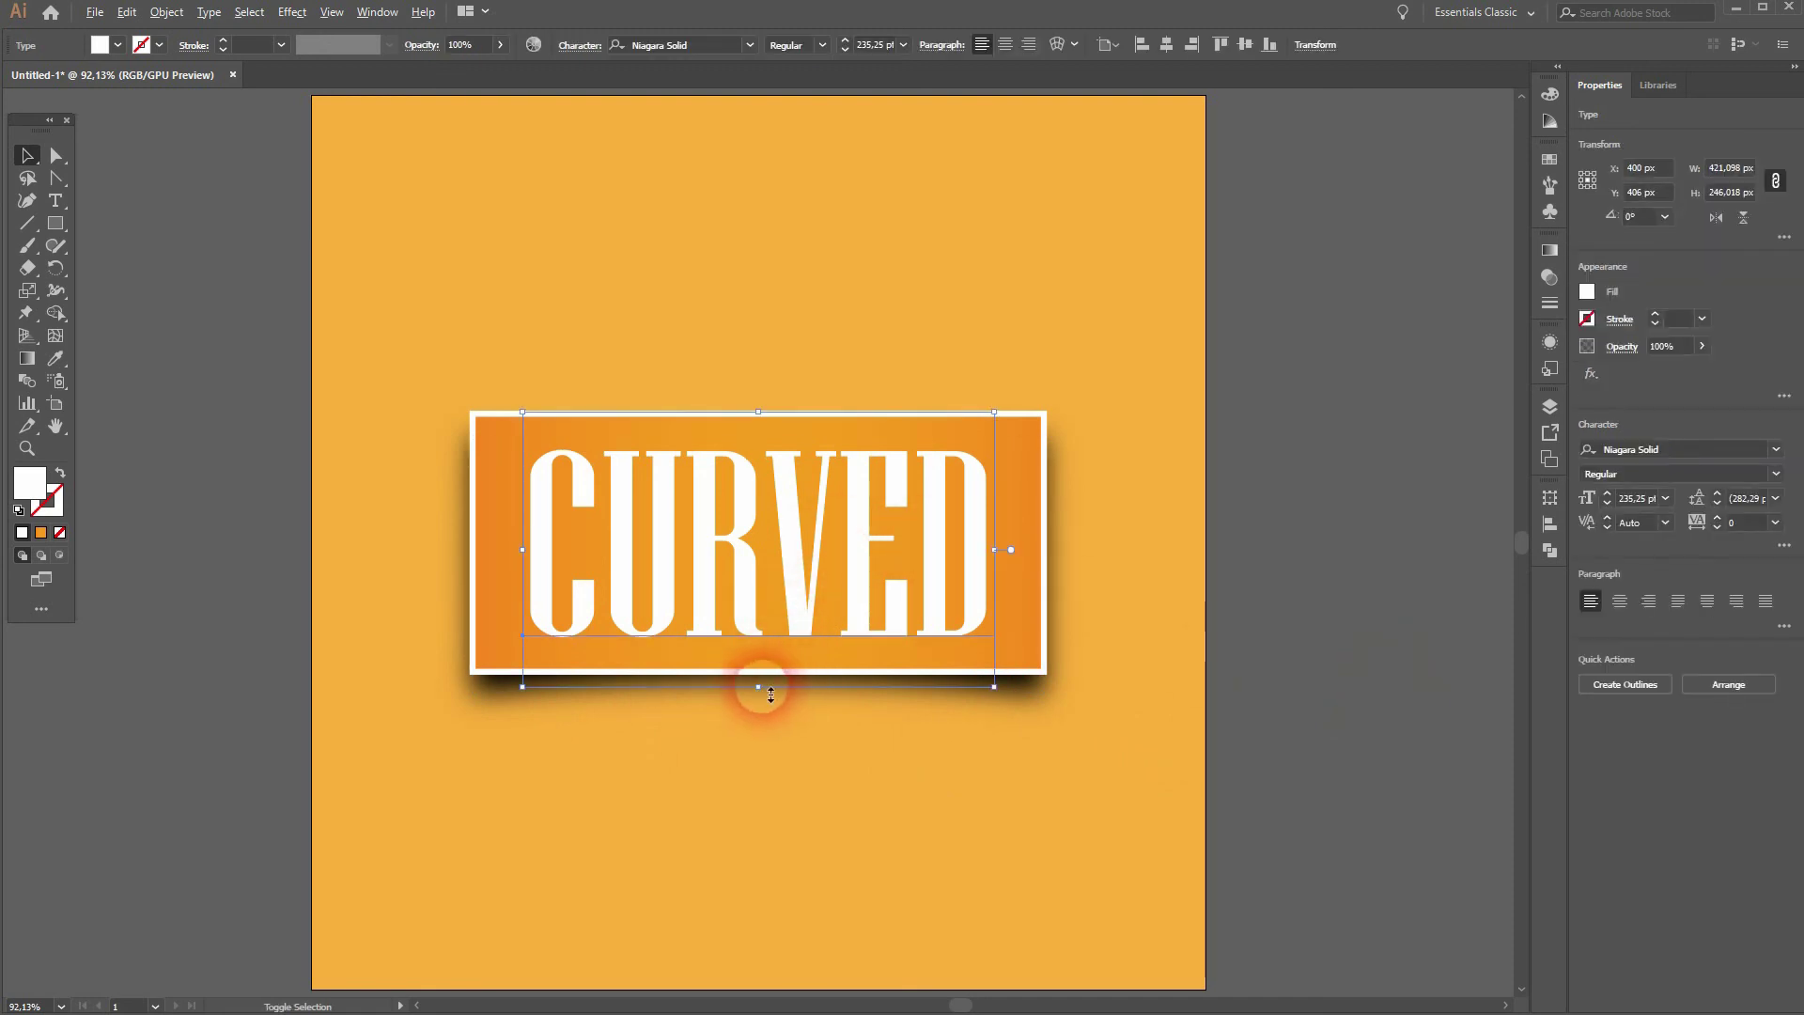
pyautogui.moveTo(760, 687); pyautogui.dragTo(761, 661)
pyautogui.click(1294, 648)
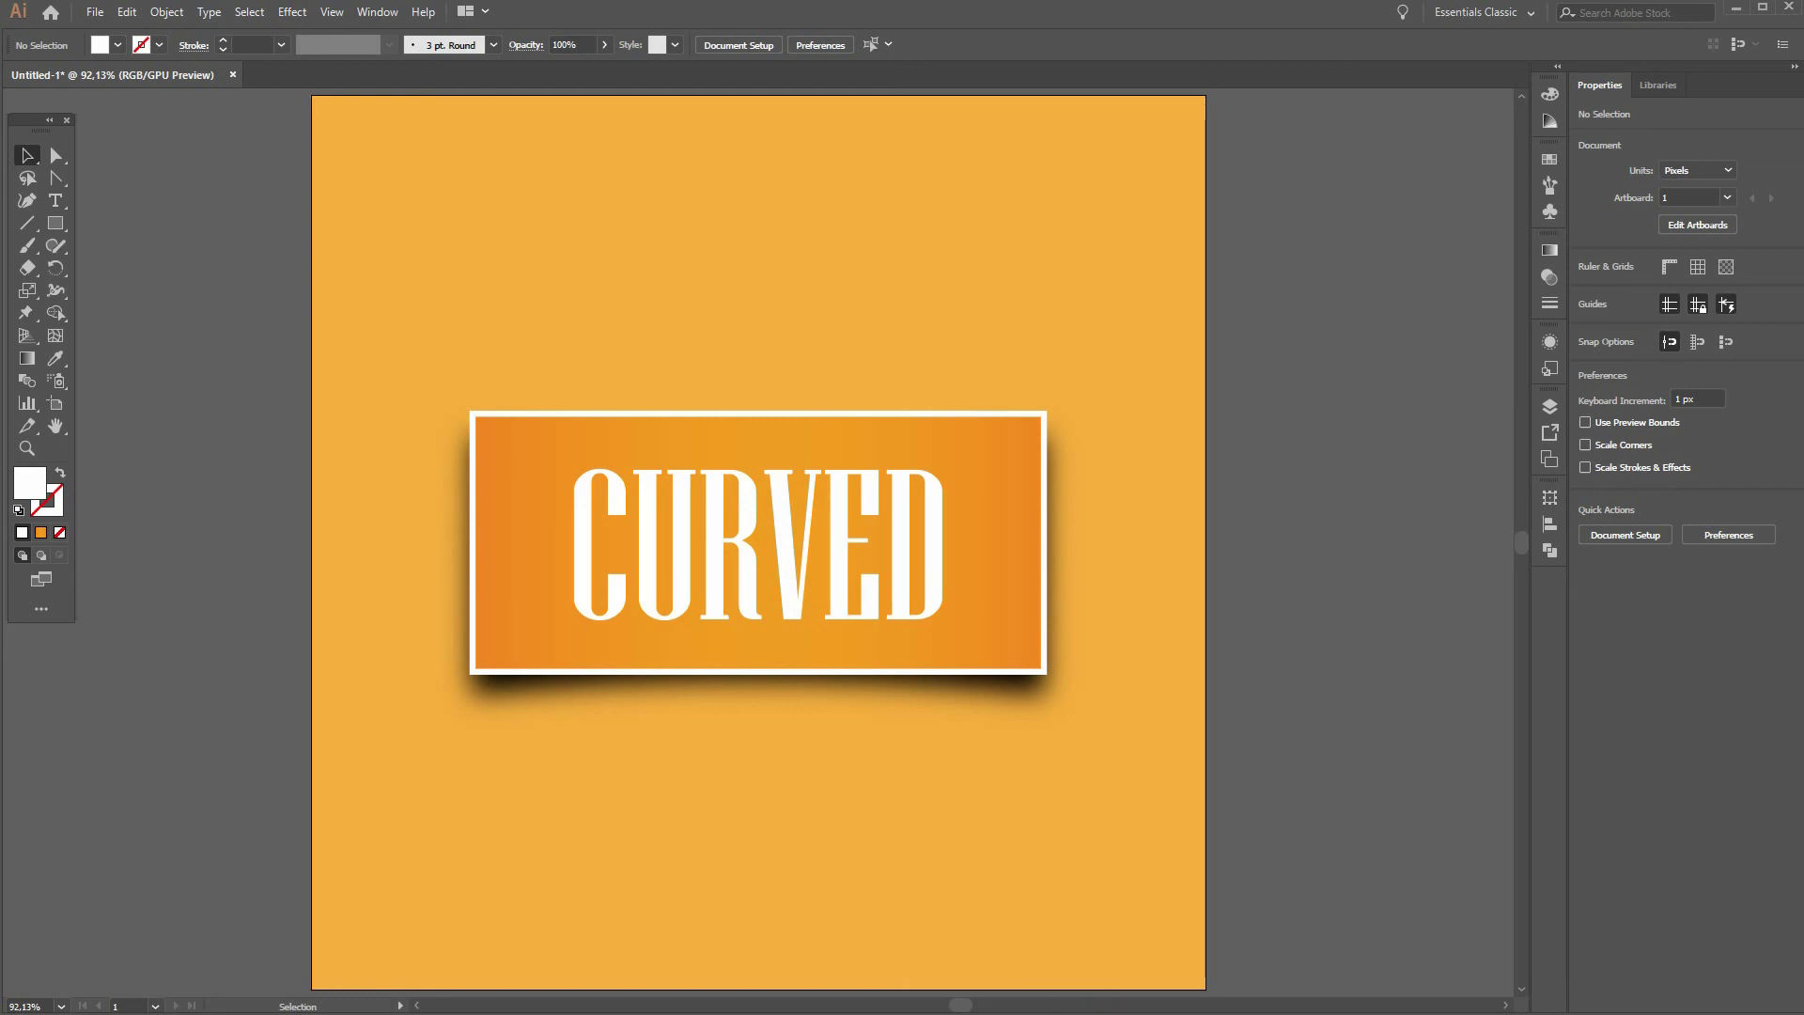
# Step: Try the curved shadow at 50% and then 70% opacity
pyautogui.click(1027, 694)
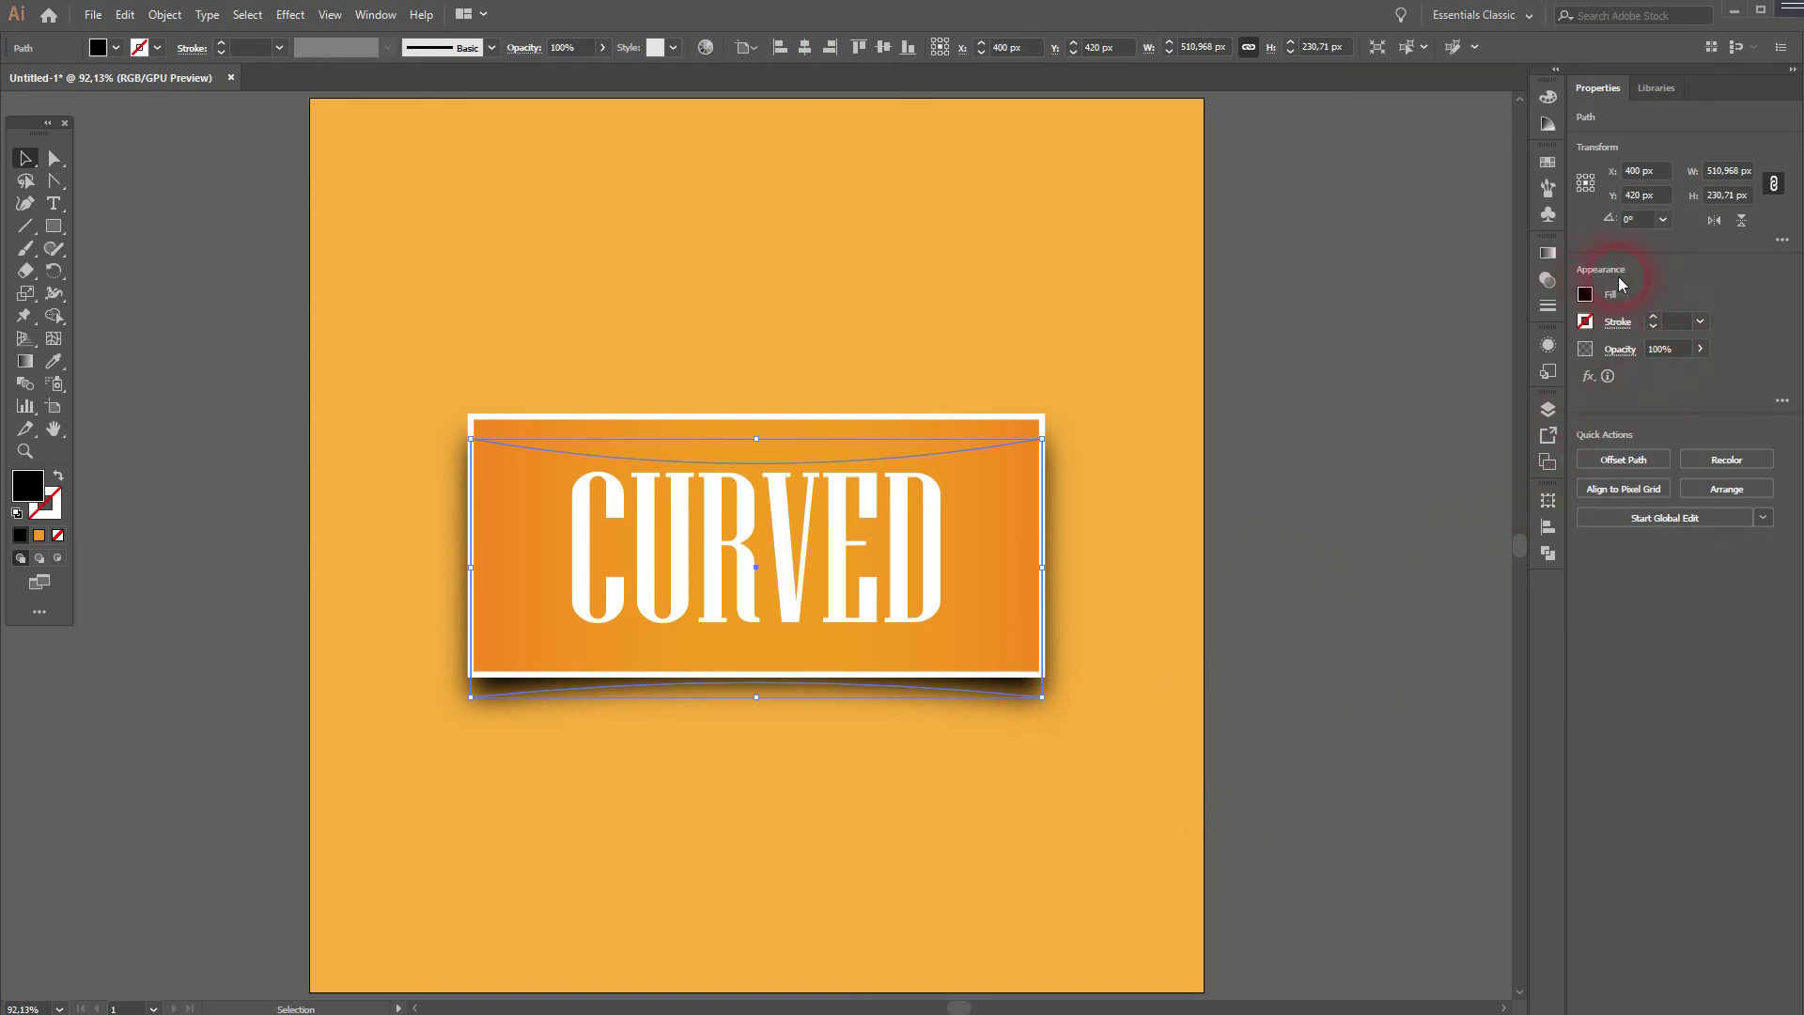
pyautogui.click(1679, 350)
pyautogui.write('50')
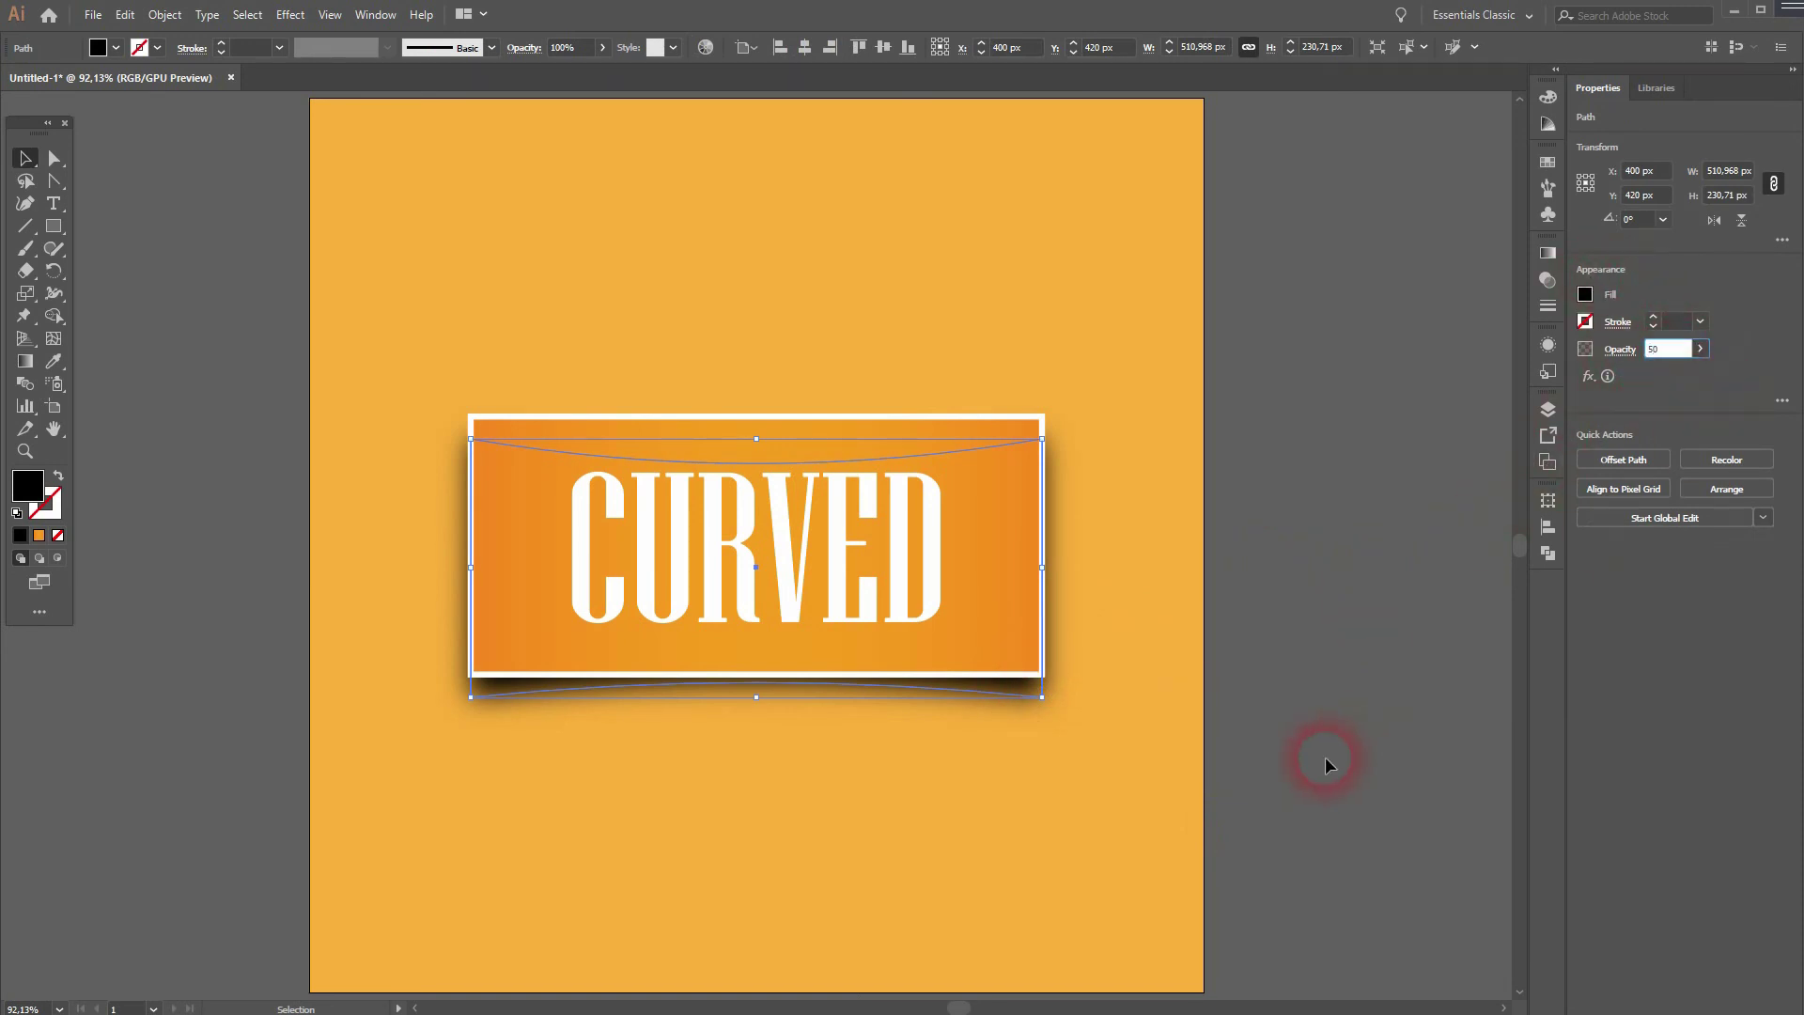
pyautogui.click(1325, 755)
pyautogui.click(1049, 703)
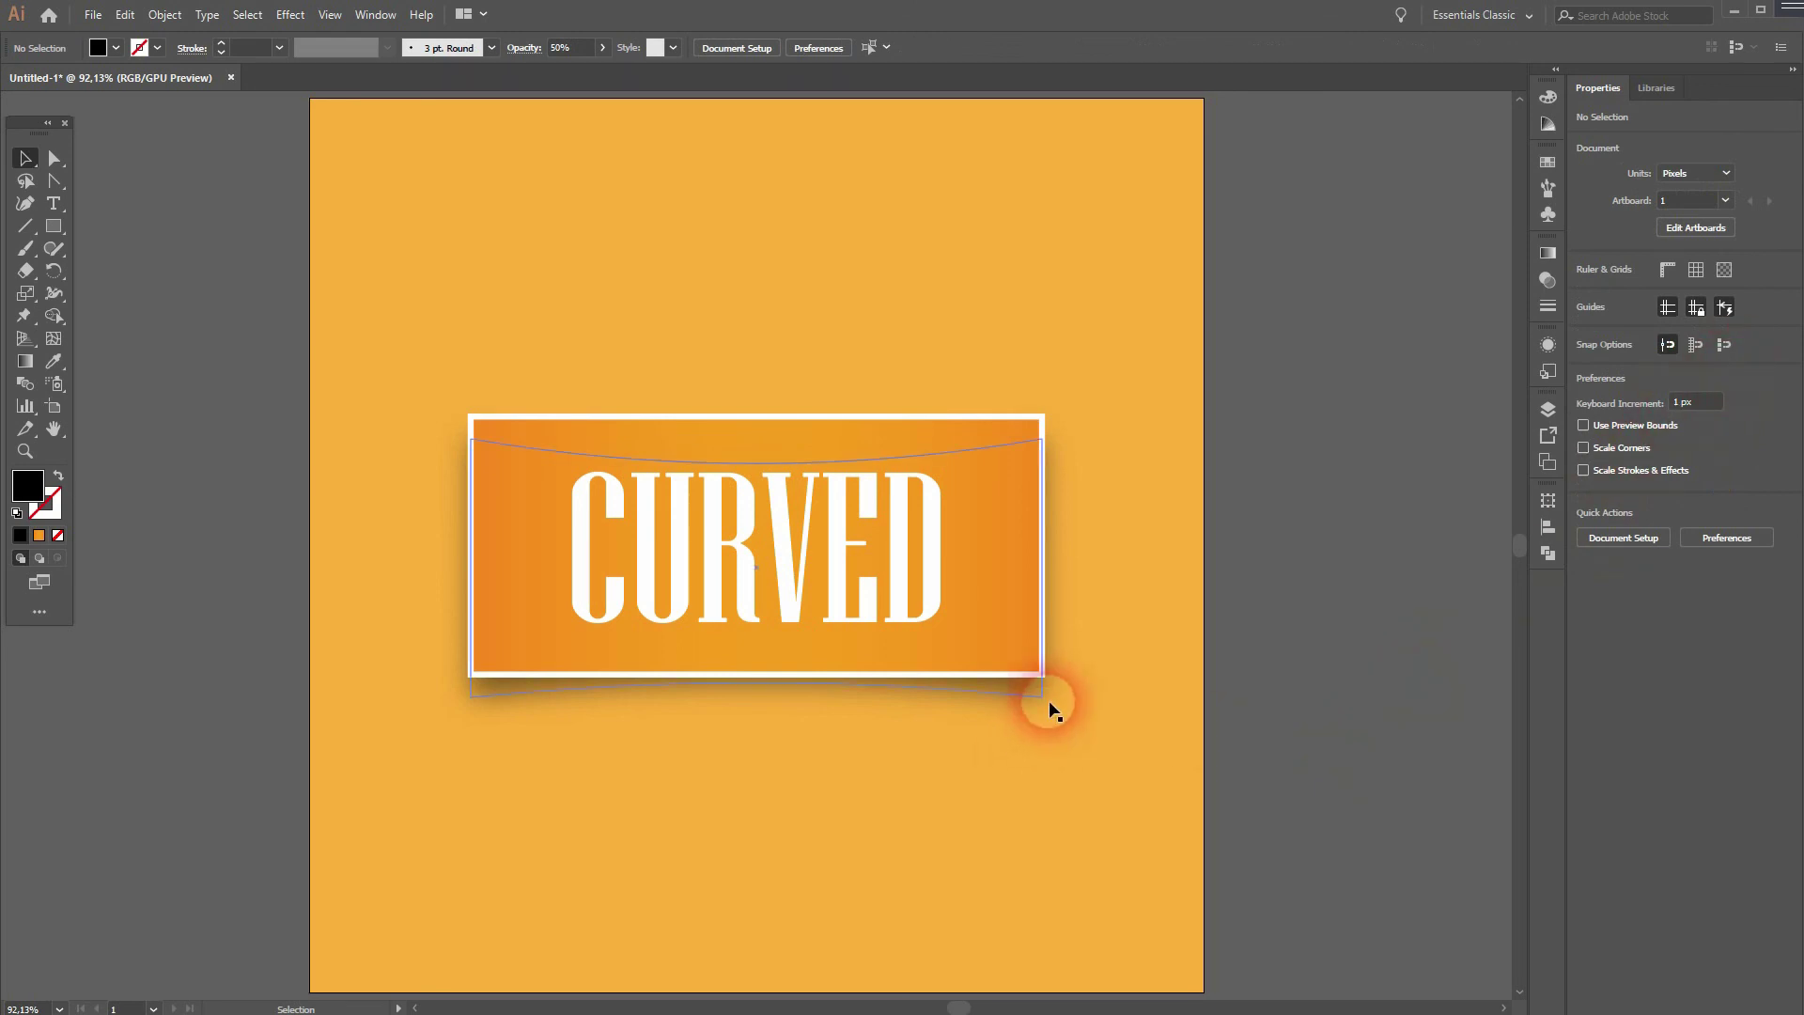
pyautogui.click(1659, 349)
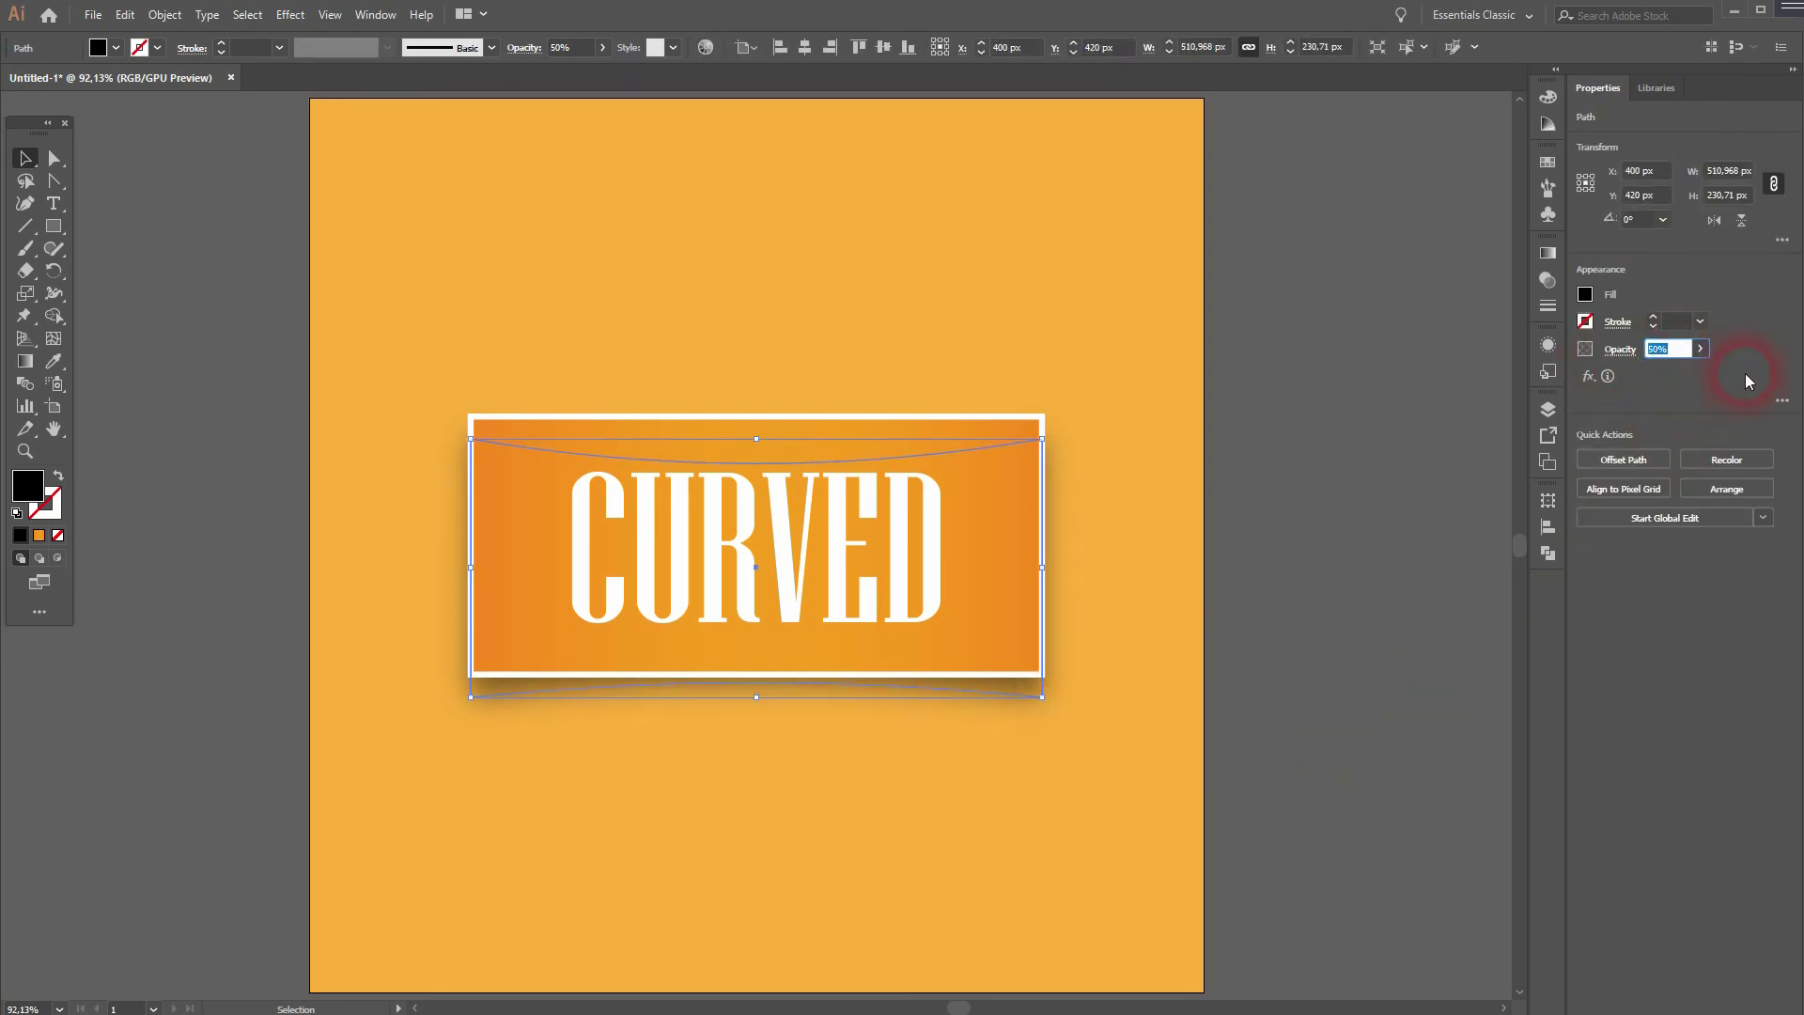
pyautogui.write('70')
pyautogui.click(1261, 724)
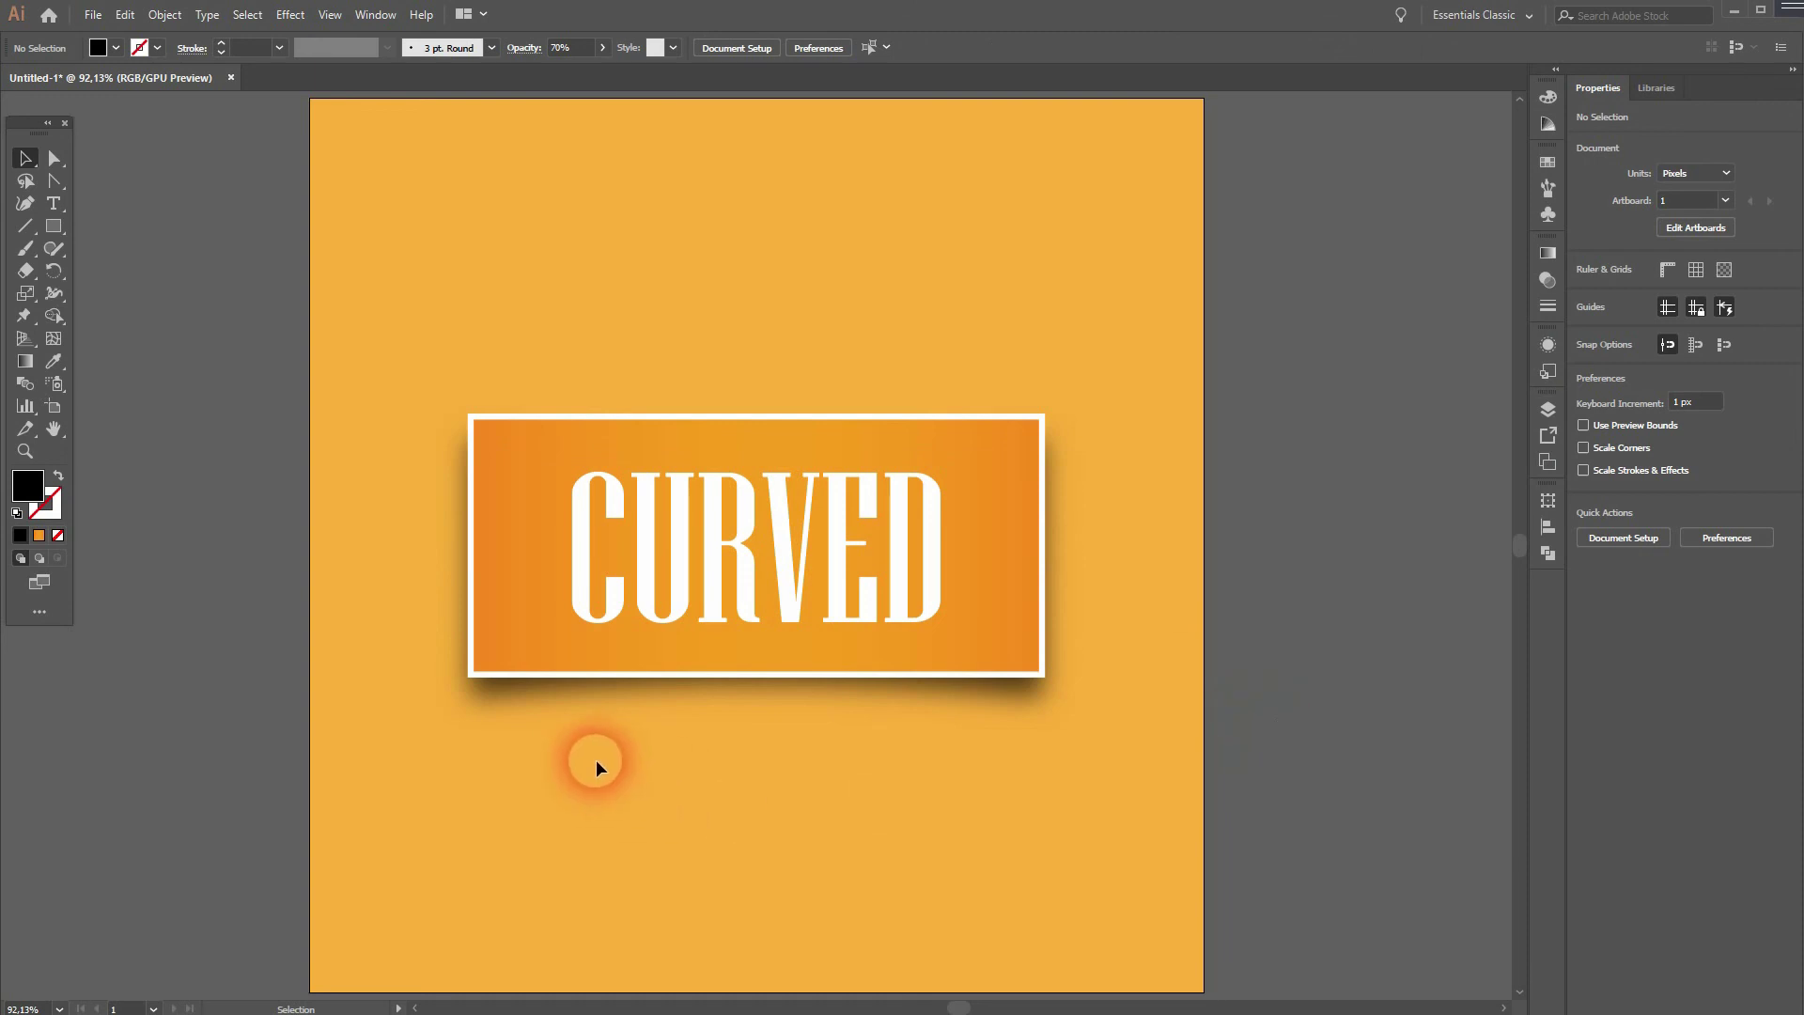
# Step: Raise the shadow's opacity to 75%, then select all the artwork
pyautogui.click(1039, 717)
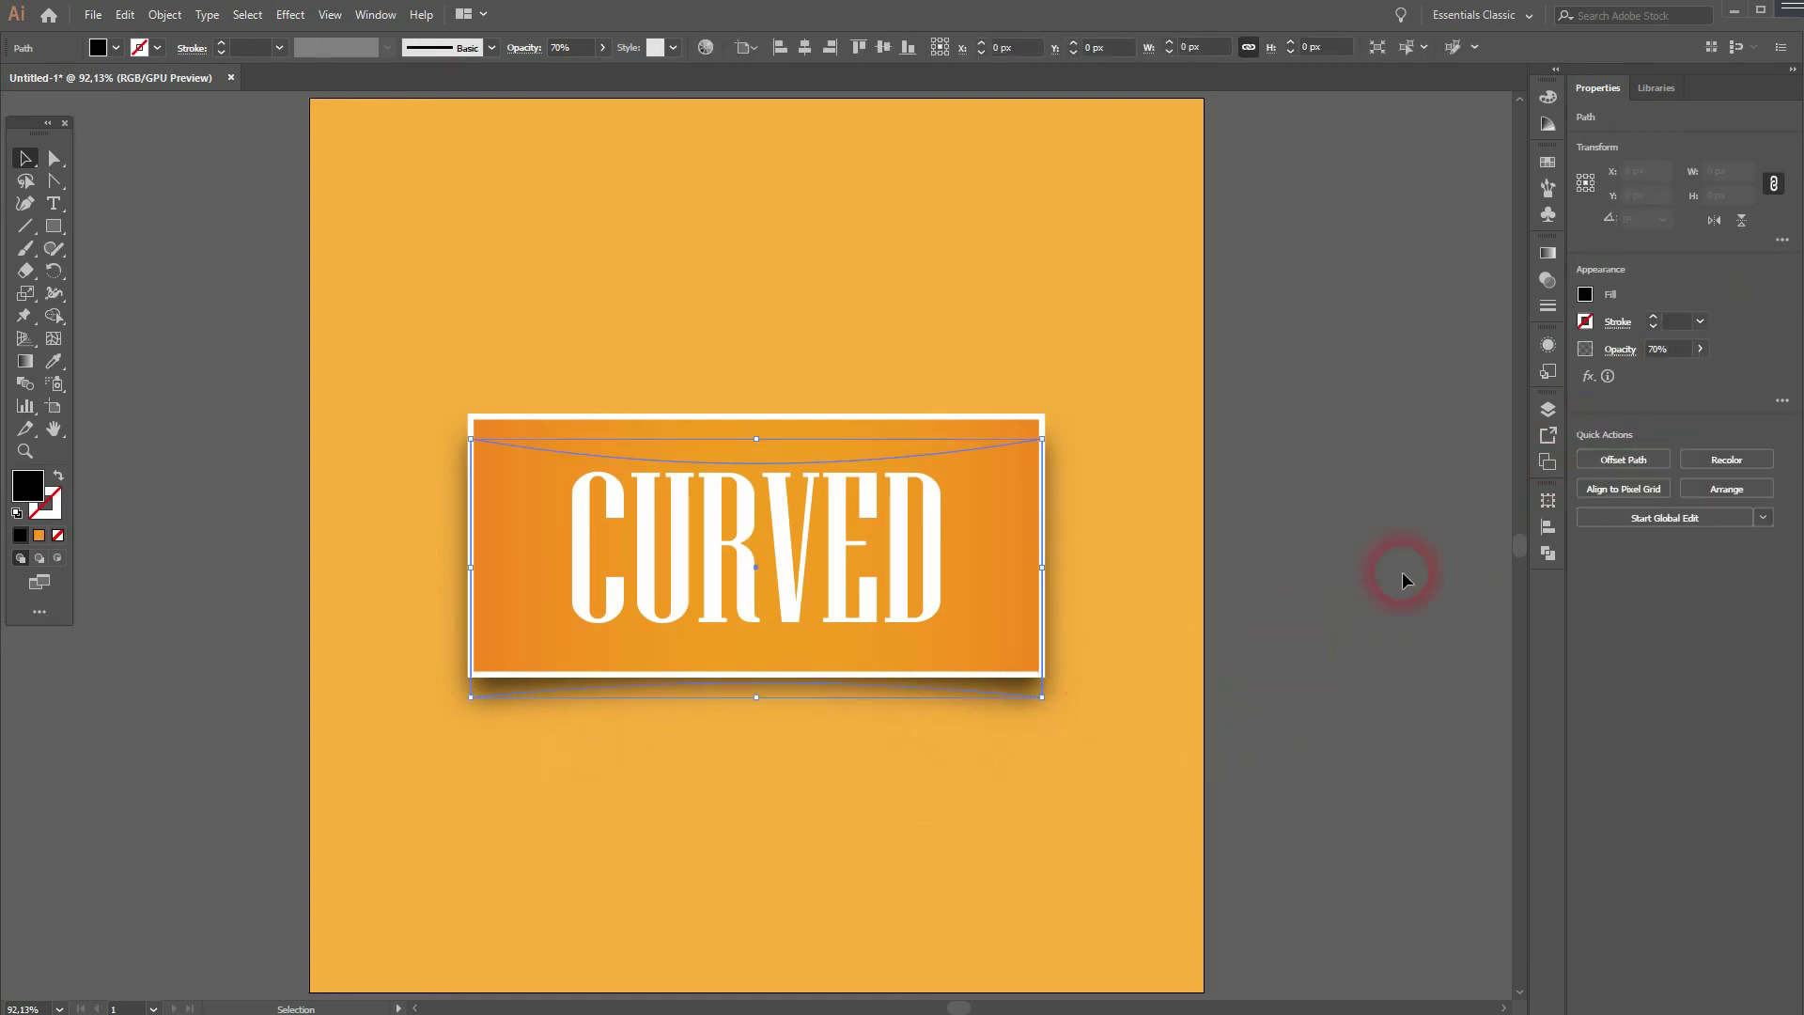
pyautogui.click(1678, 354)
pyautogui.press('Up')
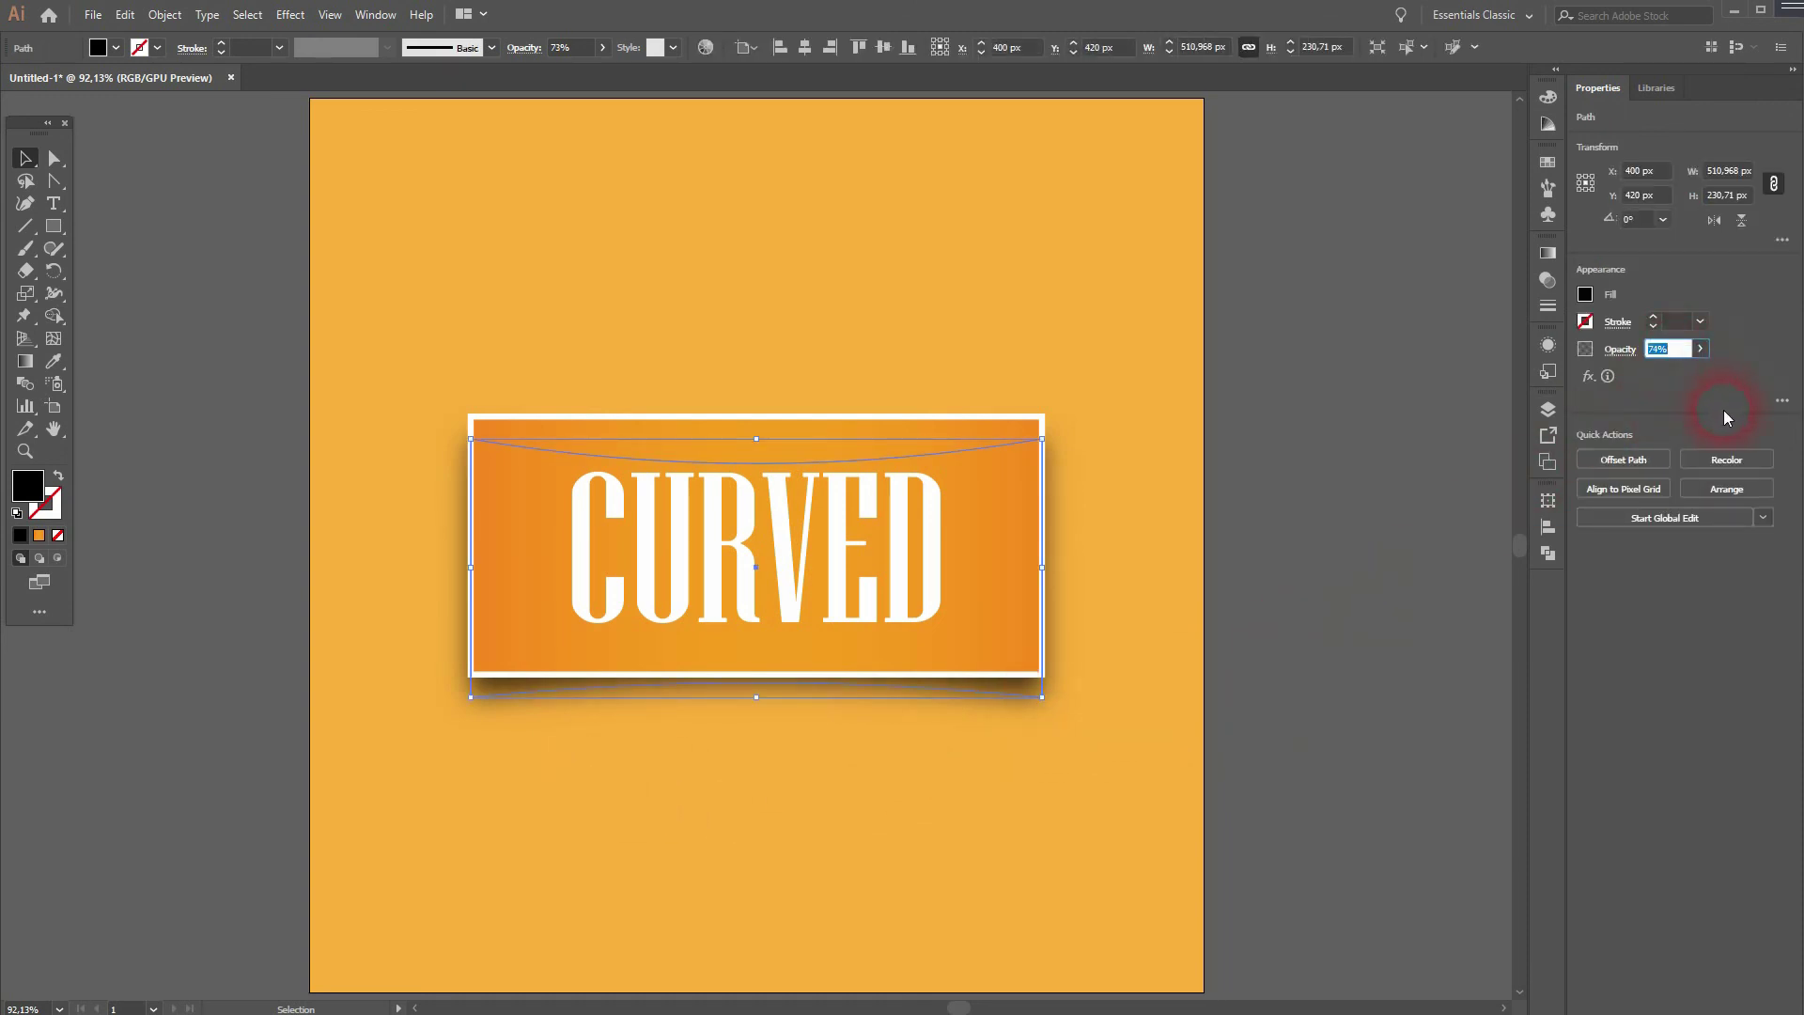
pyautogui.press('Up')
pyautogui.click(1322, 695)
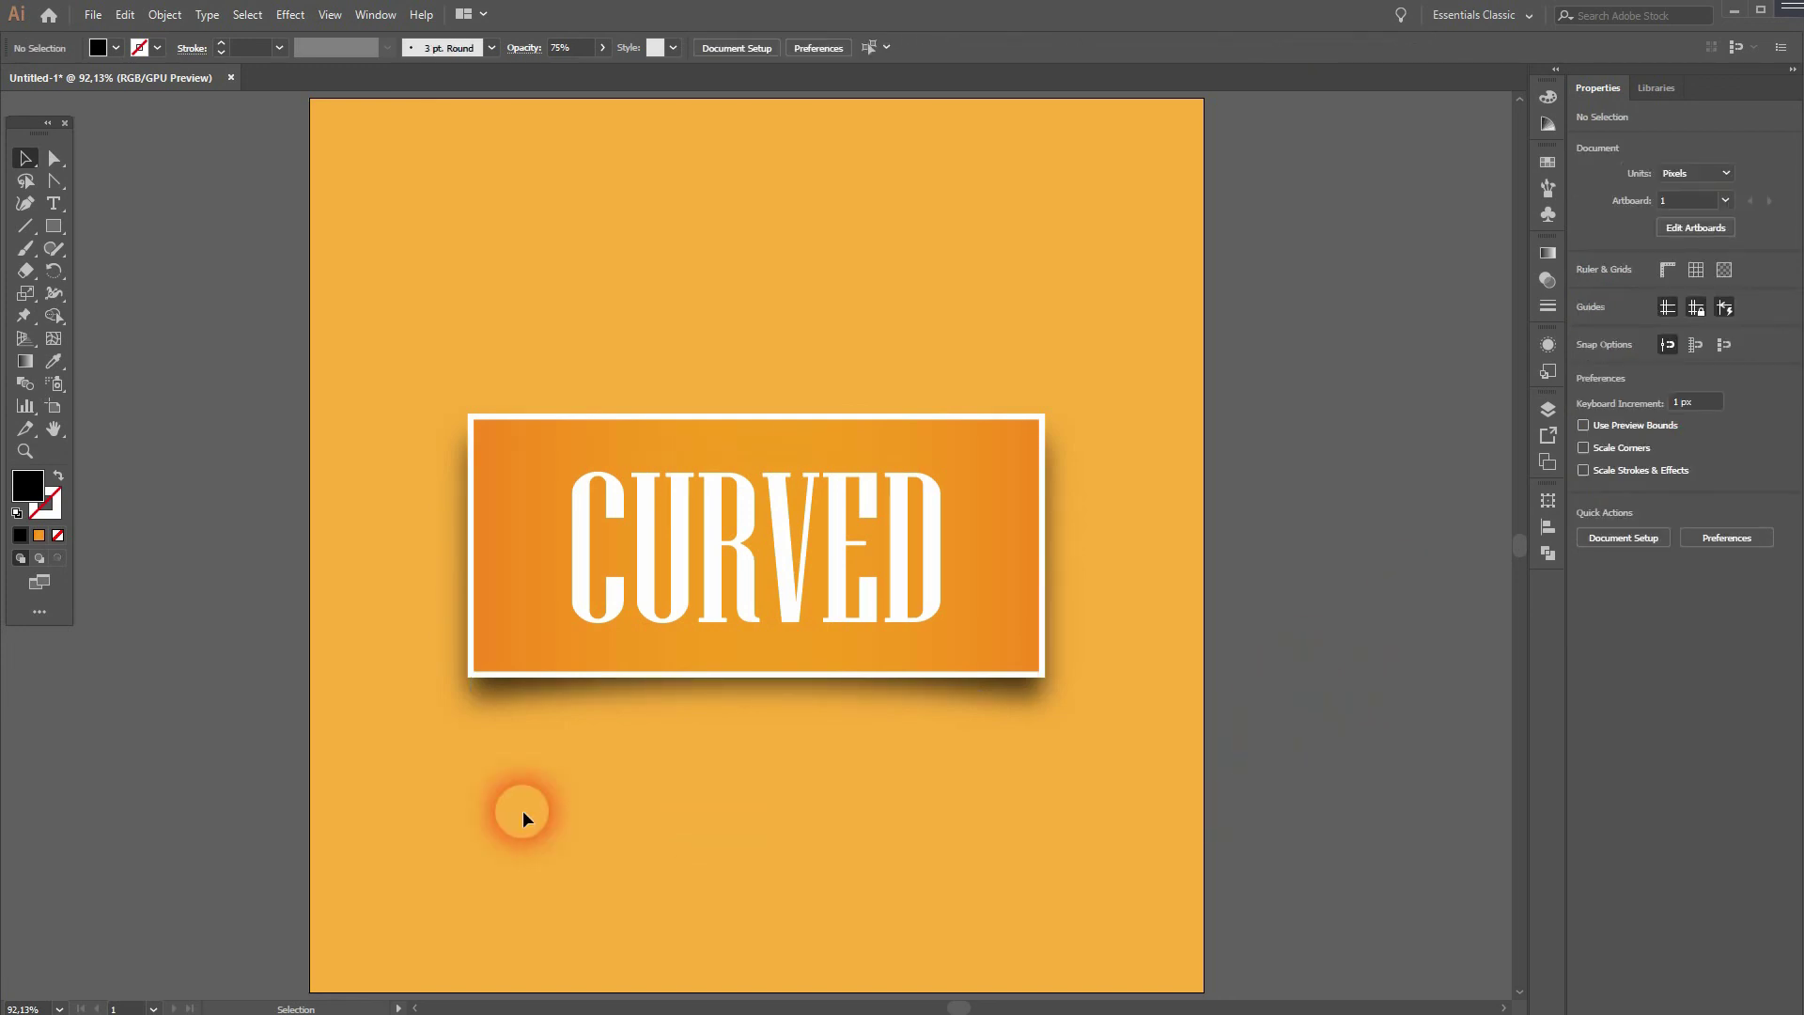
pyautogui.hotkey('ctrl', 'a')
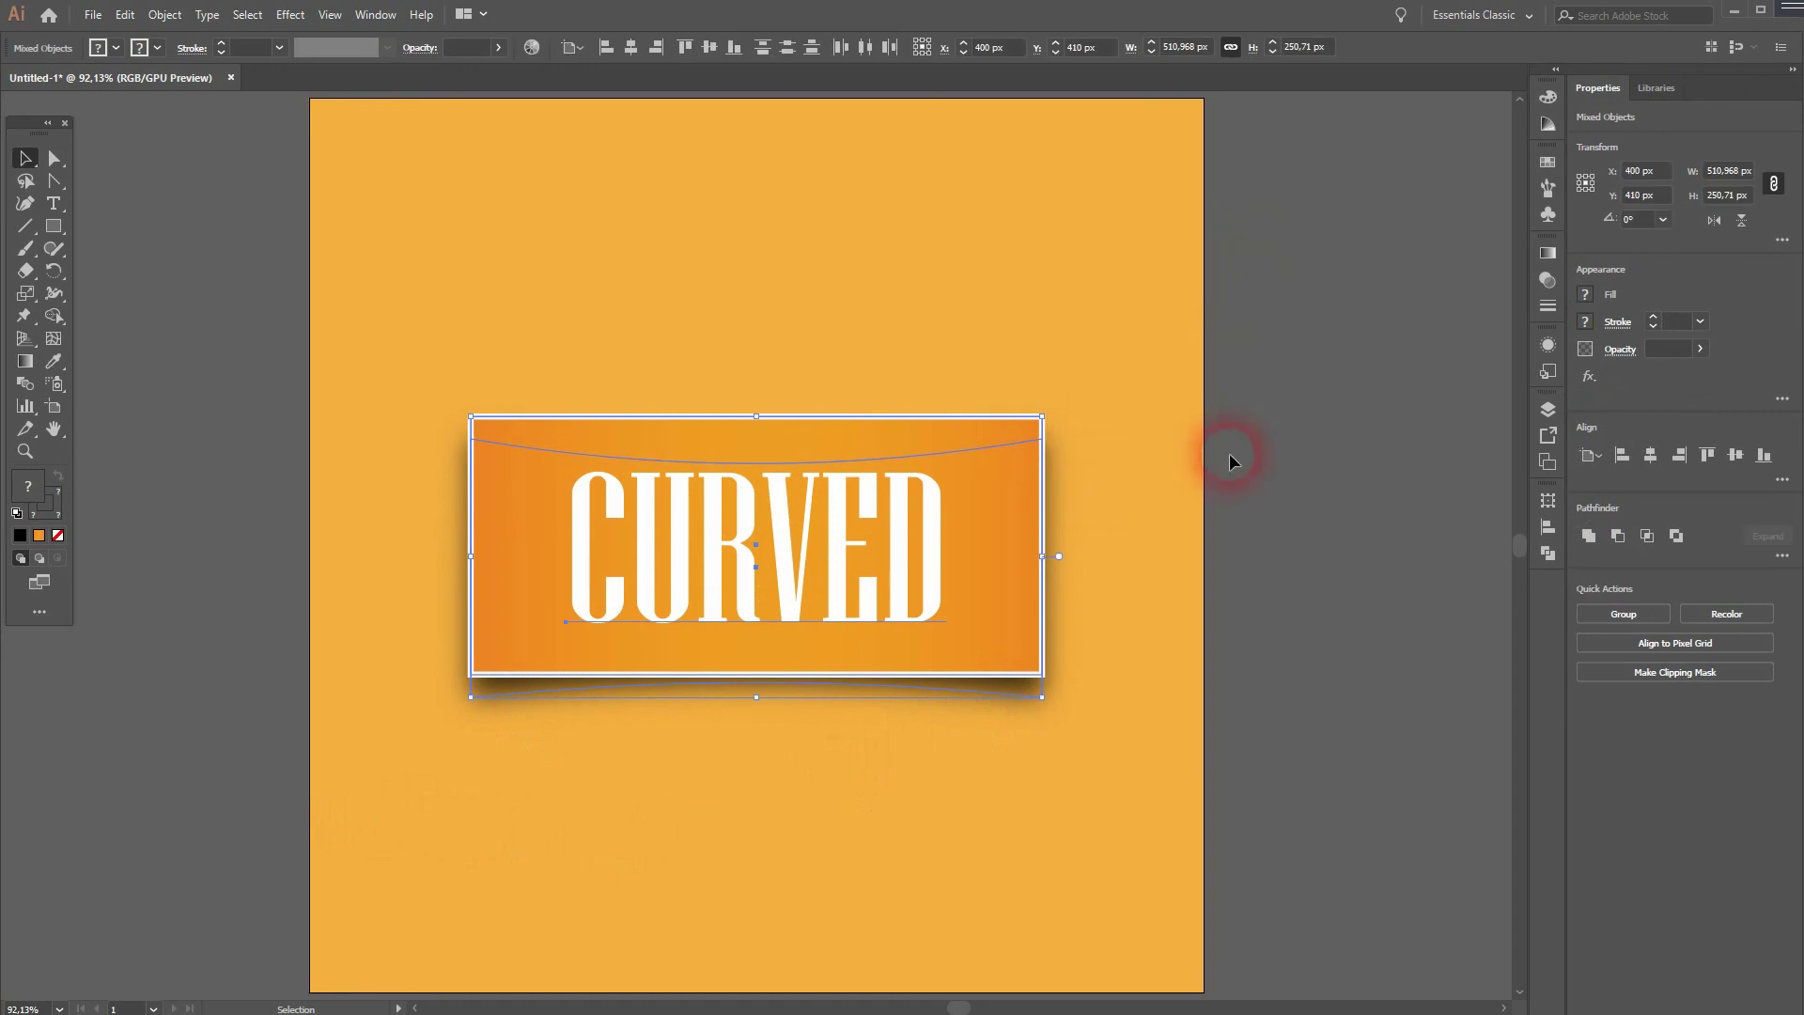